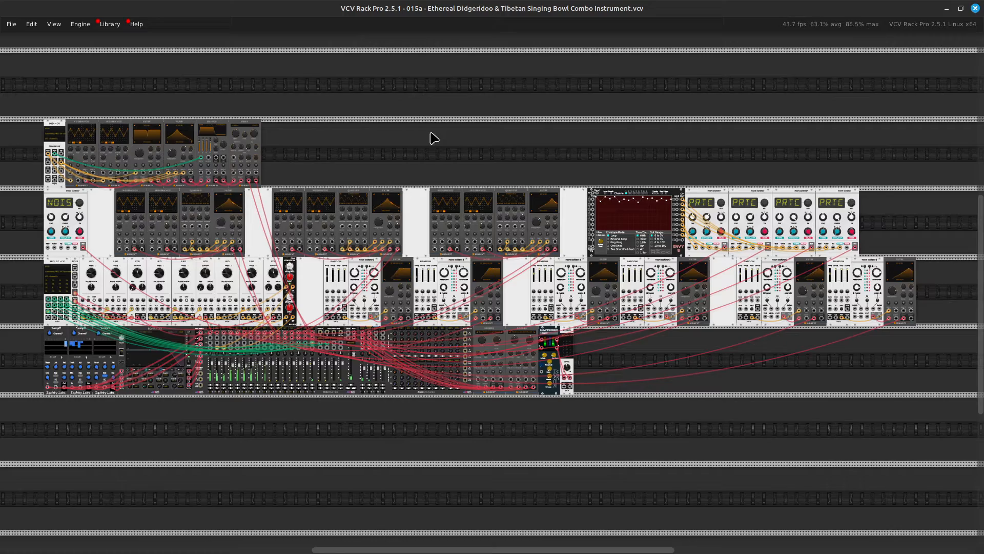
Step: Select the whole instrument row above the macro oscillator, from the MIDI-CV module through the Delay module
key("ctrl+equal")
key("Up")
key("Left")
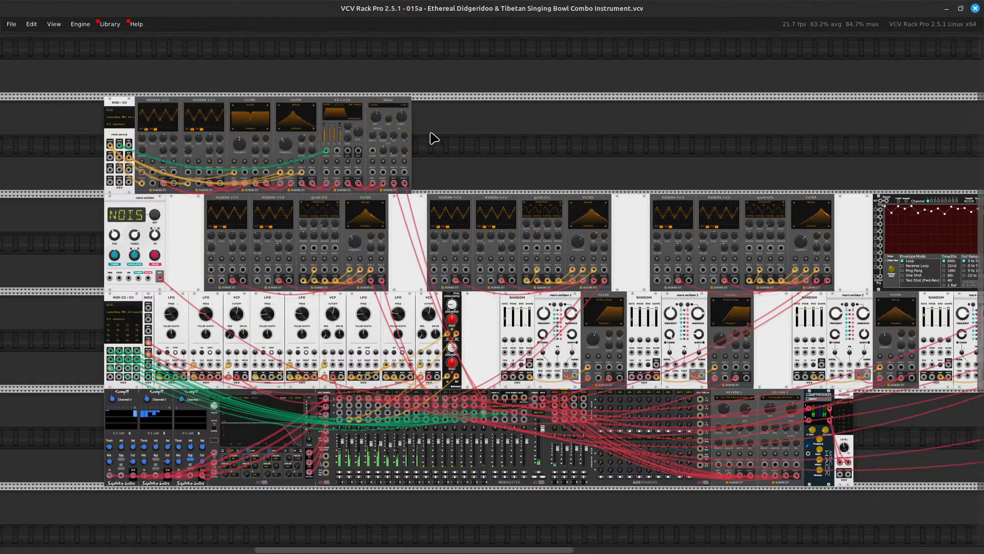
key("Left")
key("ctrl+equal")
key("ctrl+equal")
key("Up")
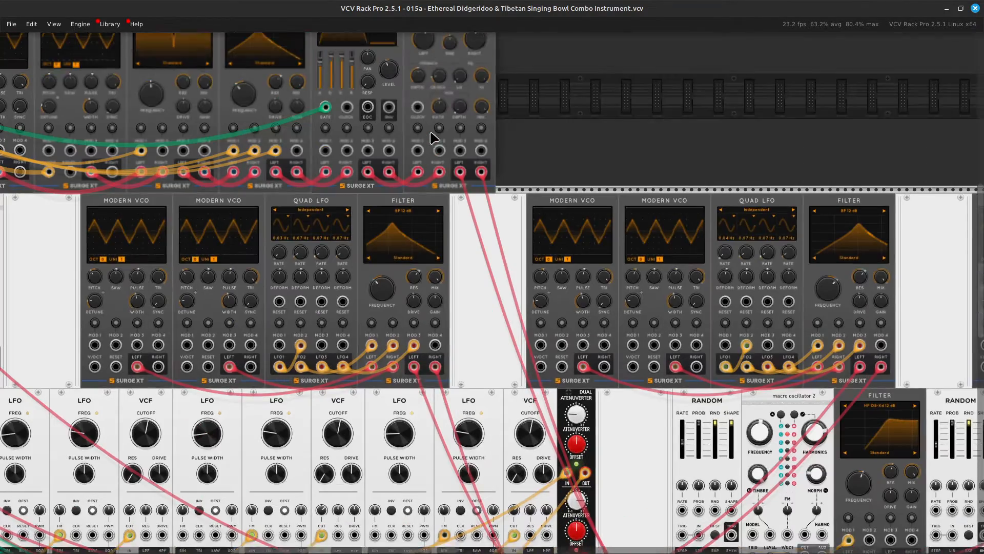
key("Left")
key("Right")
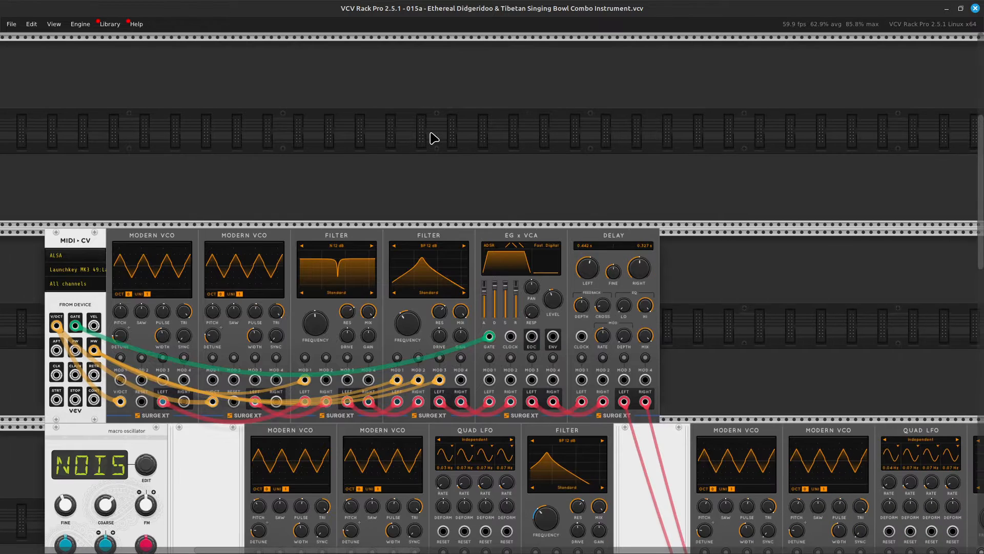
key("Down")
key("Left")
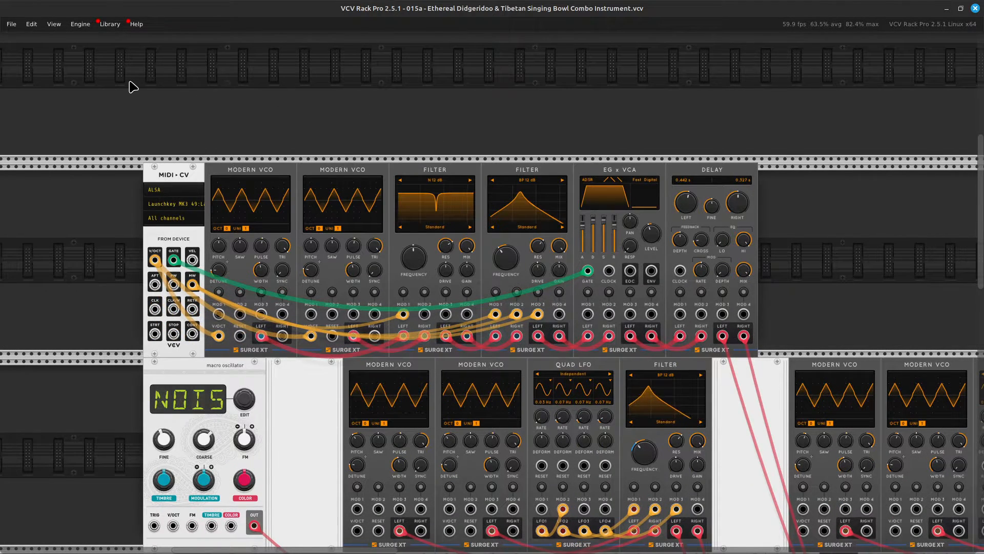
left_click_drag(132, 87, 843, 305)
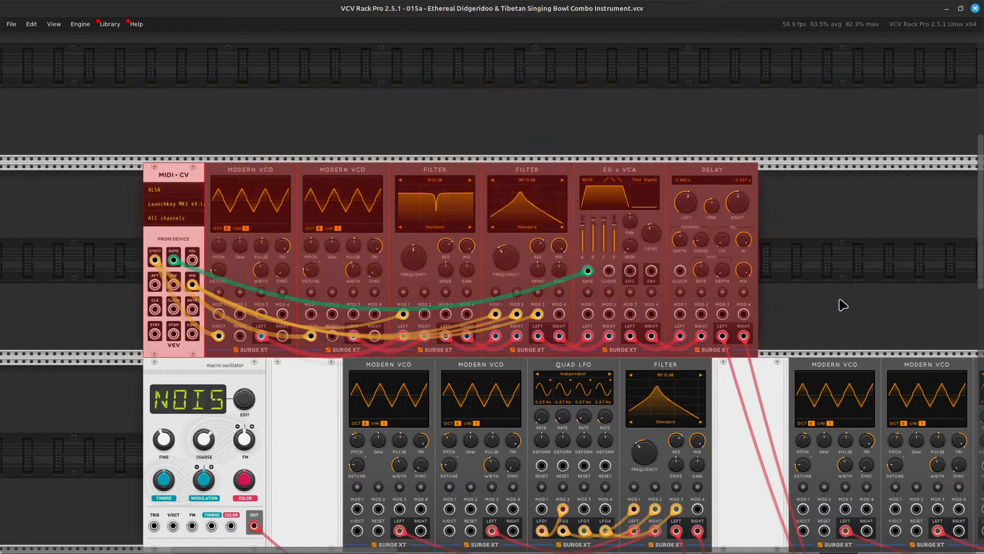
Step: Examine the settings of the two Reverb 2 modules and the group send knobs on the AuxSpander
scroll(834, 292, "down", 5)
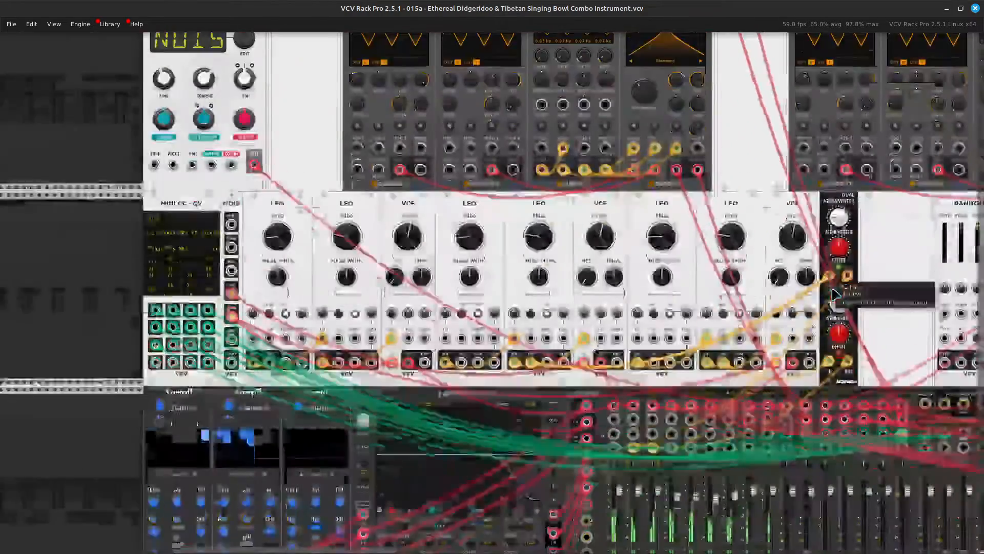
scroll(835, 292, "down", 5)
scroll(833, 292, "up", 6)
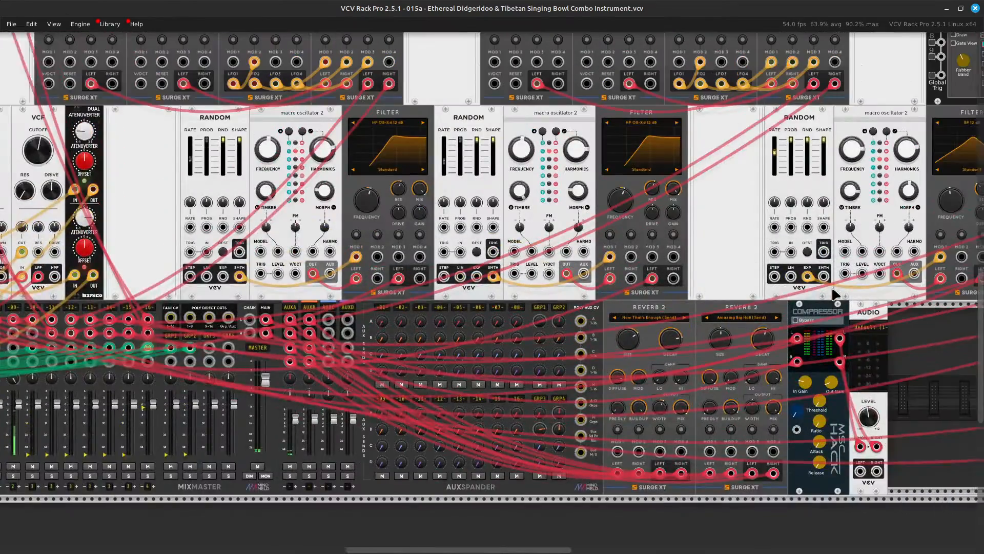
key("Right")
key("Left")
key("Right")
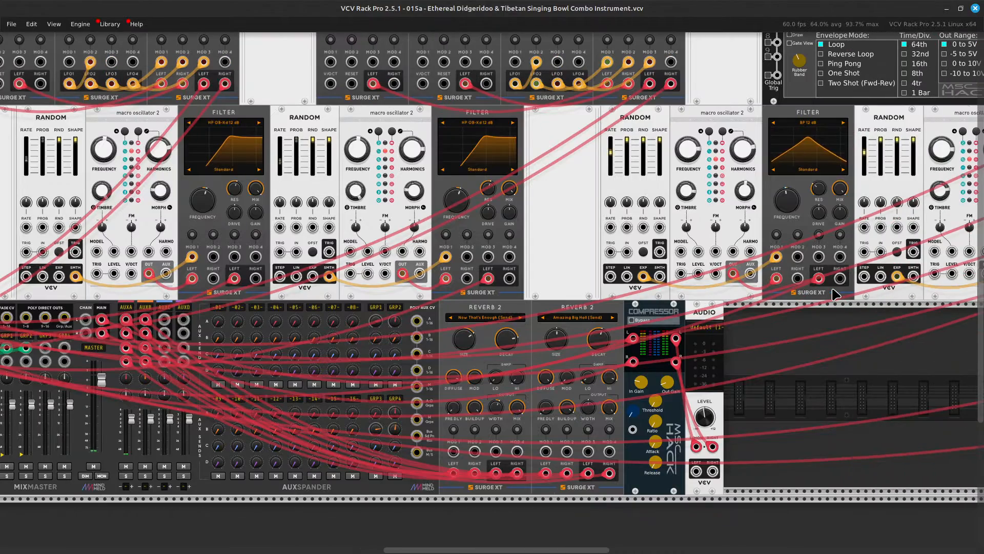
key("ctrl+equal")
key("ctrl+equal")
key("ctrl+equal")
key("ctrl+equal")
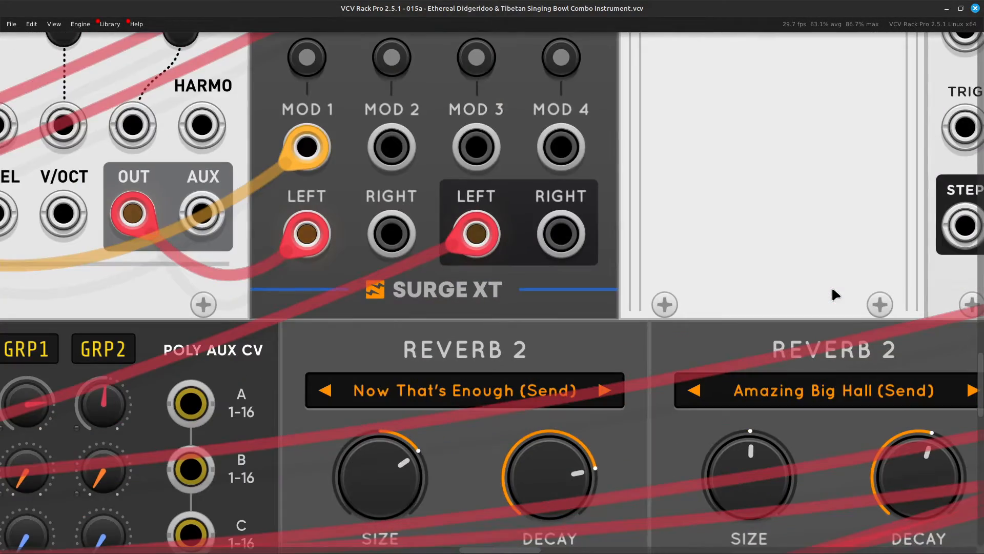
key("Down")
key("Right")
key("Down")
key("Left")
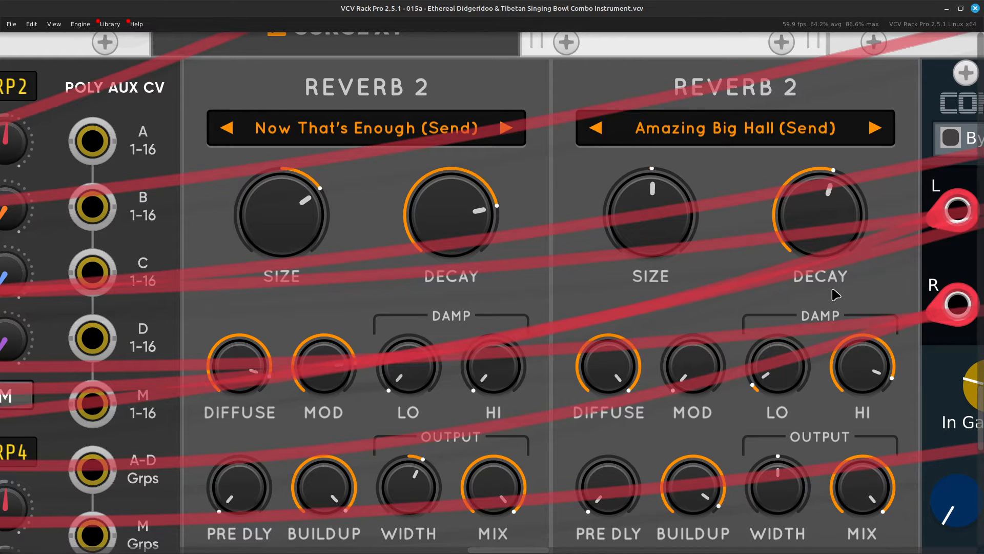
scroll(837, 295, "right", 4)
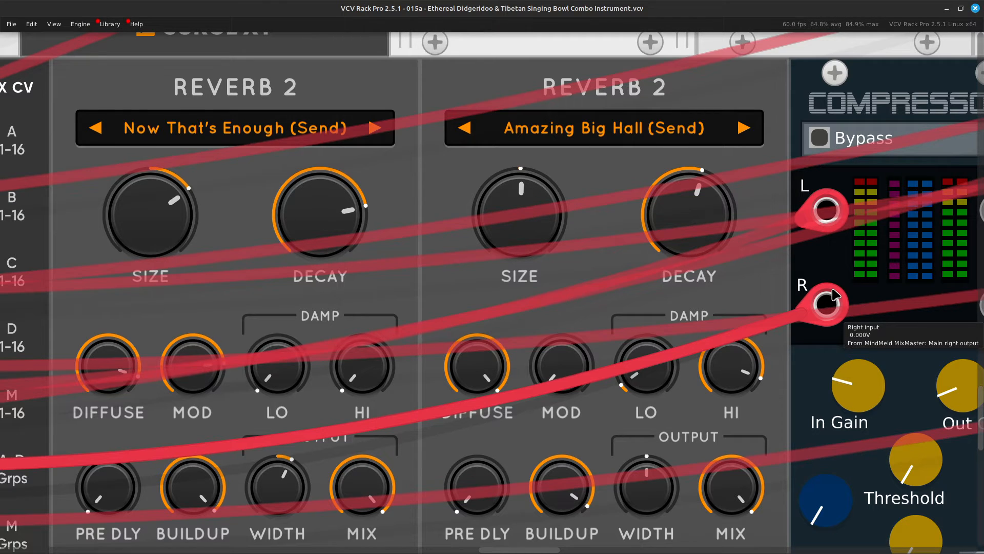
scroll(837, 295, "down", 8)
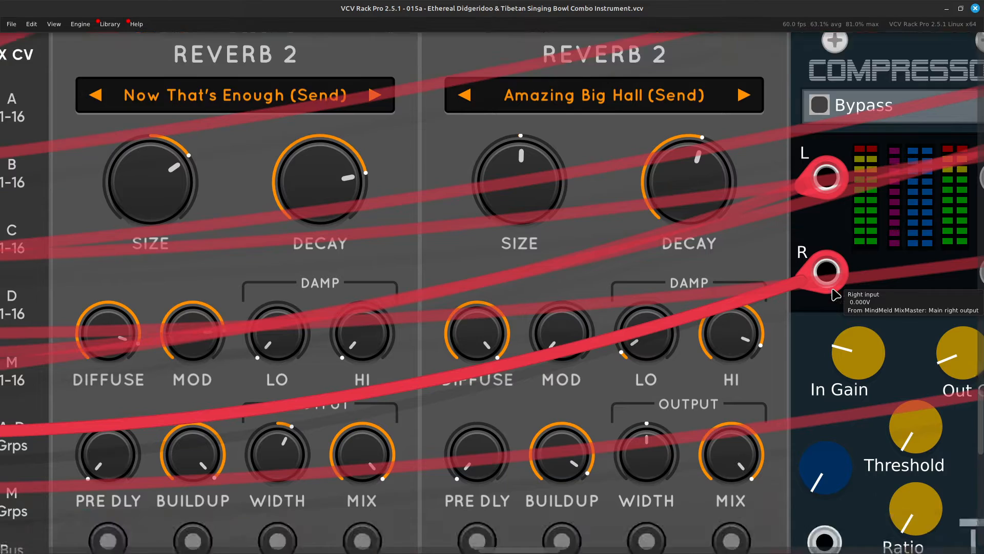
scroll(836, 295, "left", 16)
scroll(836, 295, "left", 4)
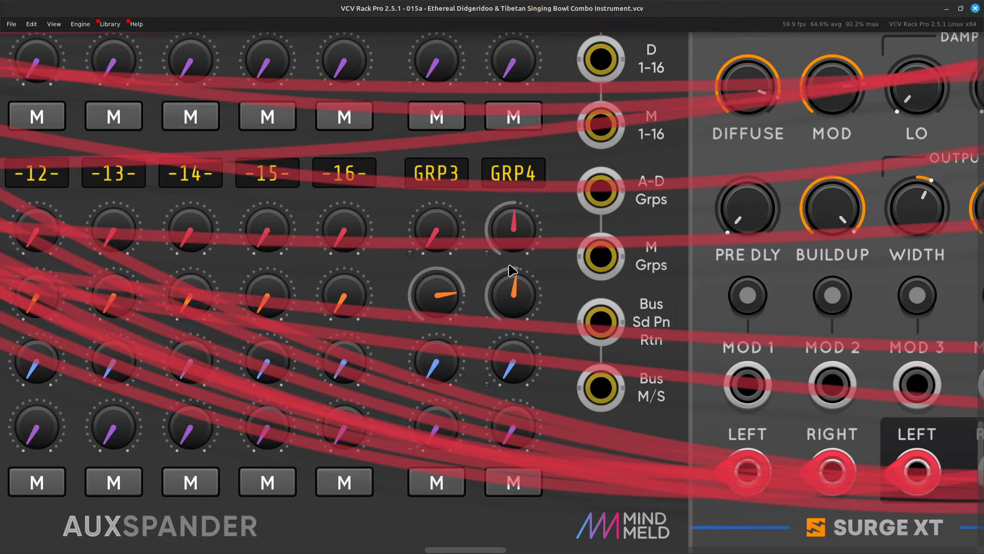
Step: Return to the instrument row above the macro oscillator and deselect its modules
scroll(511, 270, "down", 10, "ctrl")
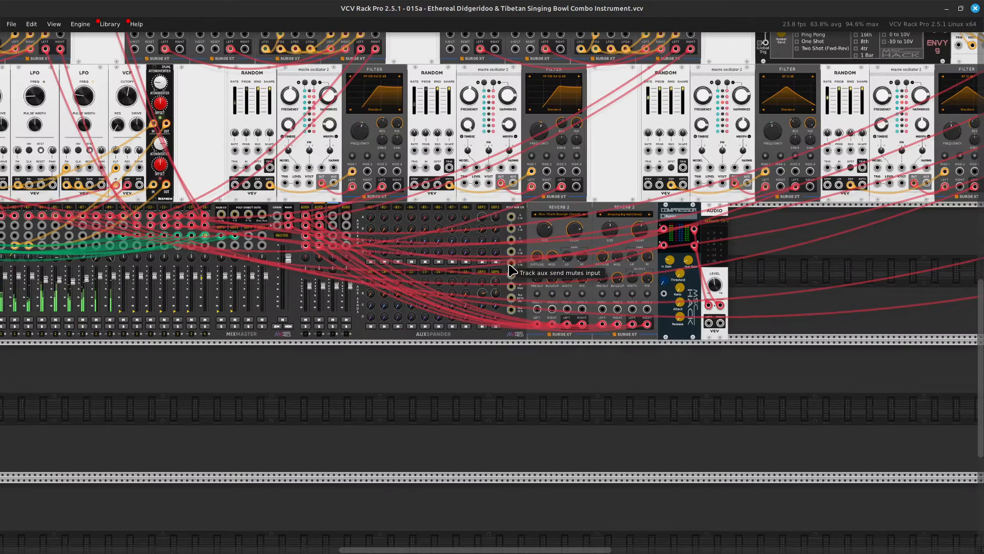
scroll(512, 271, "left", 18)
scroll(511, 271, "up", 6)
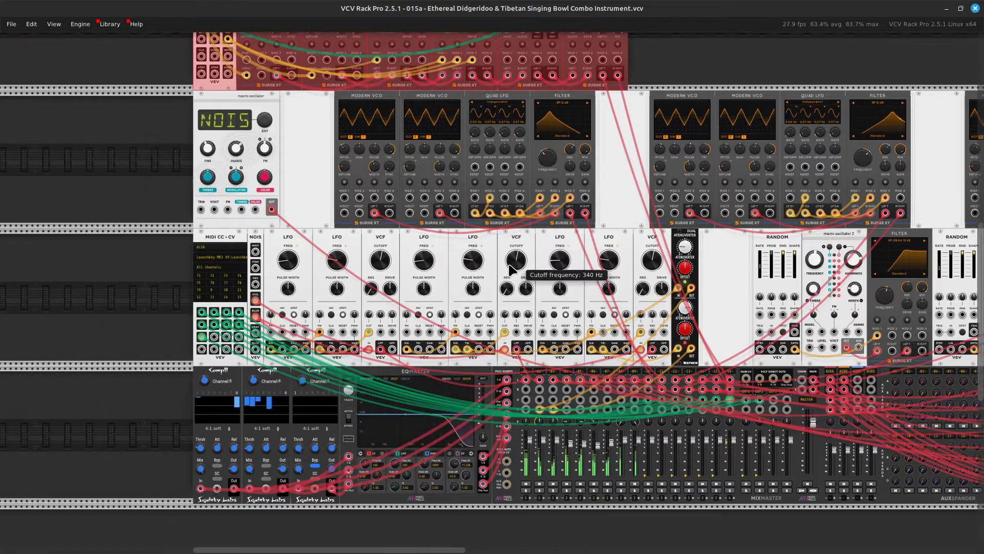
scroll(511, 270, "up", 8)
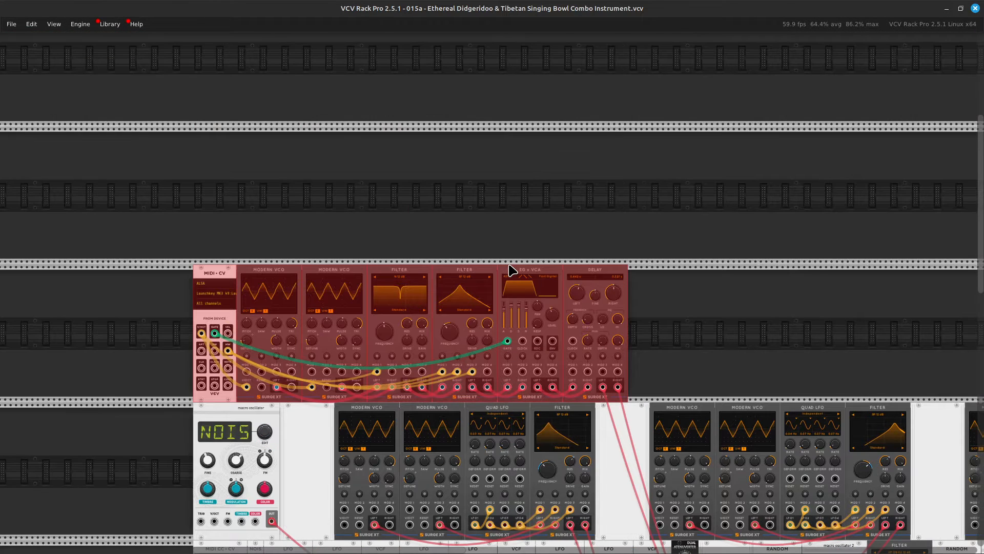
left_click(474, 200)
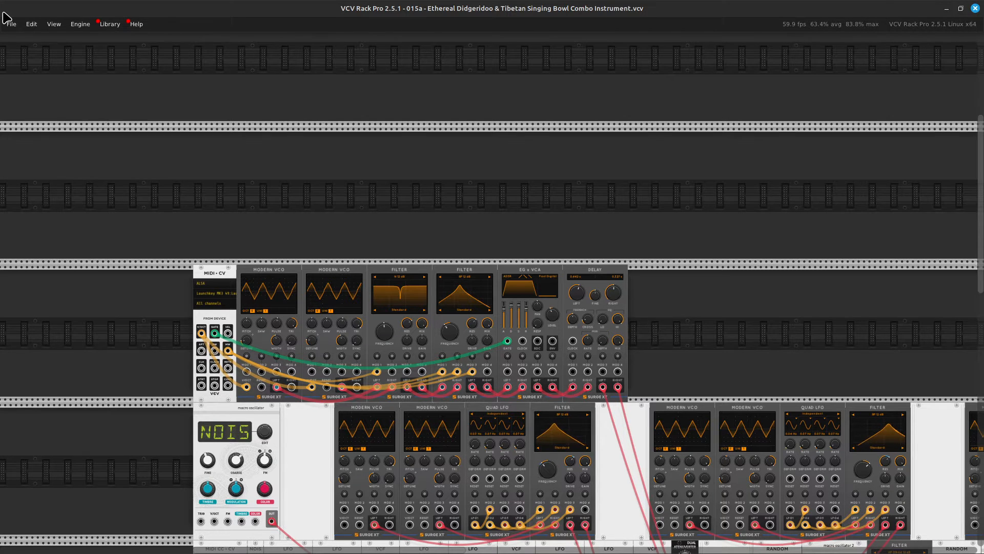
Step: Examine the layout of the complete patch across all four module rows
key("ctrl+minus")
key("ctrl+minus")
key("Right")
key("Down")
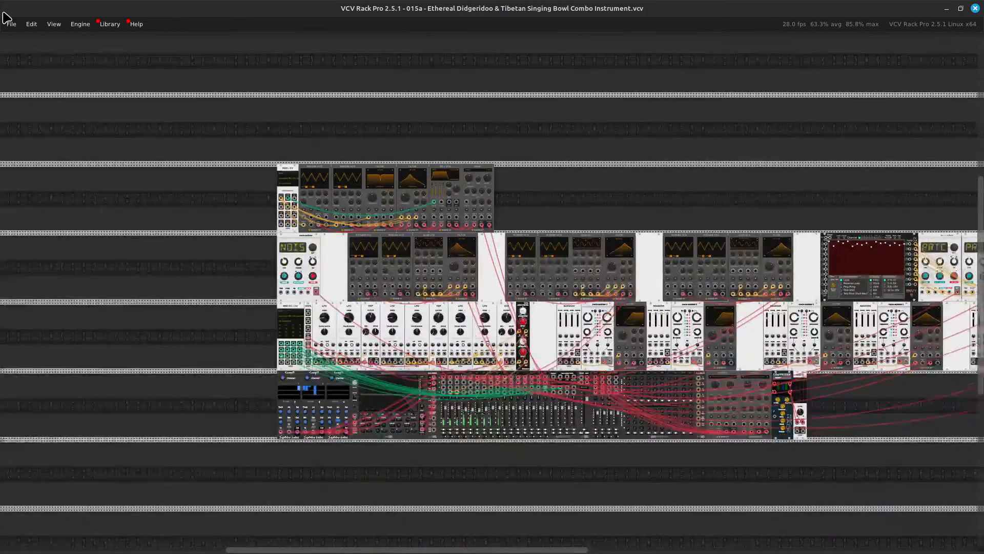
key("Right")
key("Right")
key("Right")
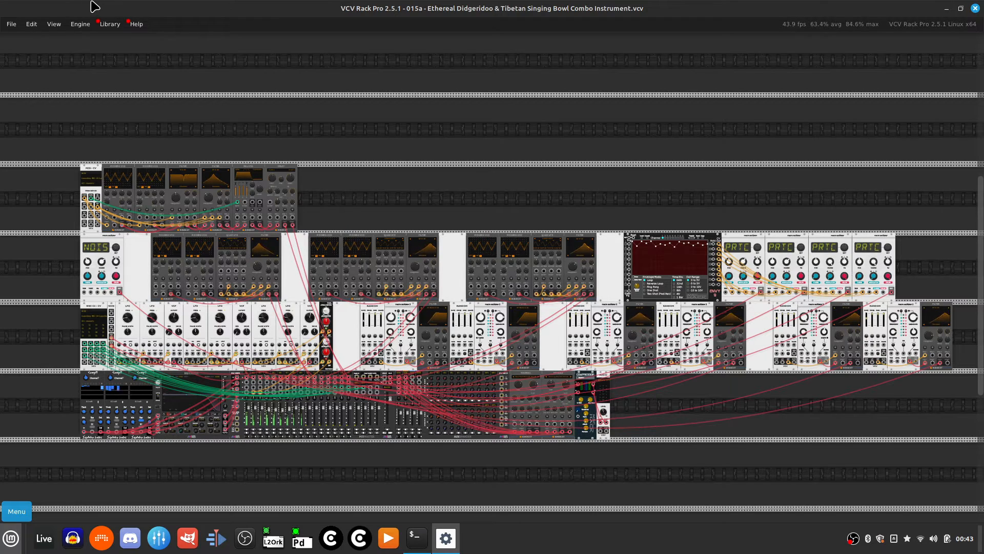
Step: Examine the instrument row's modules and cabling up close, from MIDI-CV to Delay
key("ctrl+equal")
key("ctrl+equal")
key("Left")
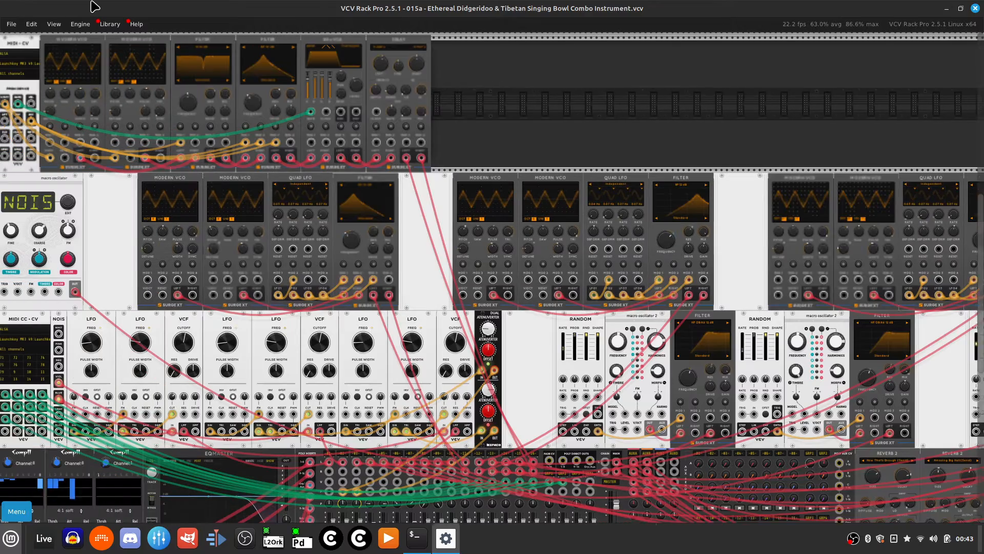
key("Up")
key("Down")
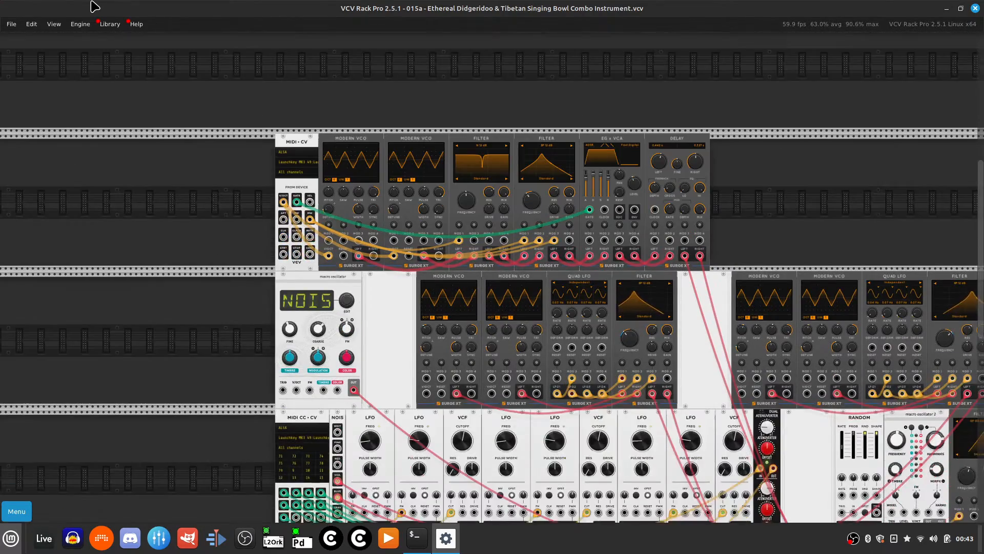
key("ctrl+equal")
key("Up")
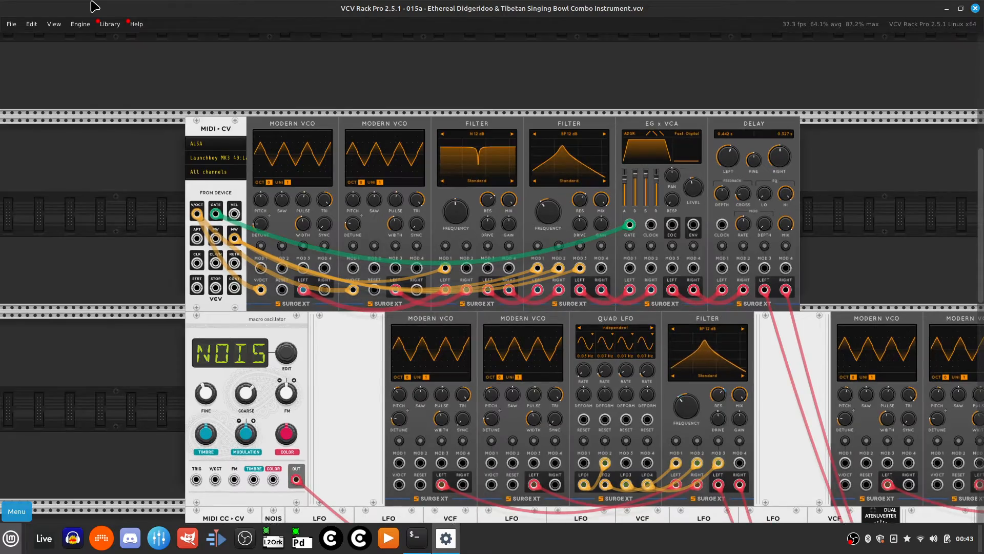
key("Up")
key("Down")
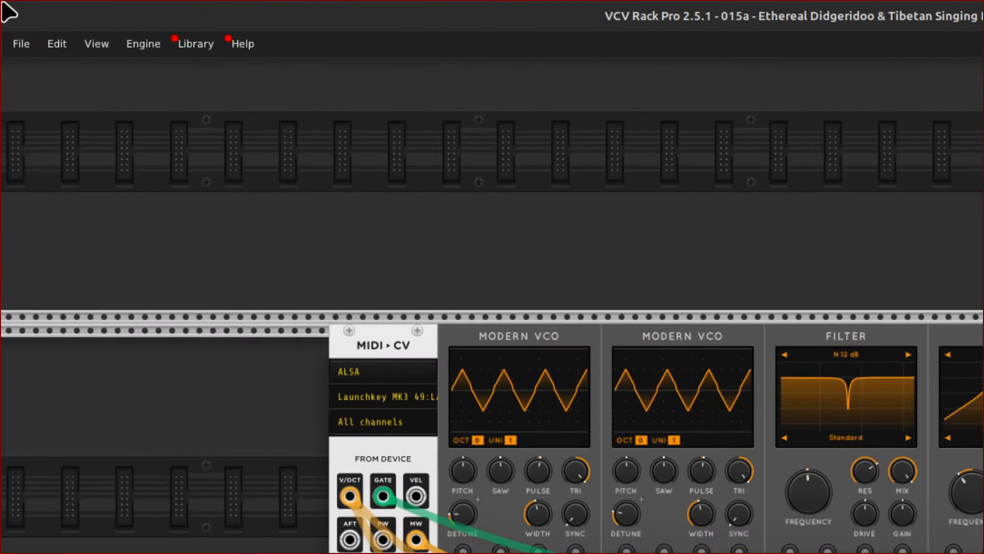
Step: Open the patch file 014 - Waves, Rain, Binaural Beats, and Synth ASMR.vcv
left_click(23, 44)
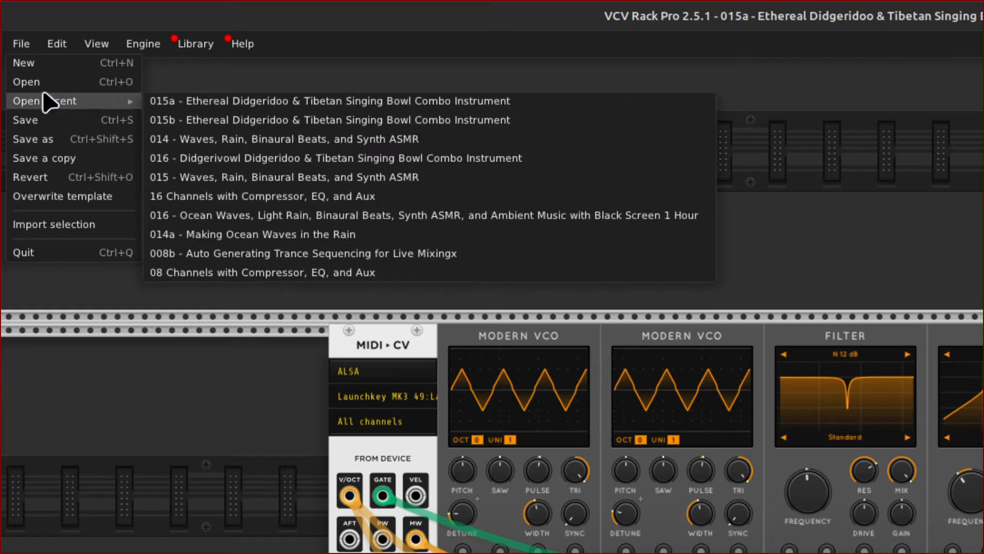
left_click(85, 82)
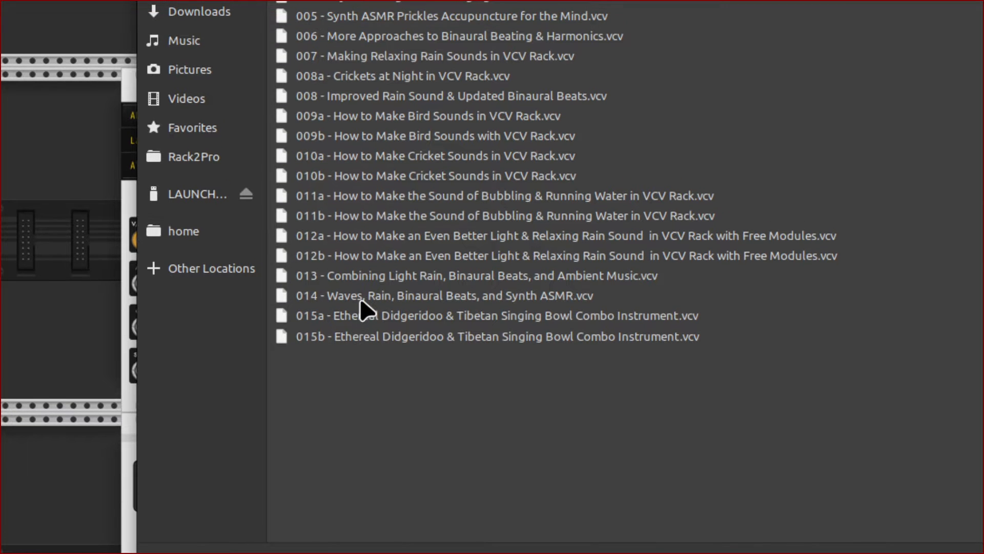
double_click(361, 302)
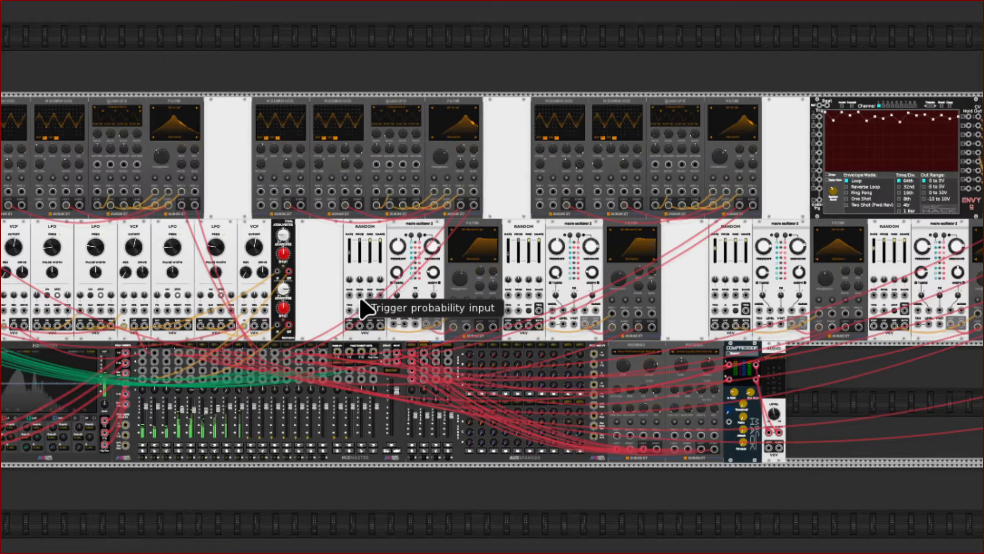
Step: Examine the opened patch's module rows, including the LFO and VCF row, the compressors, the EQMaster and the MixMaster
key("Left")
key("Up")
key("Right")
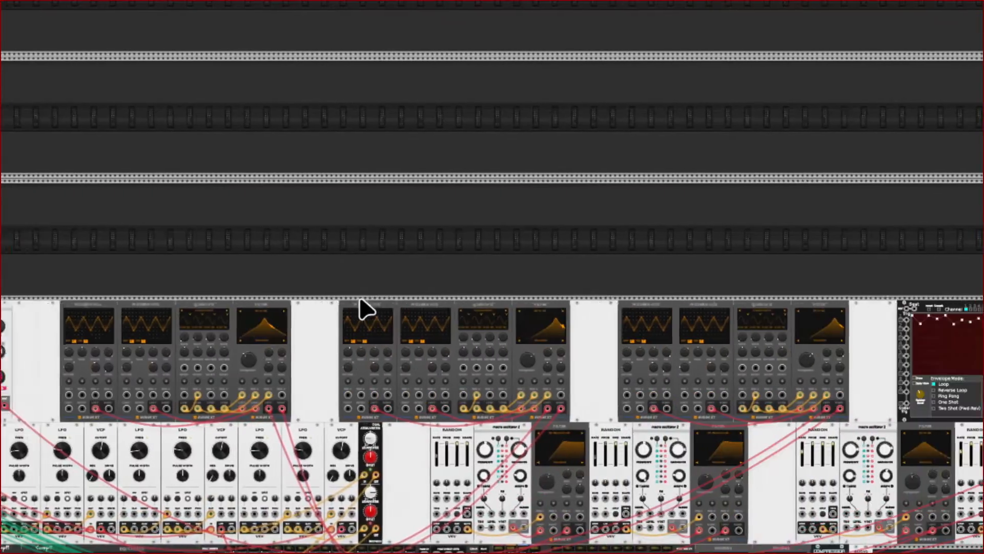
key("Down")
key("Left")
key("Left")
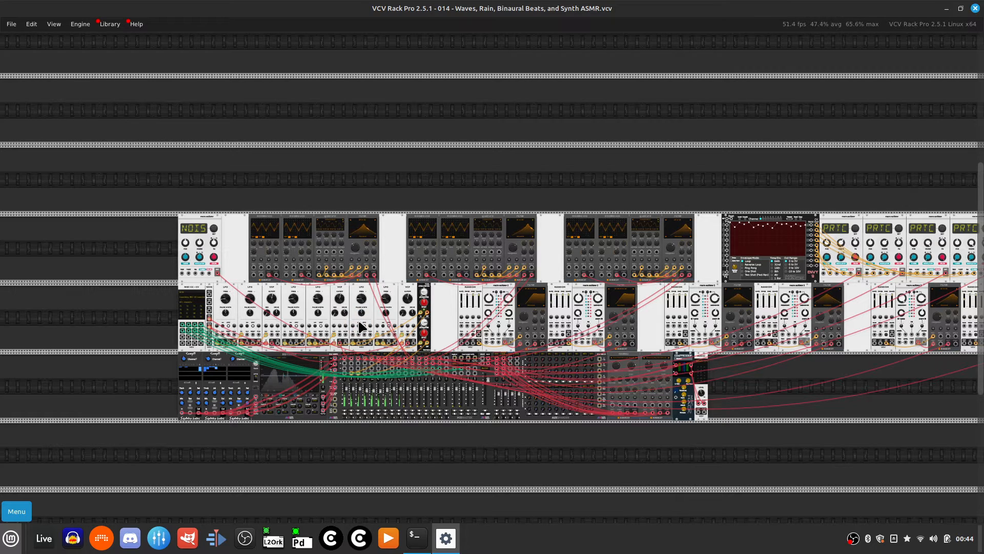
scroll(358, 318, "up", 5)
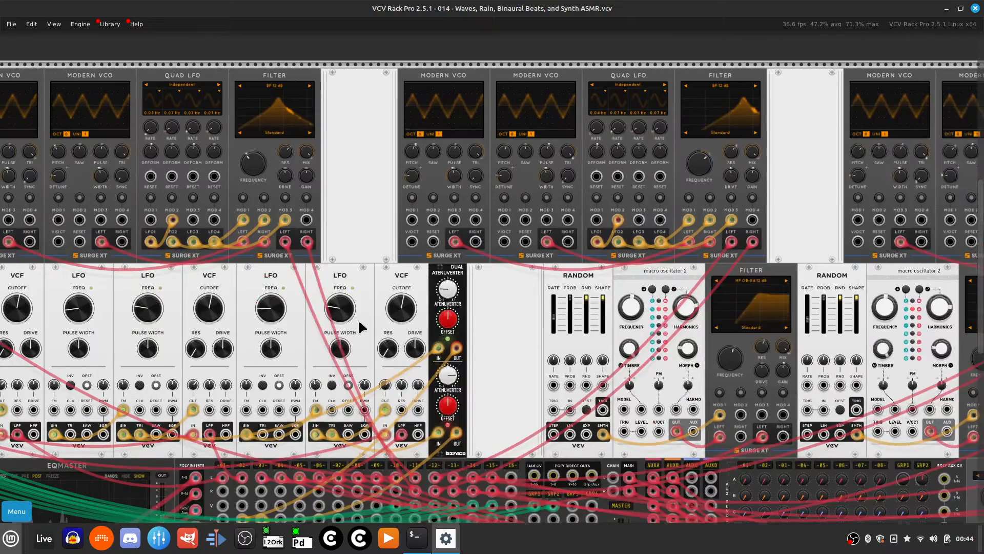
key("Left")
key("Down")
key("Right")
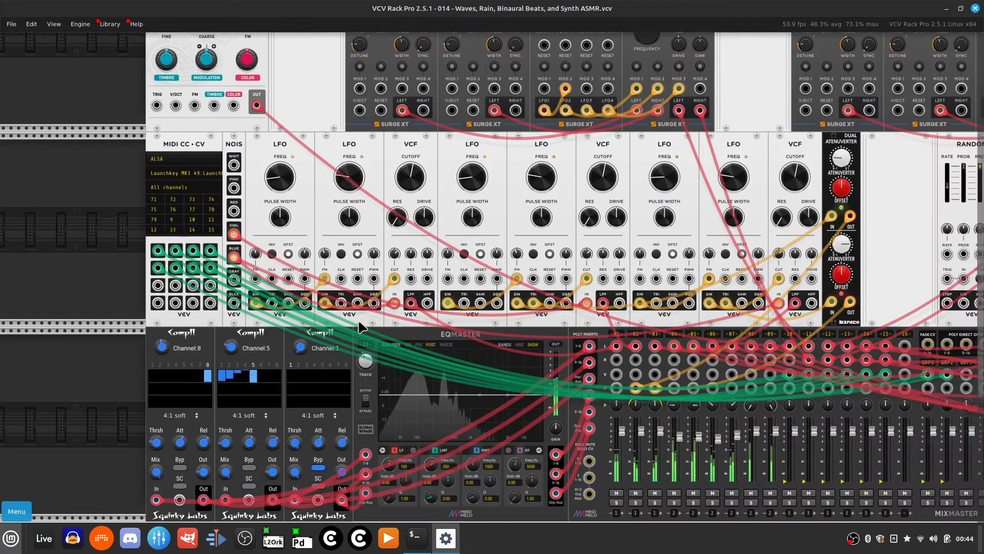
key("Right")
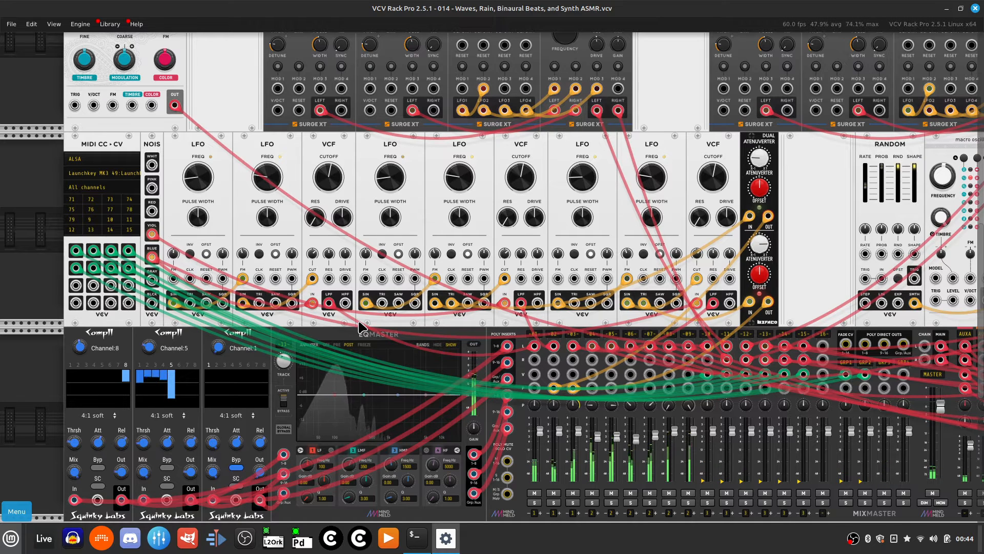
Step: Add a VCV MIDI-CV module in the empty row directly above the NOIS macro oscillator
scroll(360, 326, "up", 15)
scroll(361, 326, "left", 6)
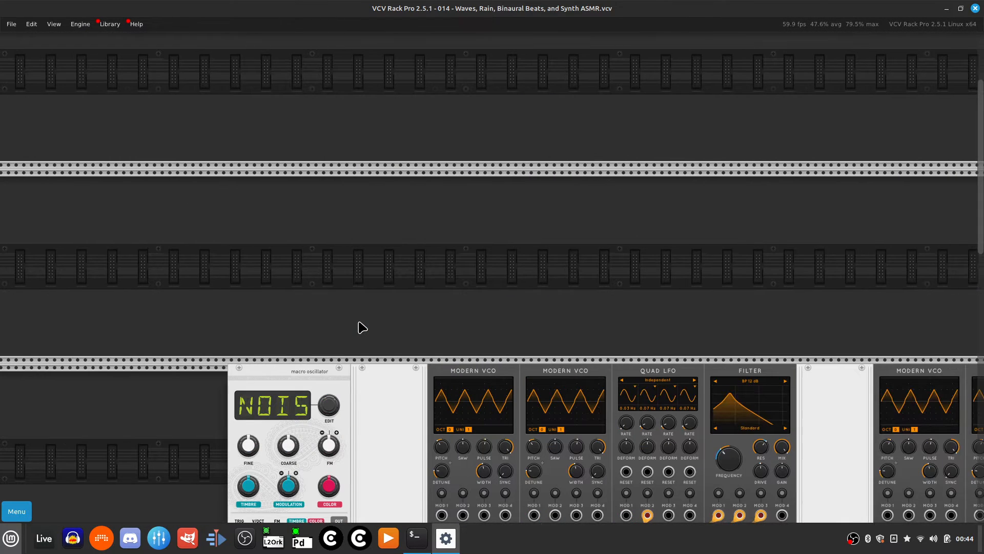
scroll(362, 327, "up", 2)
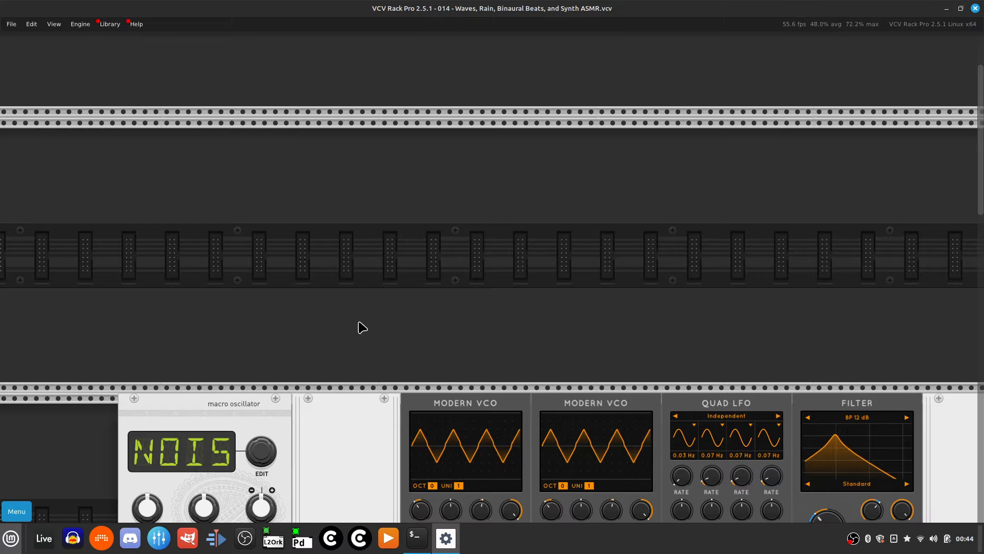
scroll(354, 285, "down", 2)
scroll(288, 347, "up", 2)
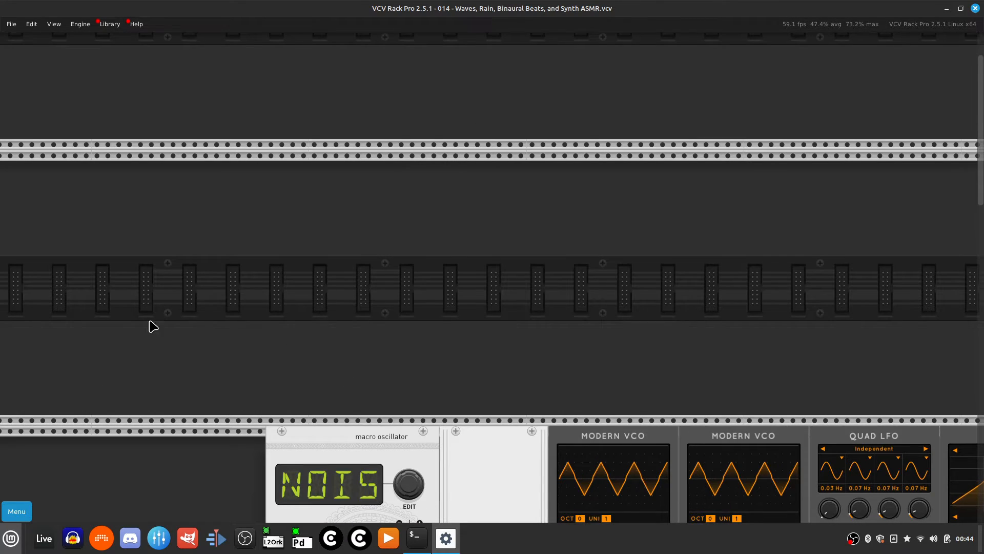
right_click(313, 322)
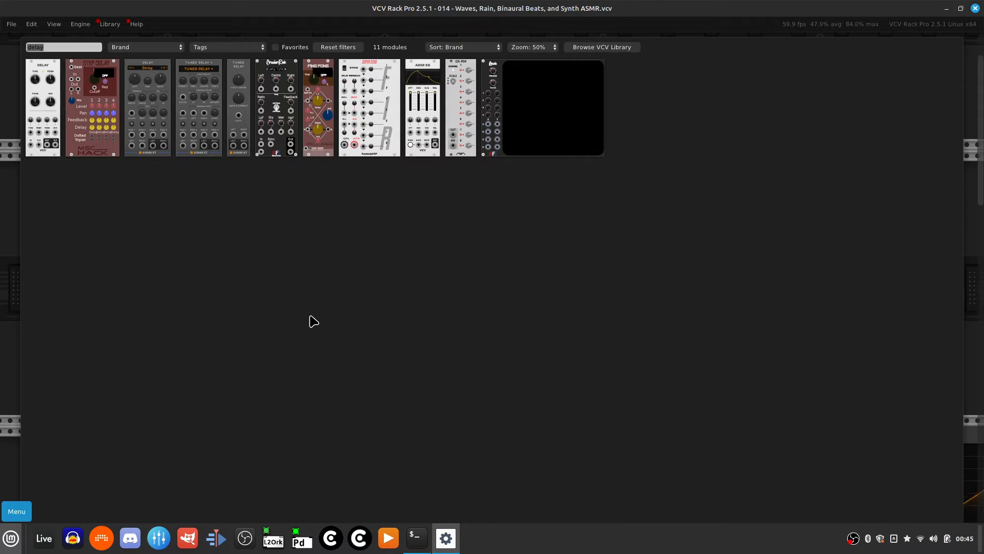
key("BackSpace")
type("midi")
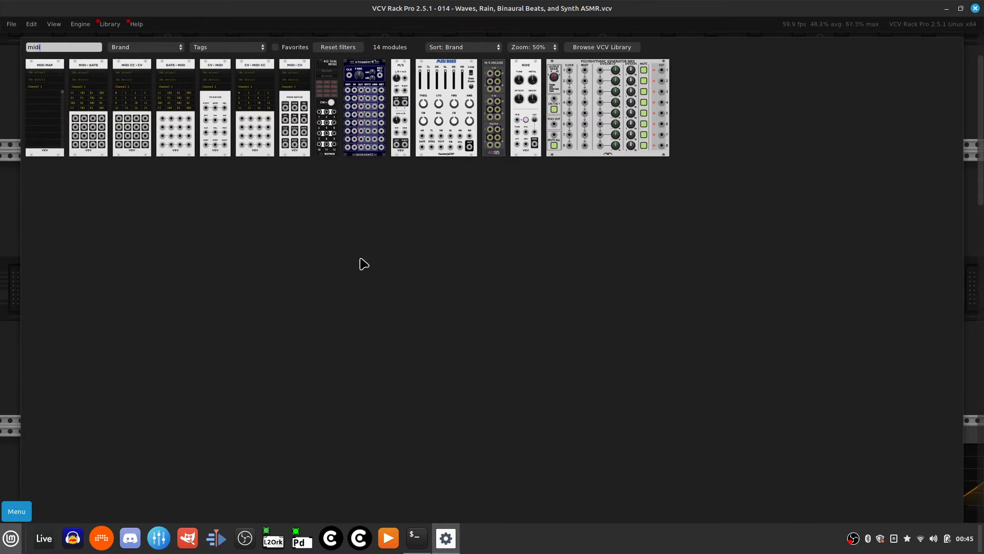
left_click(300, 146)
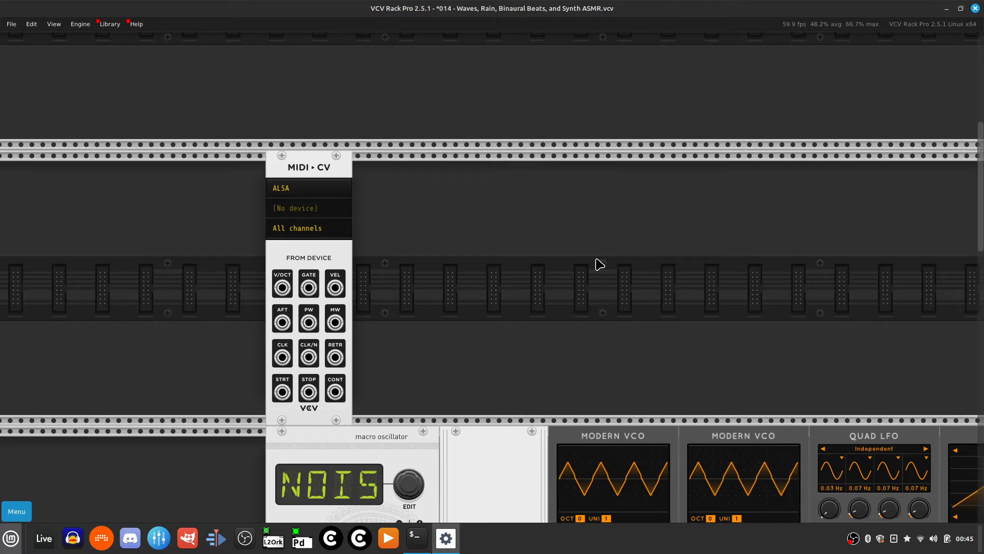
Step: Set the new MIDI-CV module's MIDI device to the Launchkey MK3 49 keyboard
key("ctrl+equal")
key("ctrl+equal")
key("Left")
key("Up")
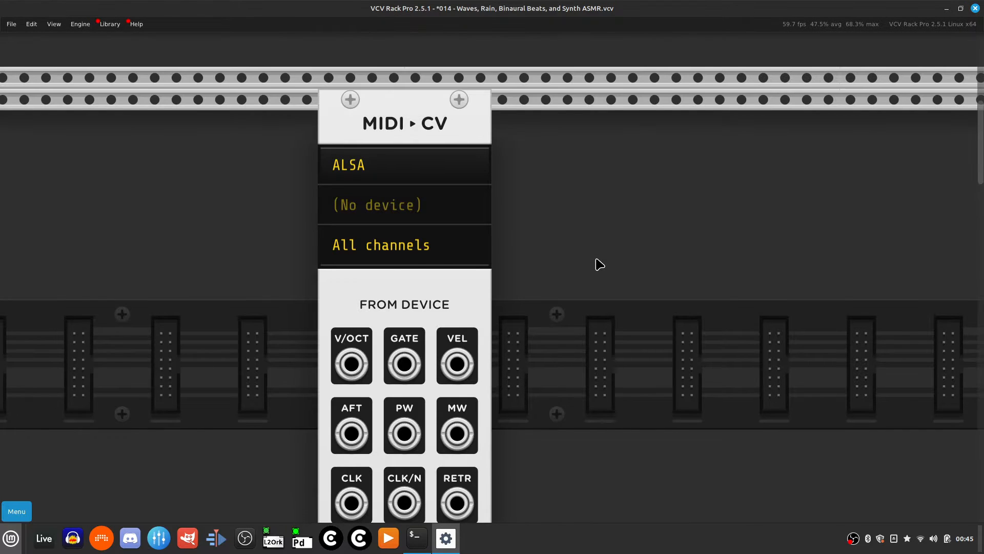
left_click(455, 206)
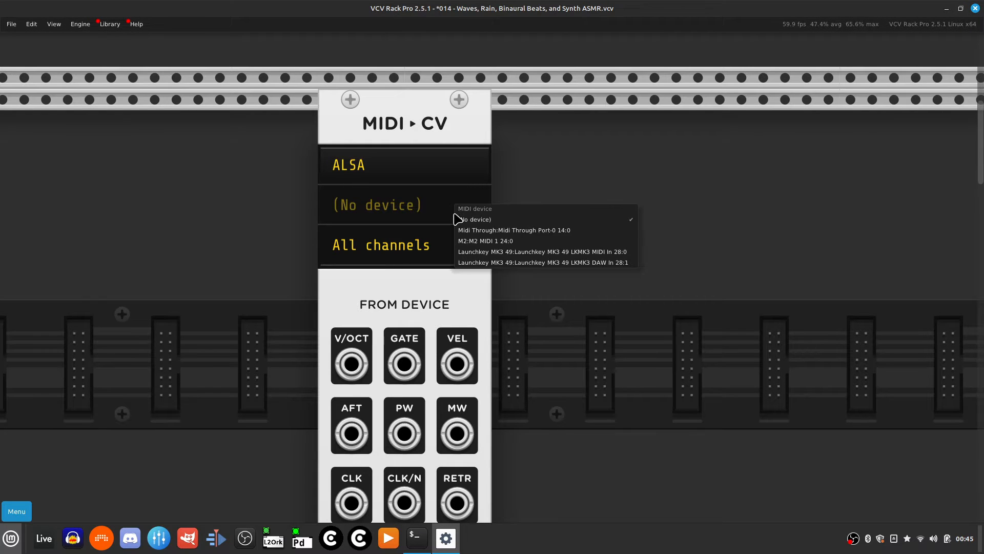
left_click(494, 263)
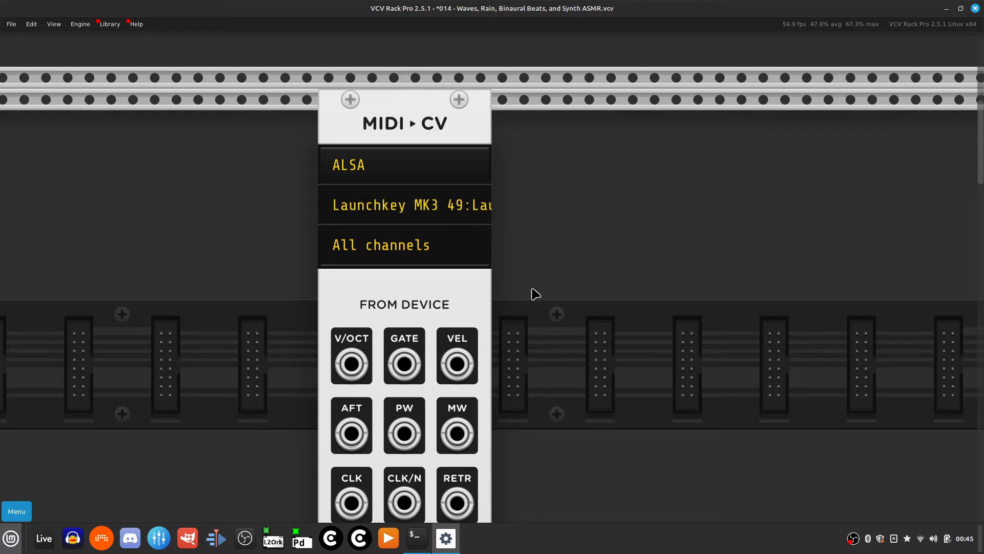
scroll(481, 265, "down", 3)
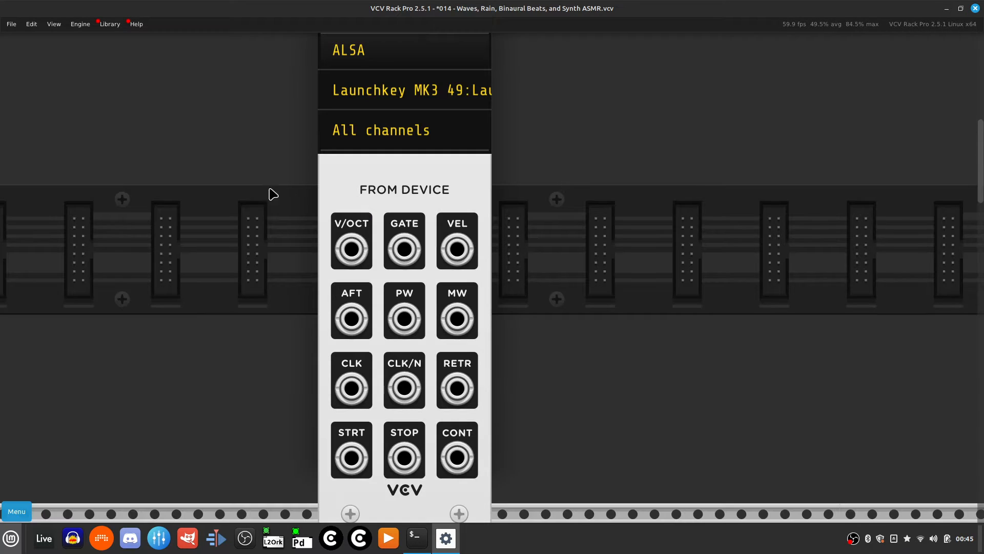
right_click(352, 251)
left_click_drag(401, 305, 95, 380)
scroll(472, 437, "right", 5)
scroll(453, 400, "left", 5)
Step: Find VCO modules in the library and add a Surge XT Modern VCO directly beside the MIDI-CV module
key("Up")
key("Right")
right_click(384, 368)
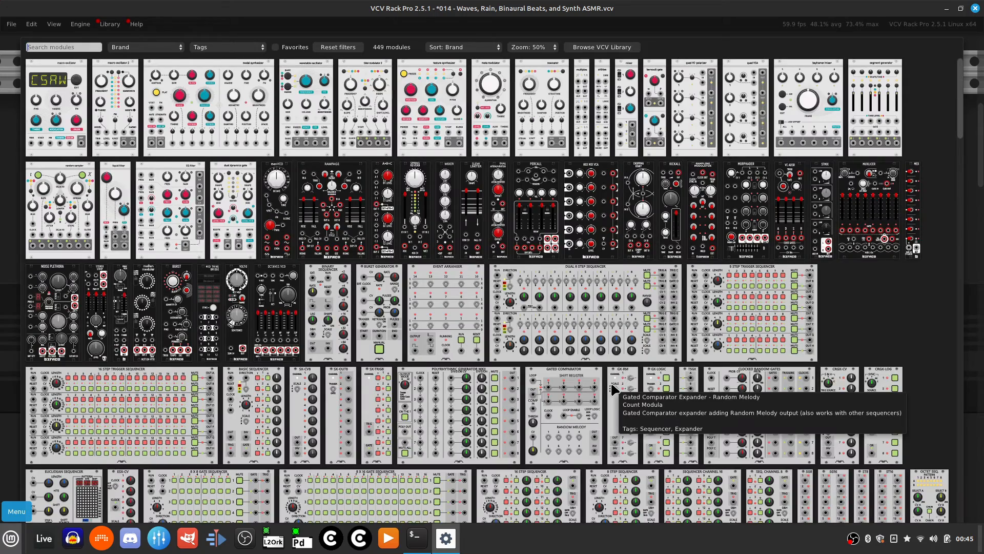
type("vco")
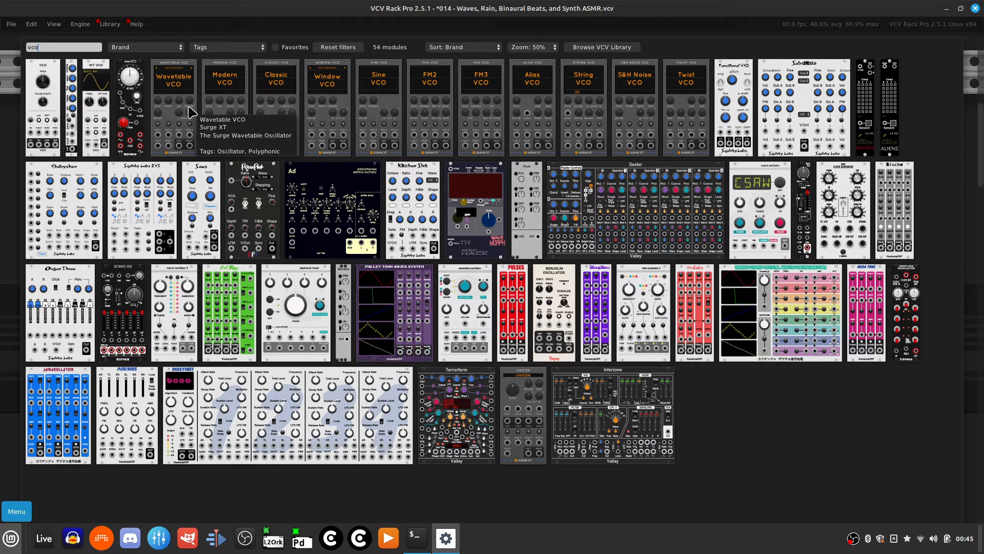
left_click(224, 97)
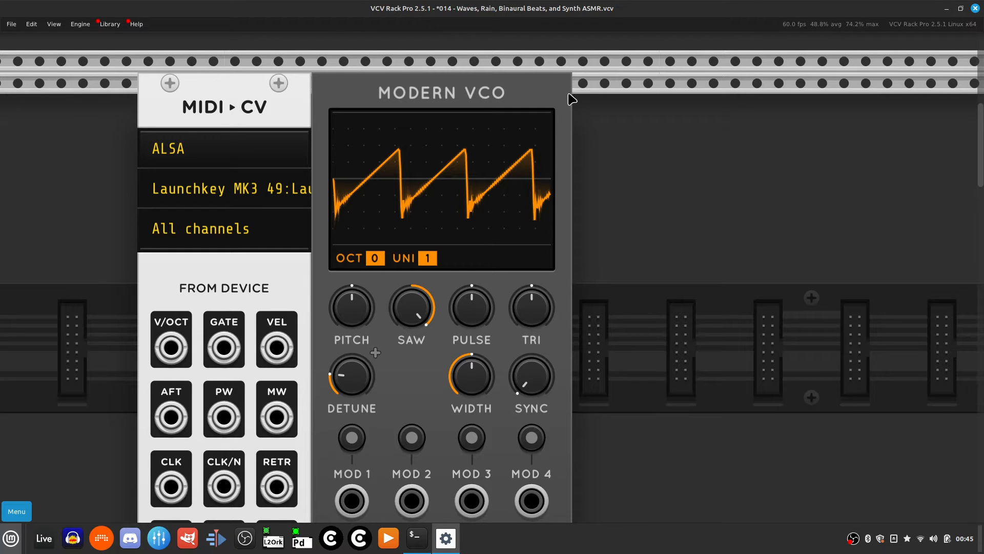
Step: Connect MIDI-CV's V/OCT output to the new Modern VCO's V/OCT input with a yellow cable
scroll(572, 99, "down", 4)
scroll(687, 213, "up", 3)
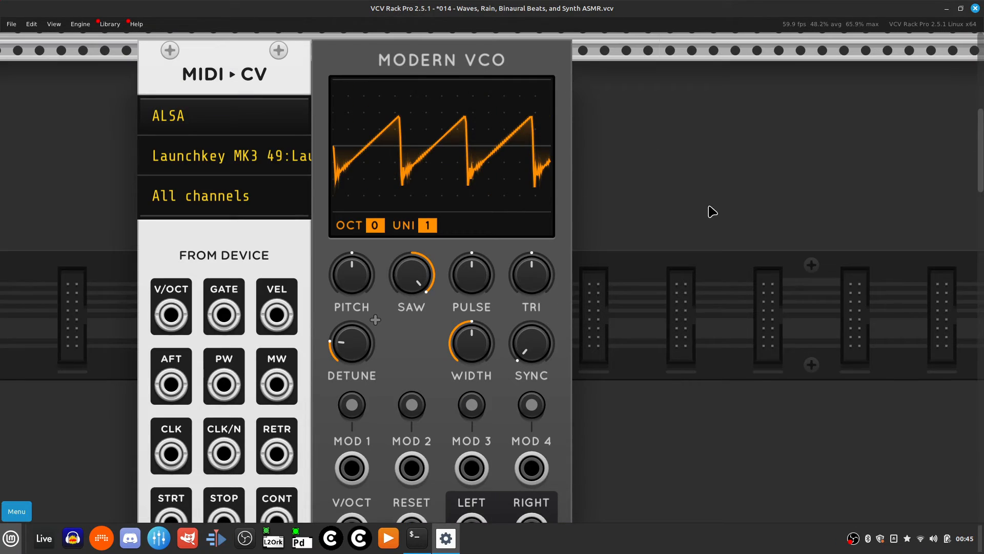
key("ctrl+minus")
scroll(713, 212, "down", 2)
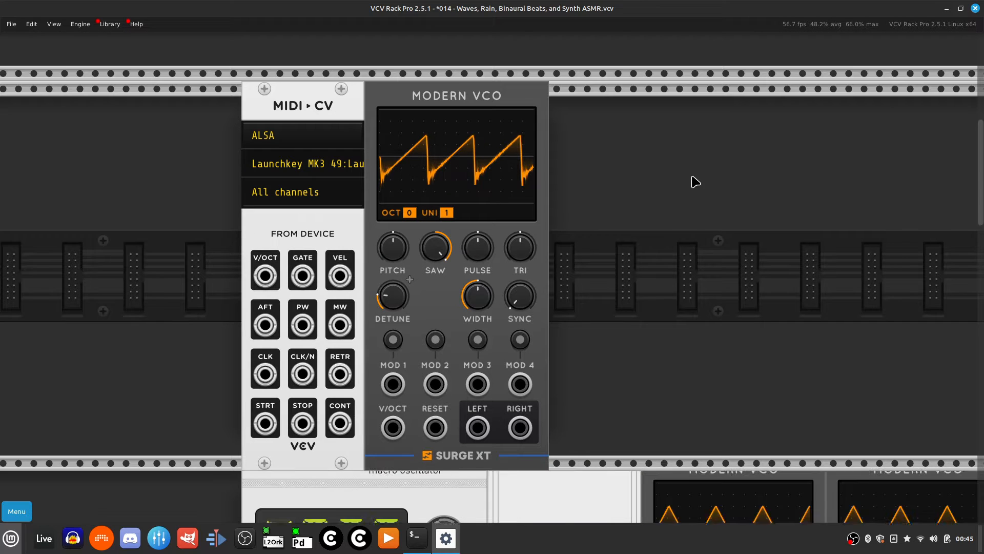
scroll(694, 182, "right", 2)
scroll(694, 183, "up", 2)
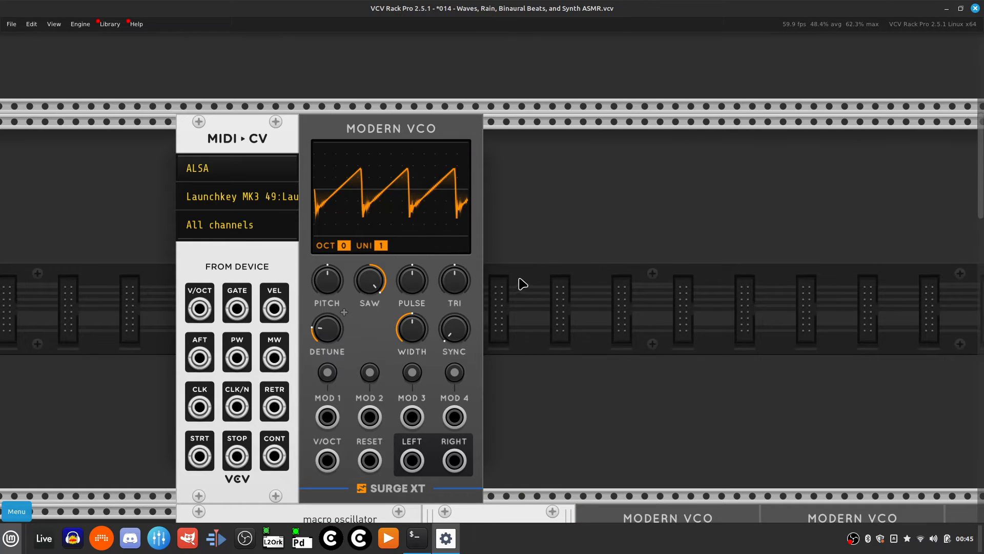
scroll(545, 285, "down", 8)
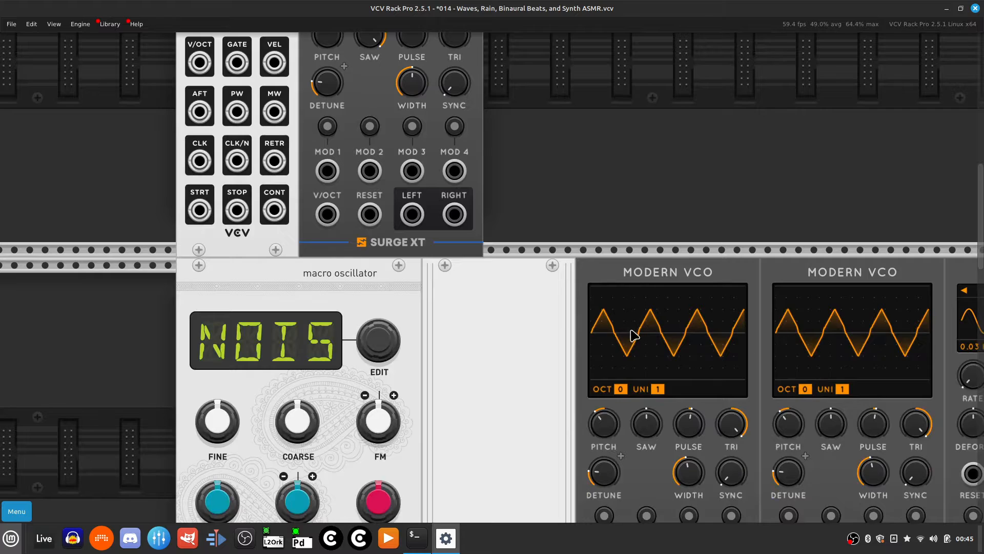
scroll(582, 334, "up", 8)
scroll(583, 334, "down", 2)
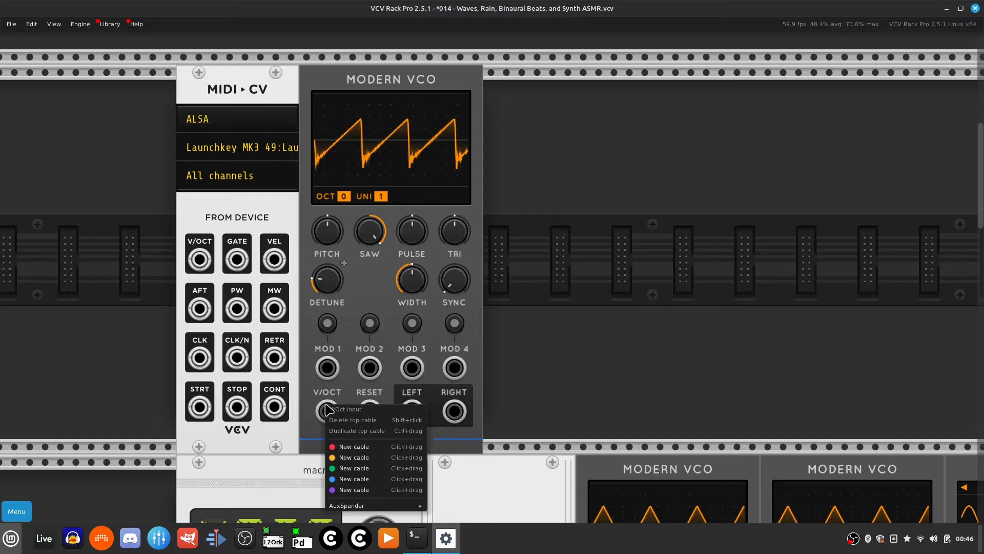
right_click(328, 413)
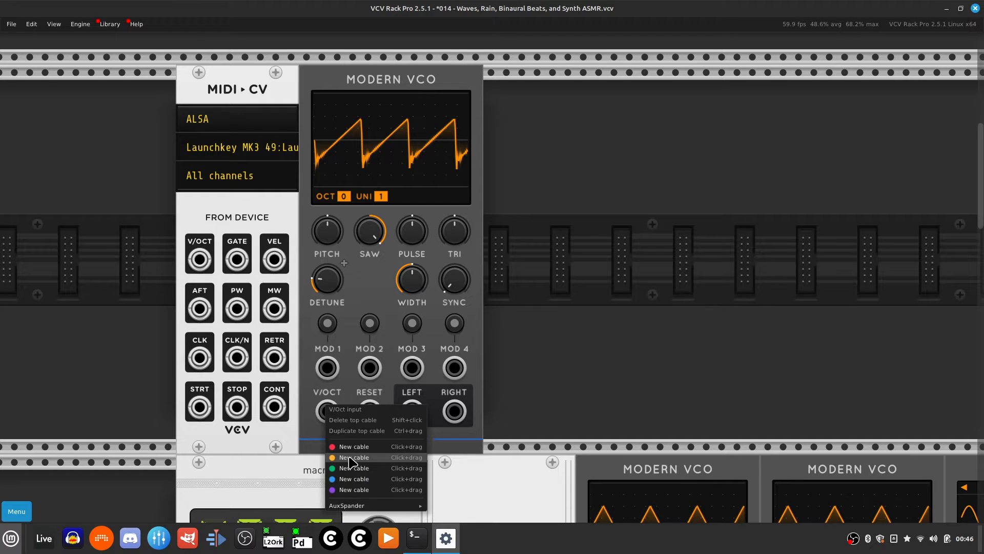
left_click(350, 459)
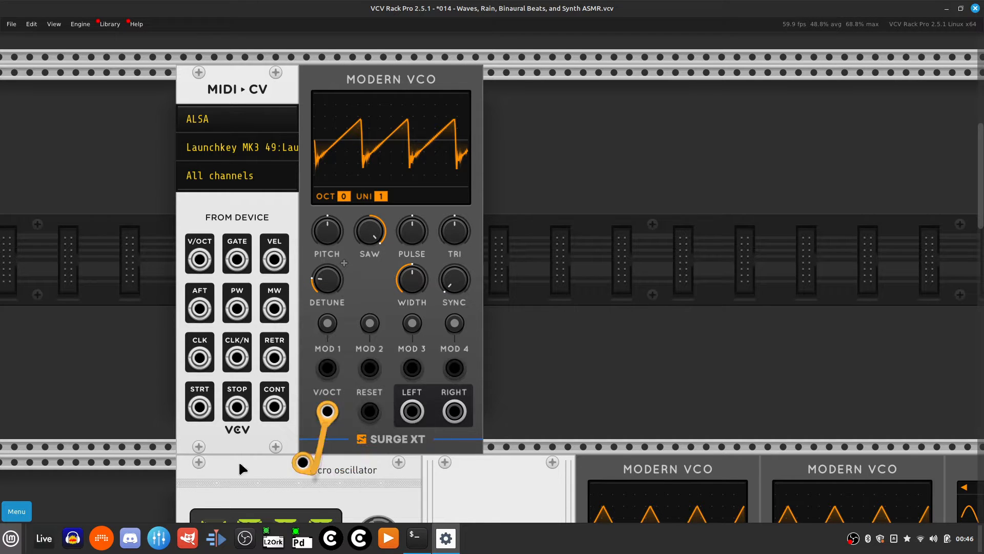
left_click_drag(91, 349, 207, 257)
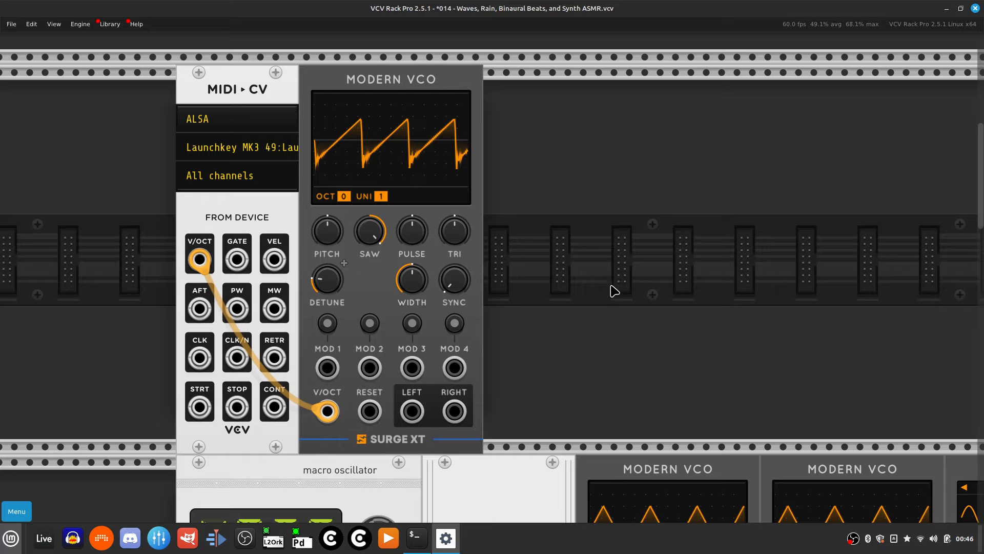
Step: Find EG modules in the library and add a Surge XT EG x VCA in the same row, leaving a gap after the Modern VCO
right_click(687, 234)
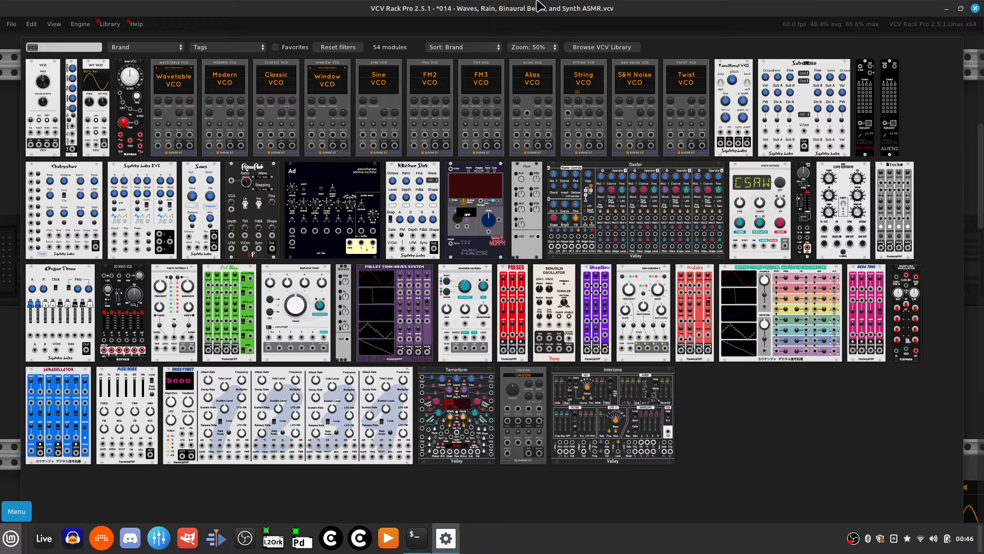
key("BackSpace")
type("eg")
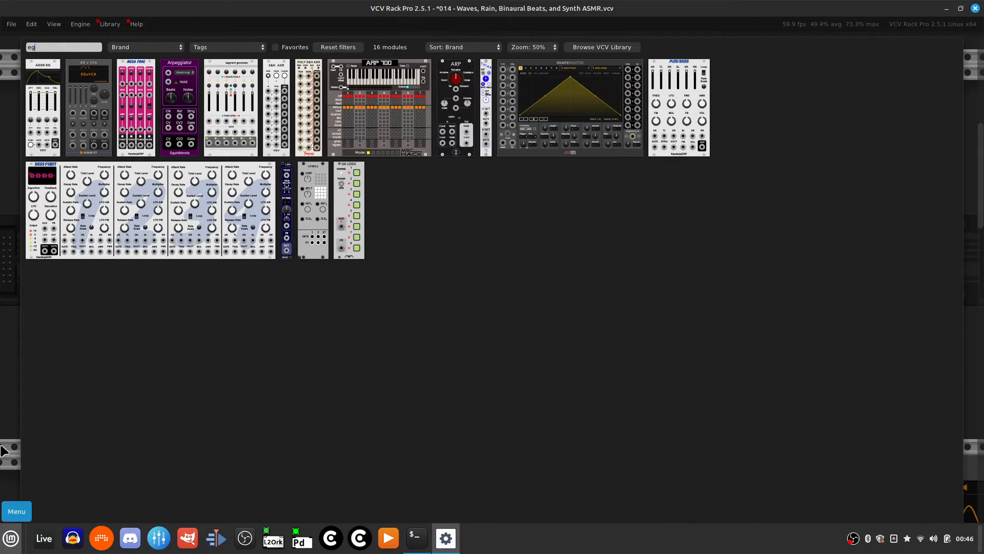
left_click(85, 132)
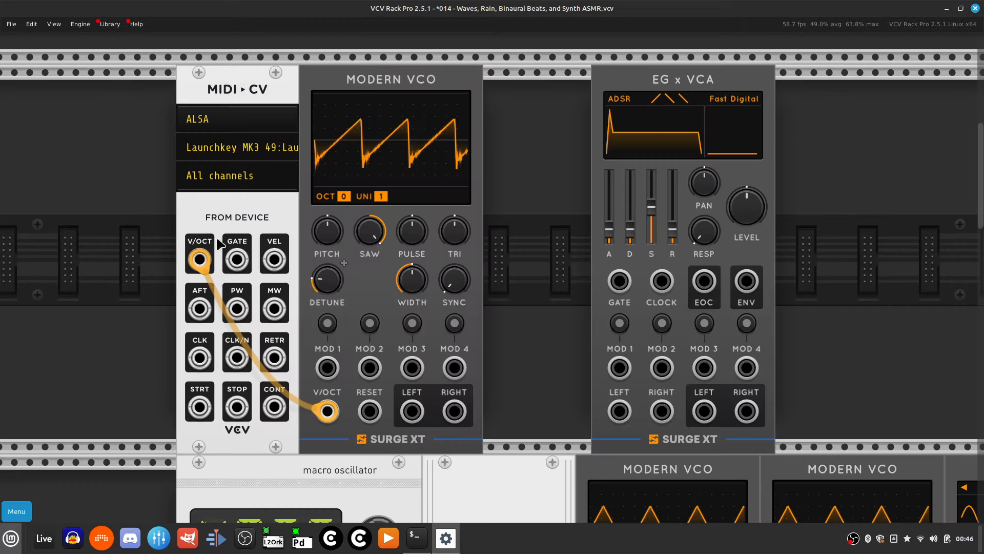
Step: Connect the new Modern VCO's left output to the EG x VCA's left input with a red cable
key("Right")
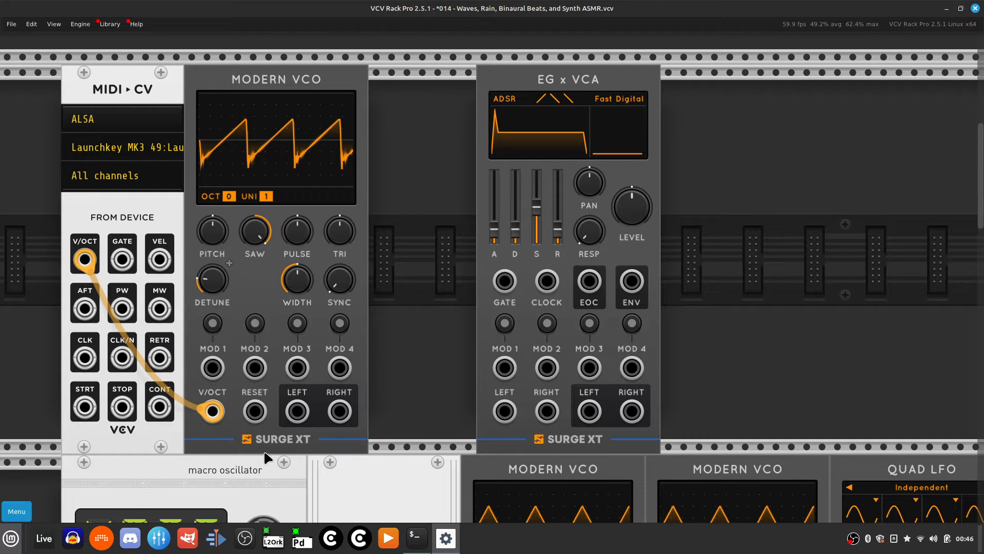
right_click(296, 413)
left_click_drag(323, 453, 505, 411)
Step: Connect the EG x VCA's left output to MixMaster's channel 16 left input with a red cable
scroll(513, 420, "right", 3)
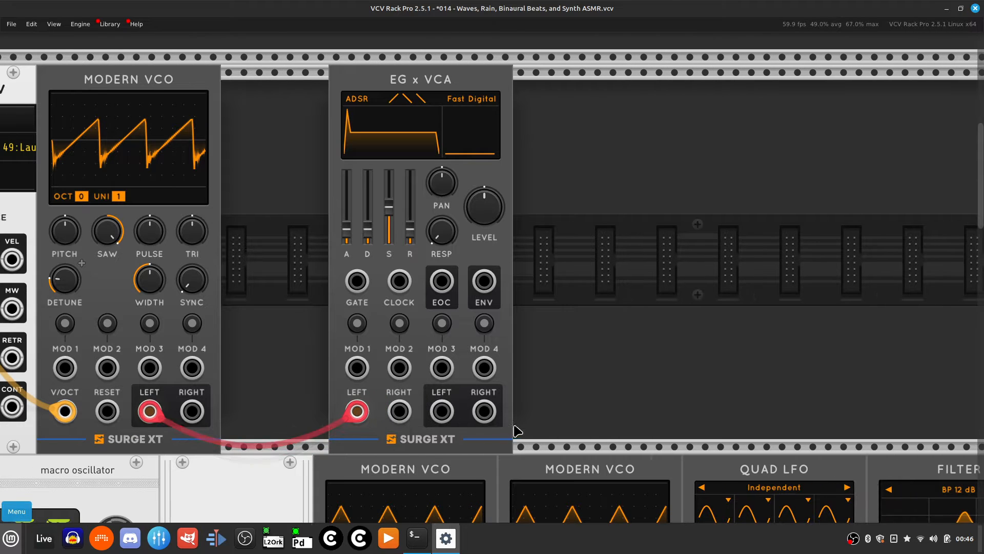
right_click(439, 415)
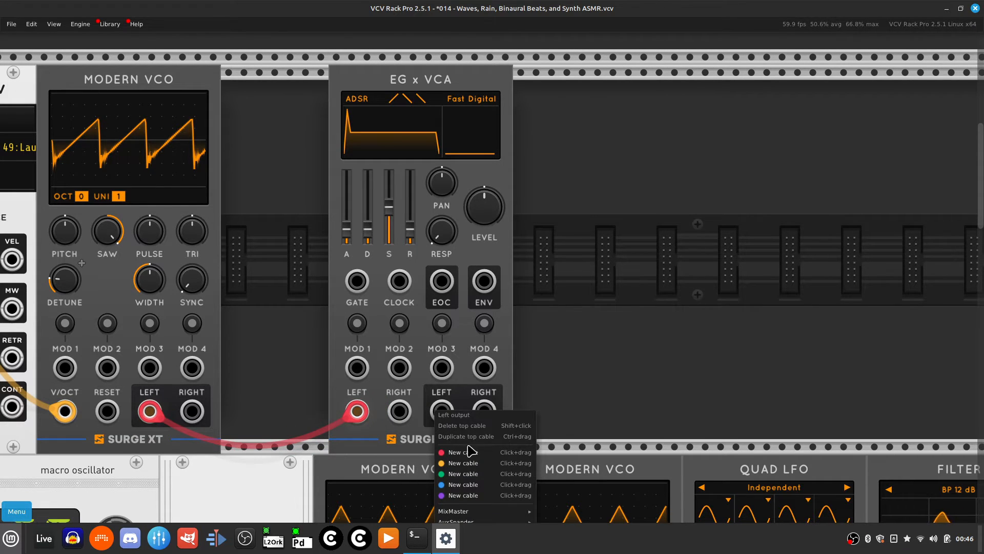
left_click_drag(468, 453, 378, 239)
scroll(523, 454, "right", 6)
scroll(544, 441, "down", 7)
scroll(541, 456, "right", 8)
scroll(530, 477, "down", 7)
scroll(520, 463, "down", 7)
scroll(520, 464, "right", 8)
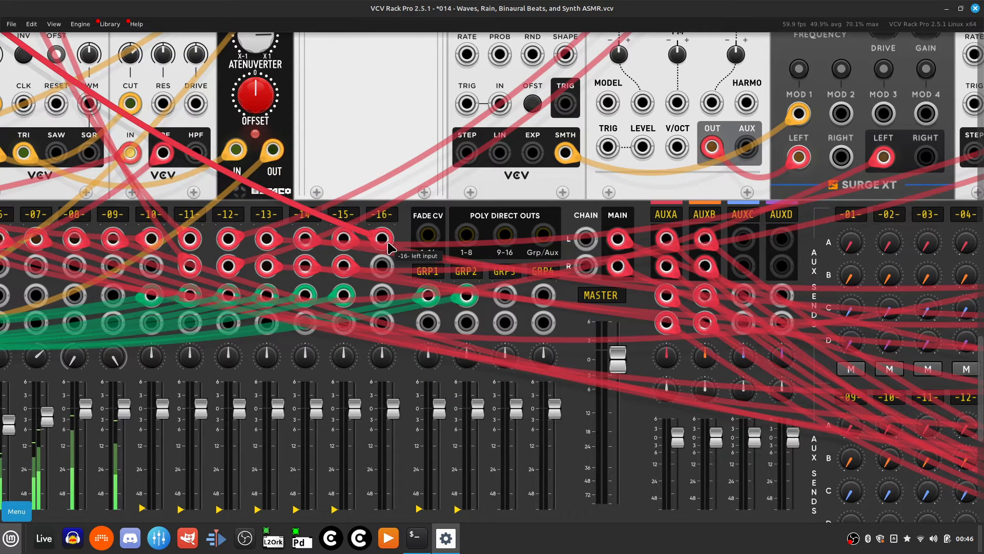
key("Left")
key("Up")
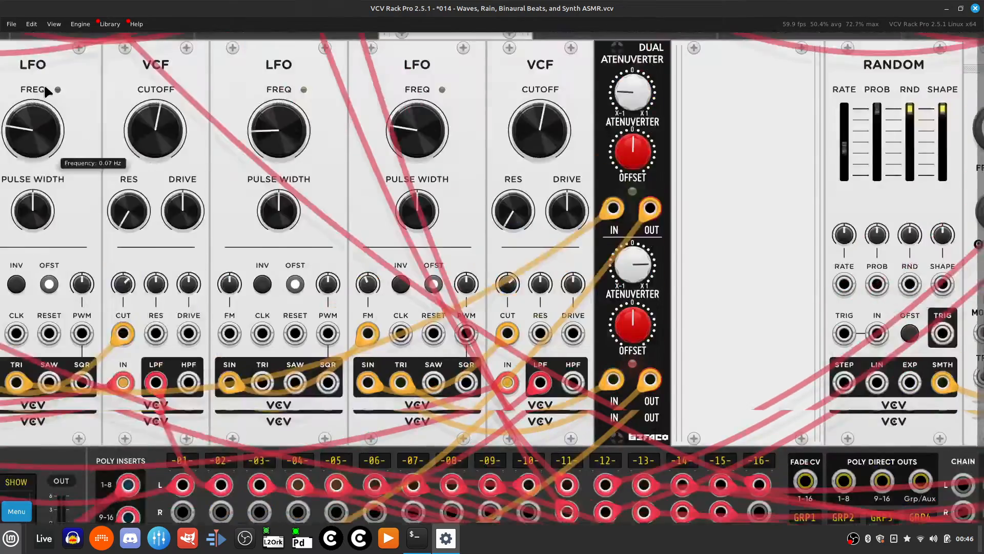
key("Up")
key("Left")
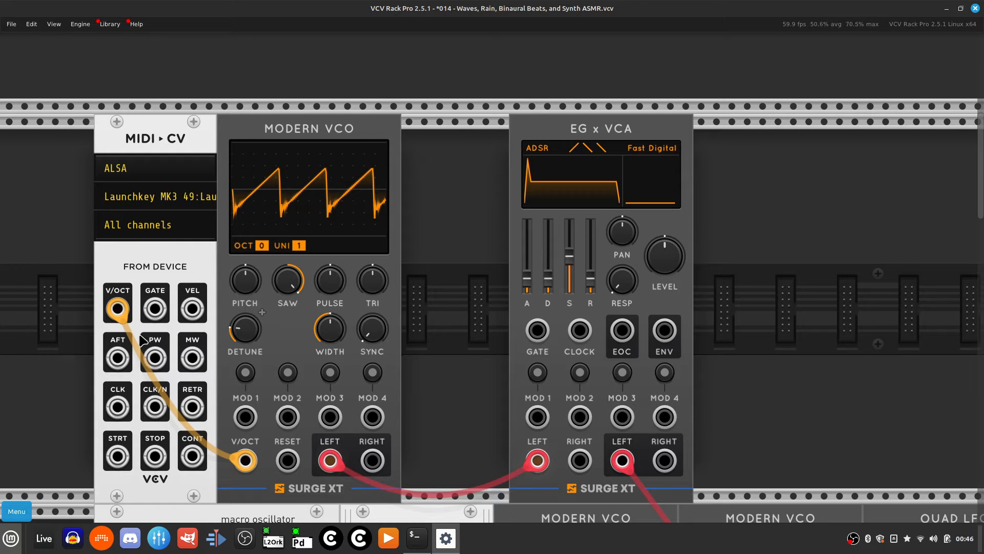
right_click(148, 311)
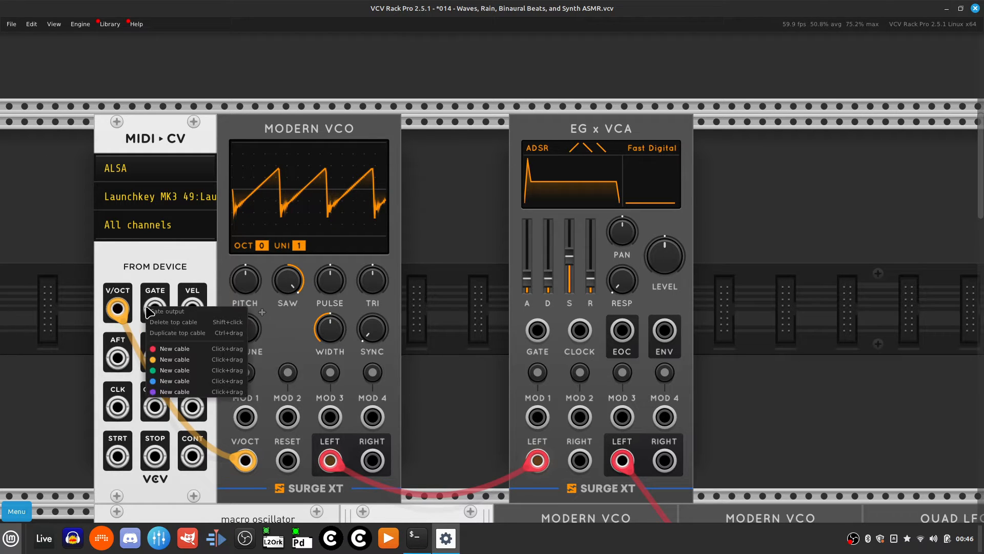
left_click_drag(172, 362, 429, 322)
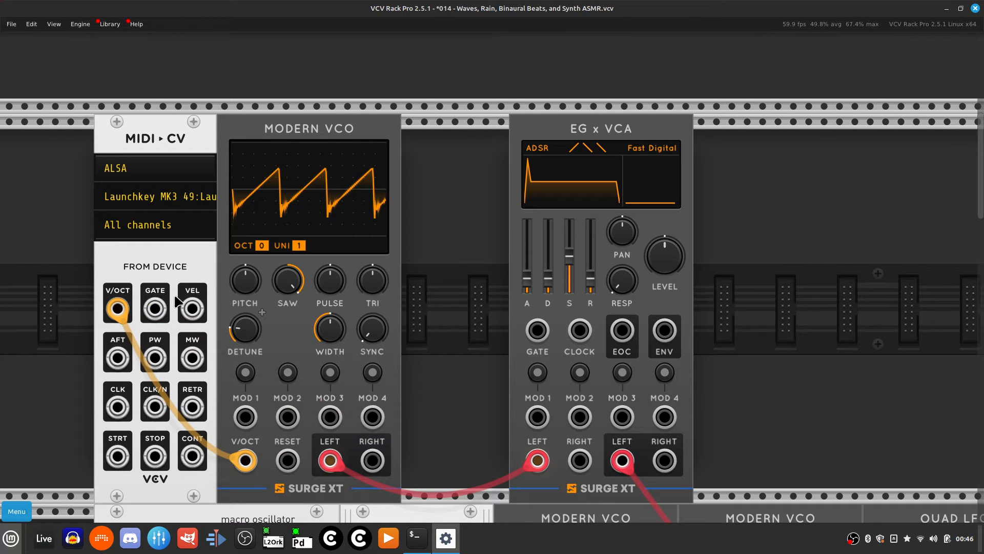
right_click(157, 318)
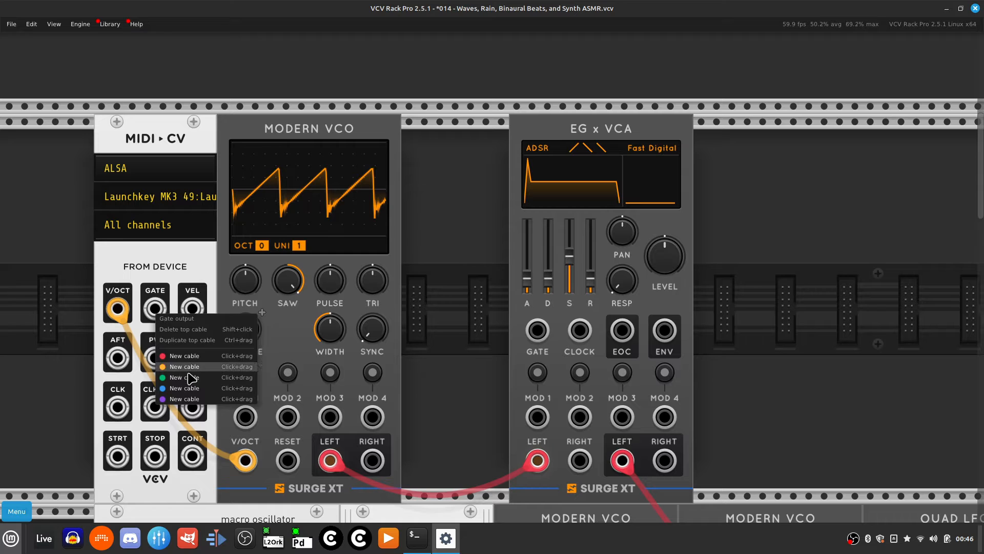
left_click(190, 393)
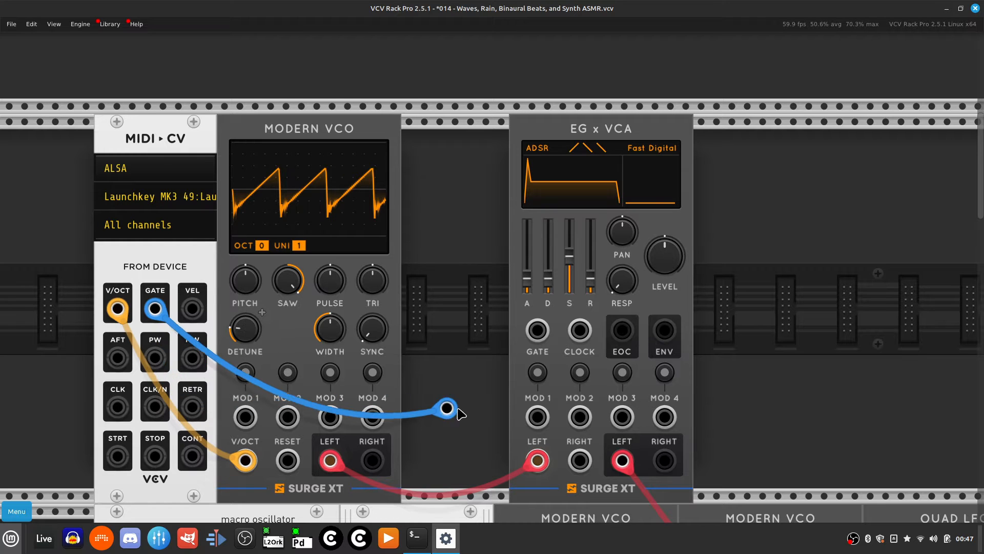
left_click(466, 409)
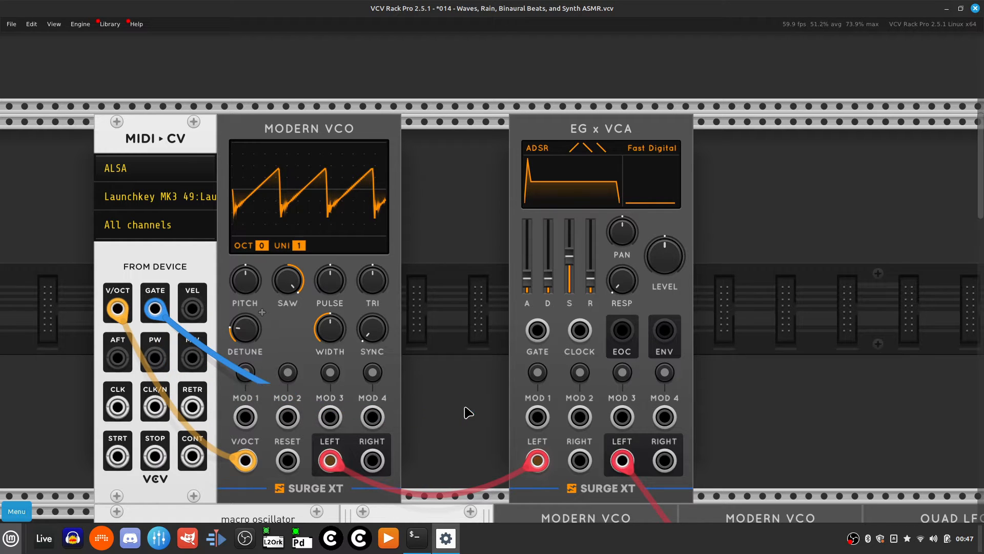
Step: Connect MIDI-CV's GATE output to the EG x VCA's GATE input with a green cable
right_click(154, 310)
left_click(181, 374)
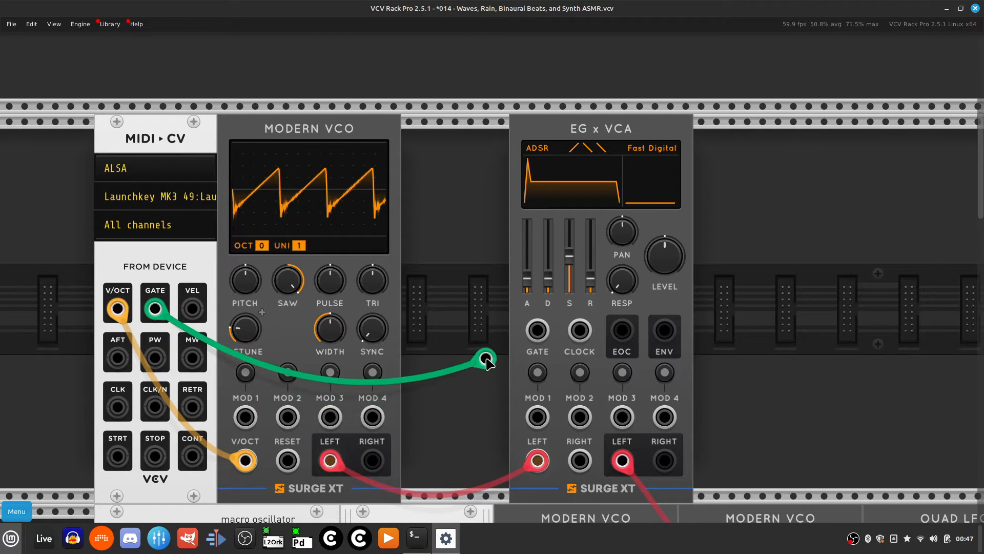
left_click(537, 330)
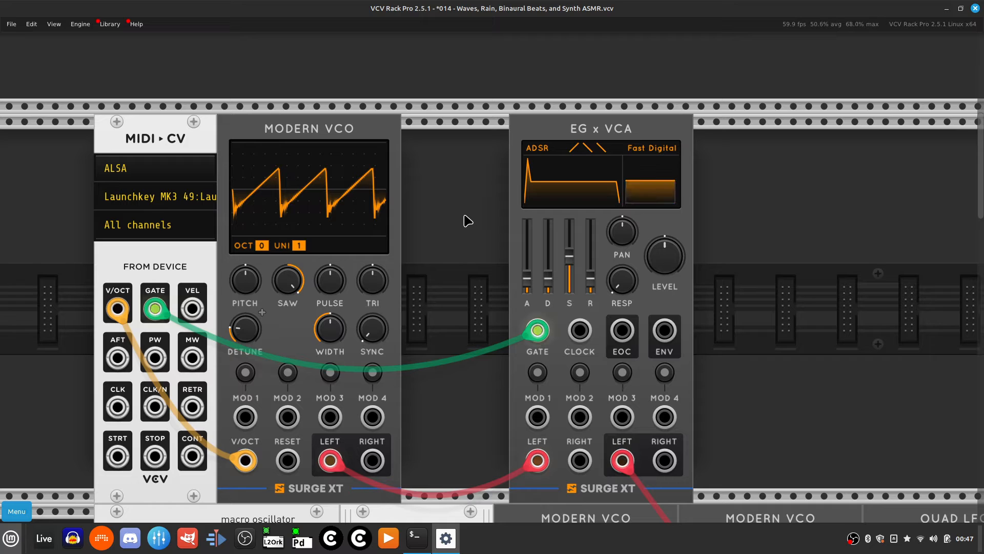
Step: Shape the Modern VCO's waveform with sawtooth at zero, triangle at full level and a small amount of pulse
key("Left")
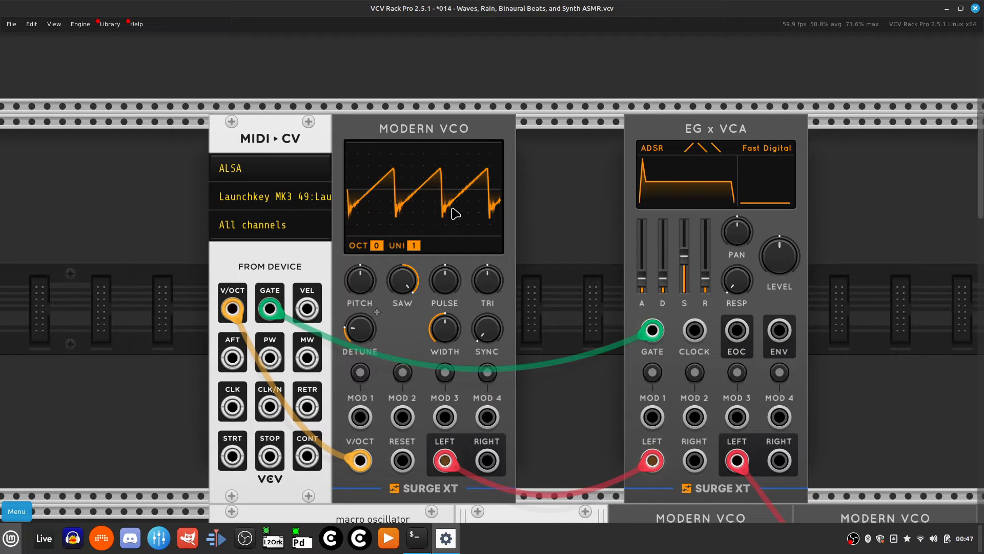
key("Up")
key("Down")
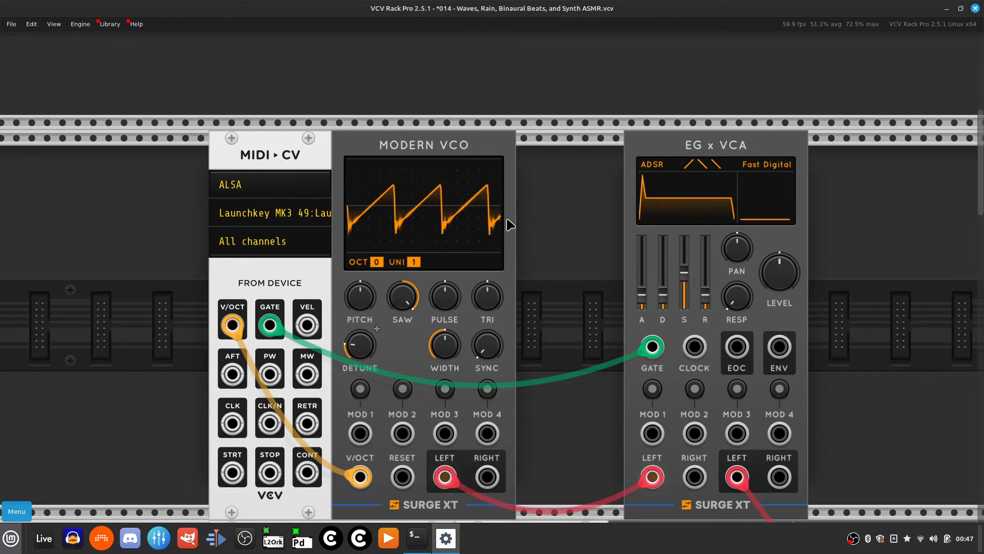
key("ctrl+equal")
key("ctrl+equal")
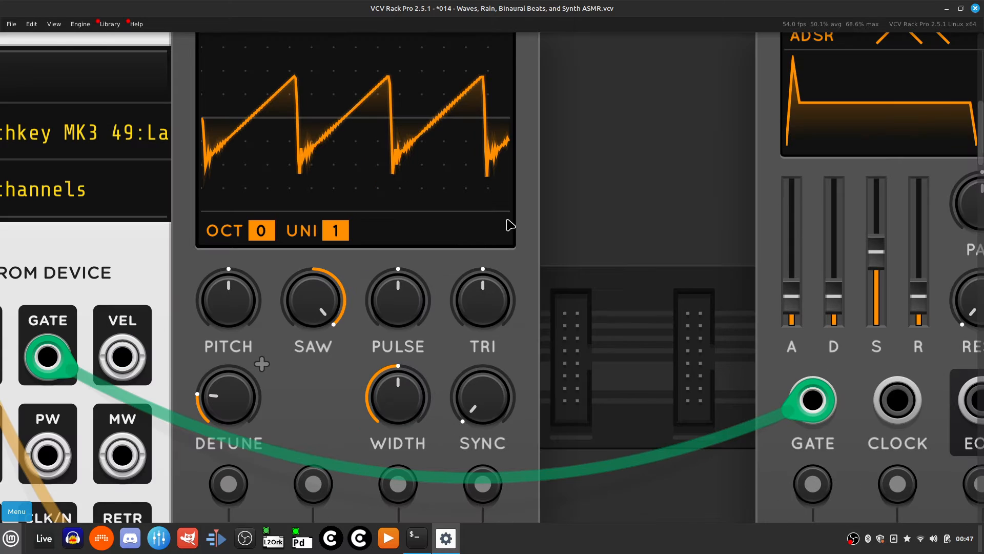
key("Up")
mouse_move(334, 370)
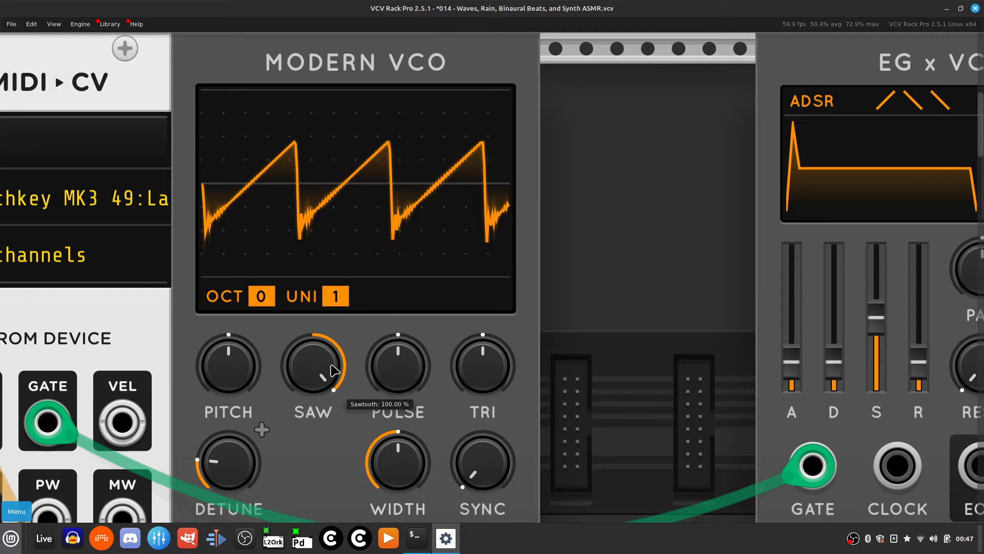
left_click_drag(327, 364, 327, 467)
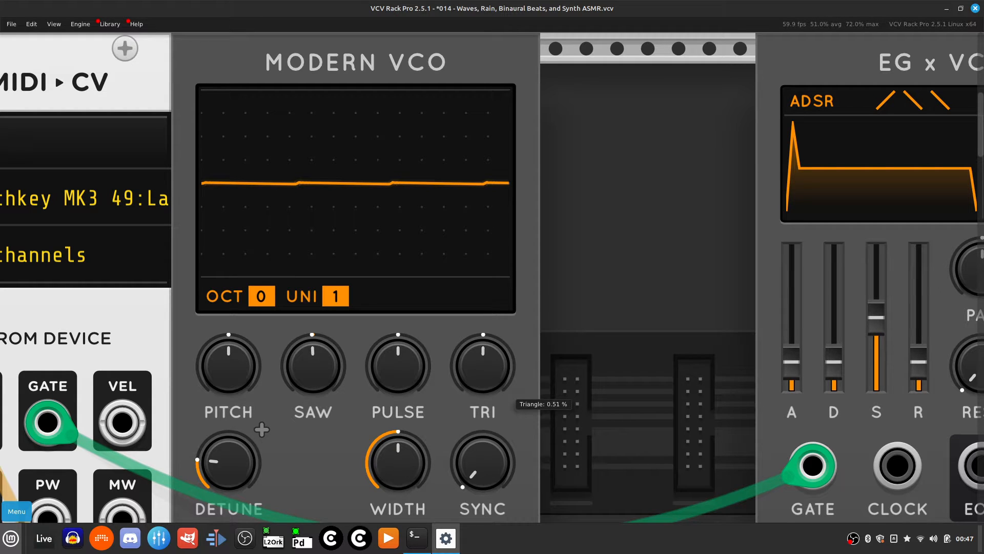
left_click_drag(482, 366, 483, 308)
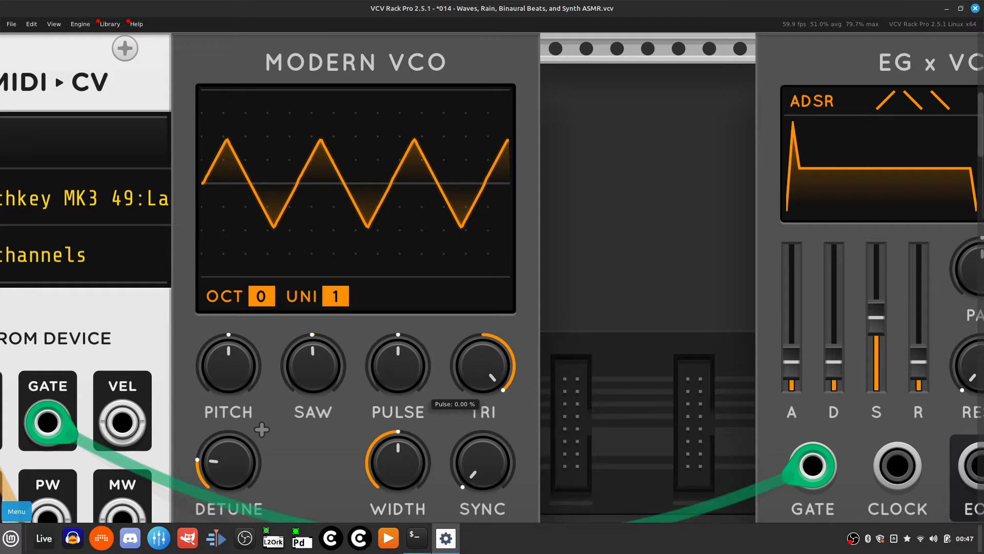
left_click_drag(398, 366, 398, 356)
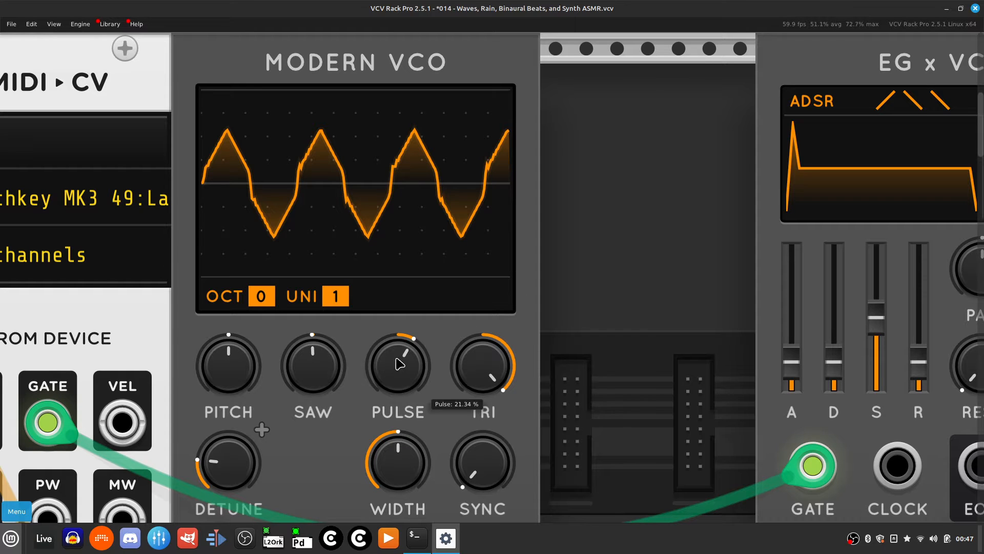
left_click_drag(401, 376, 402, 385)
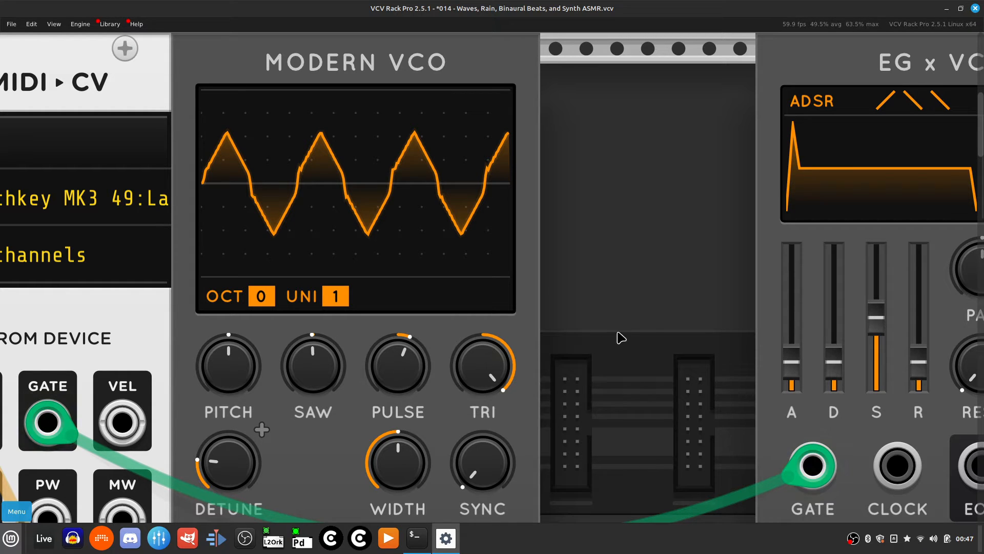
Step: Move the EG x VCA farther right in its row, widening the gap after the Modern VCO to fit another module
scroll(626, 332, "down", 4)
scroll(616, 330, "right", 5)
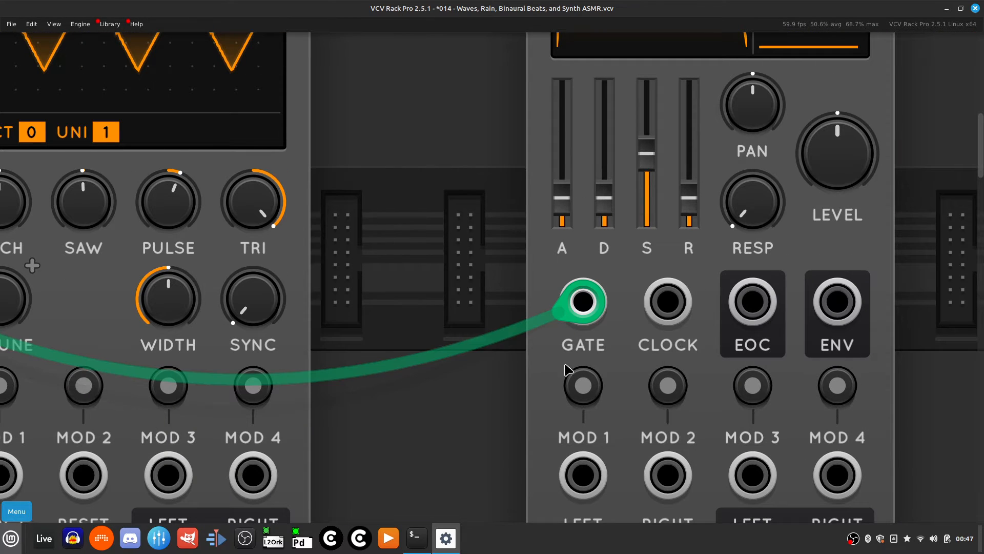
scroll(538, 441, "down", 3)
scroll(535, 433, "right", 2)
scroll(536, 433, "up", 6)
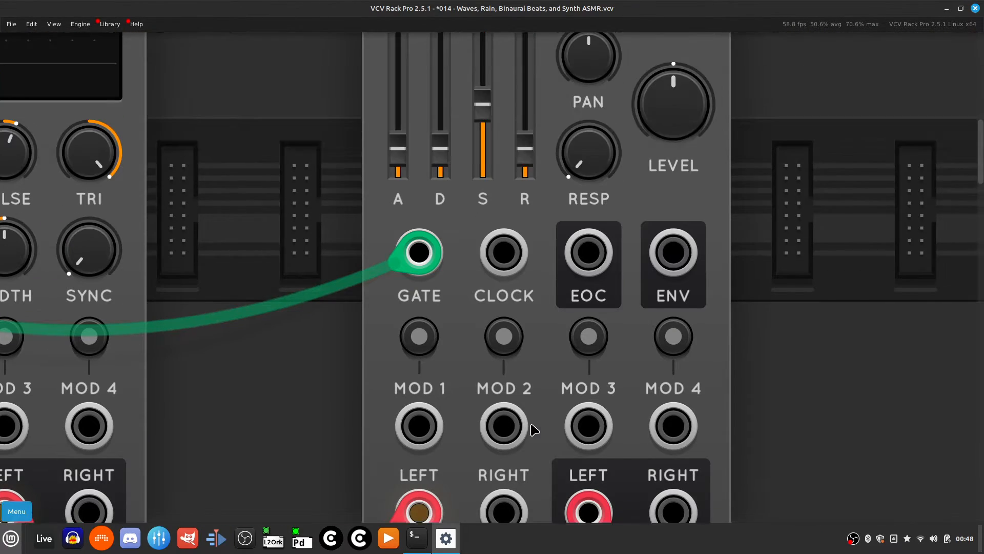
scroll(536, 433, "left", 3)
scroll(538, 400, "up", 4)
scroll(543, 369, "right", 2)
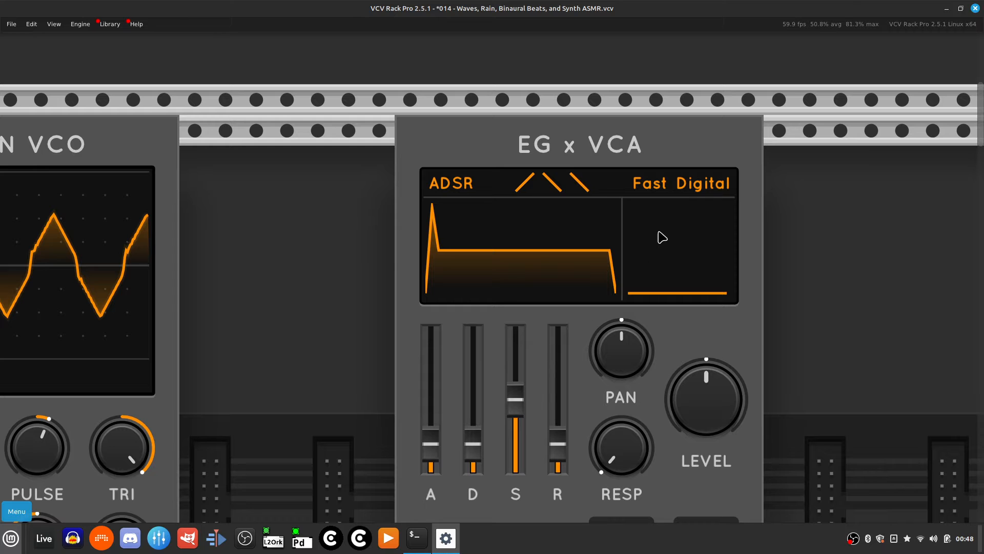
left_click_drag(510, 147, 749, 140)
Step: Copy the Modern VCO with its settings and paste the duplicate directly beside it, before the EG x VCA
scroll(613, 187, "left", 11)
scroll(639, 125, "right", 3)
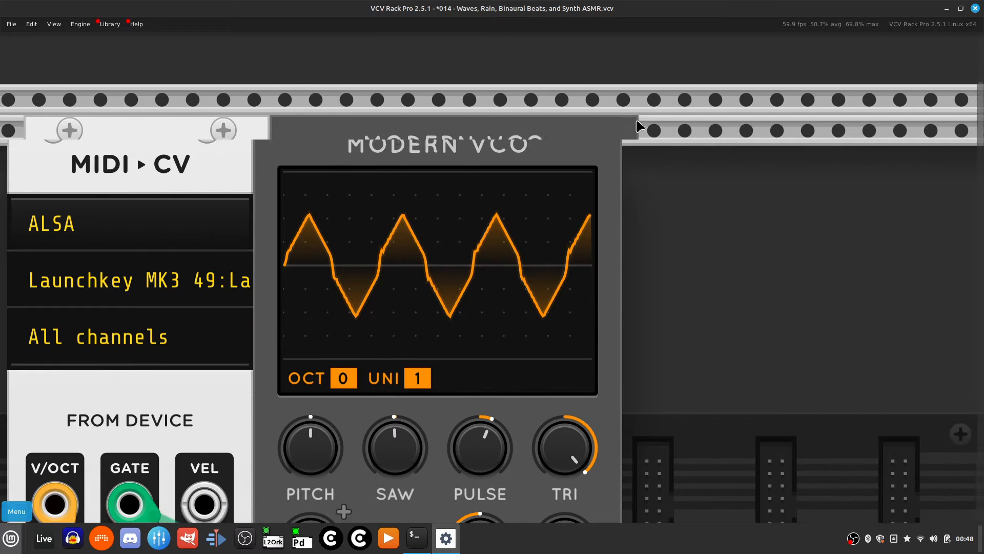
scroll(635, 130, "down", 4)
key("ctrl+minus")
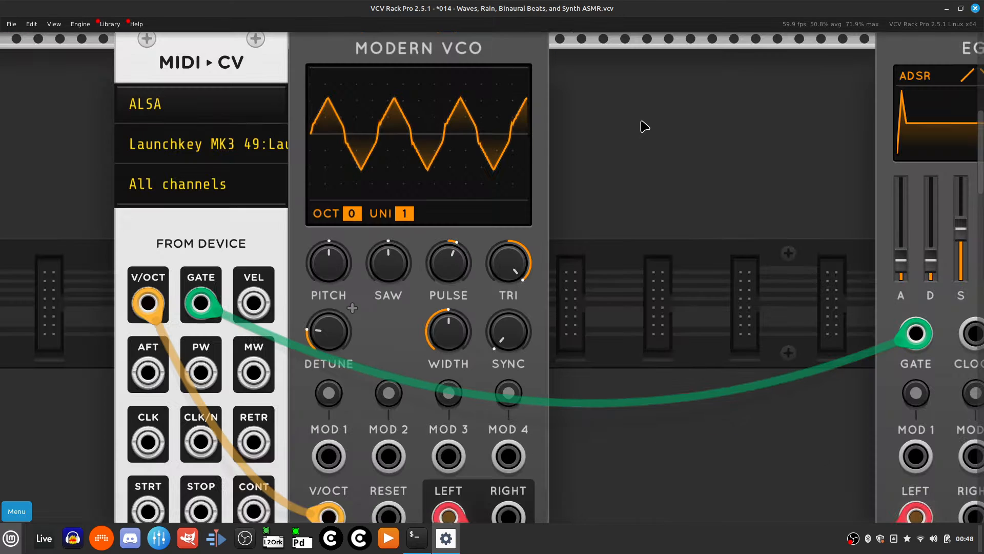
scroll(647, 121, "up", 1)
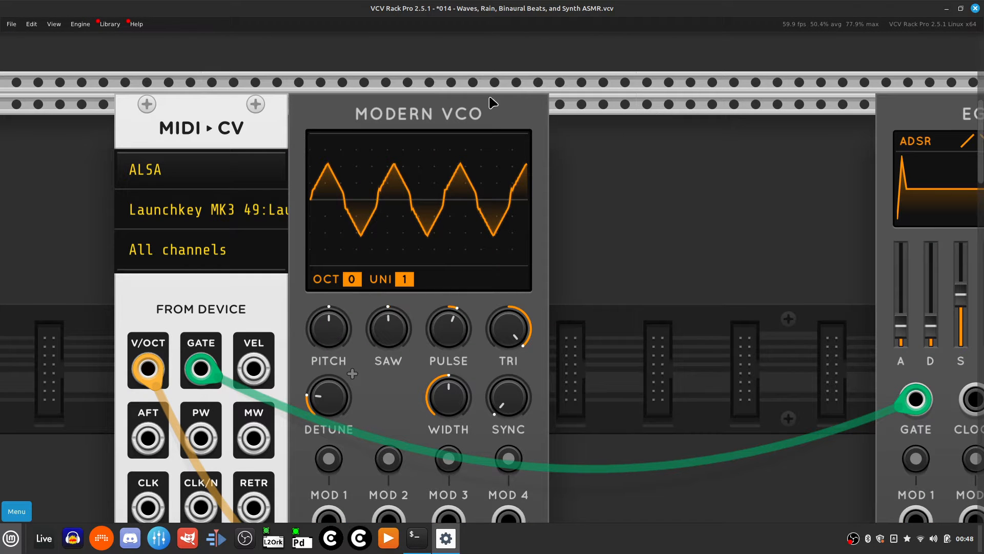
left_click(500, 110, "ctrl")
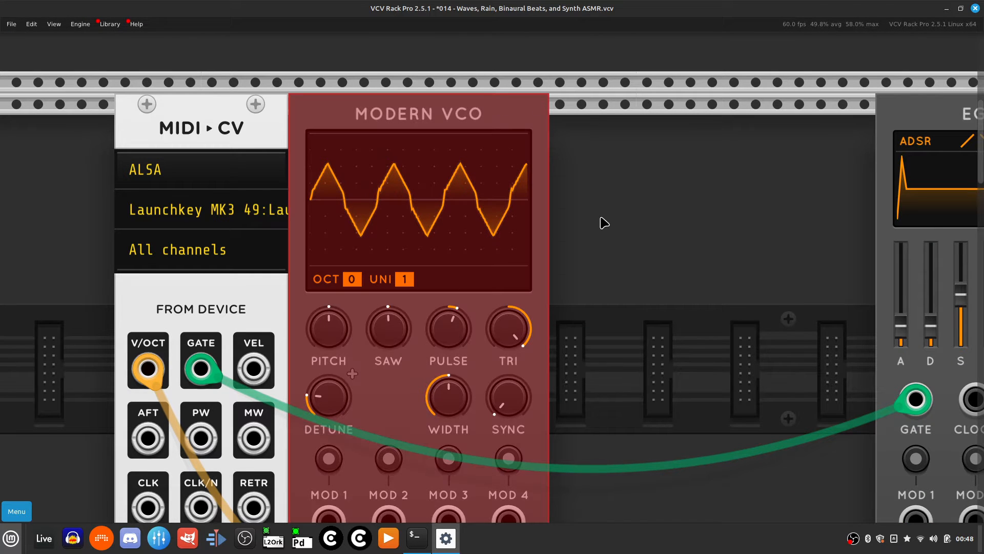
left_click(601, 276)
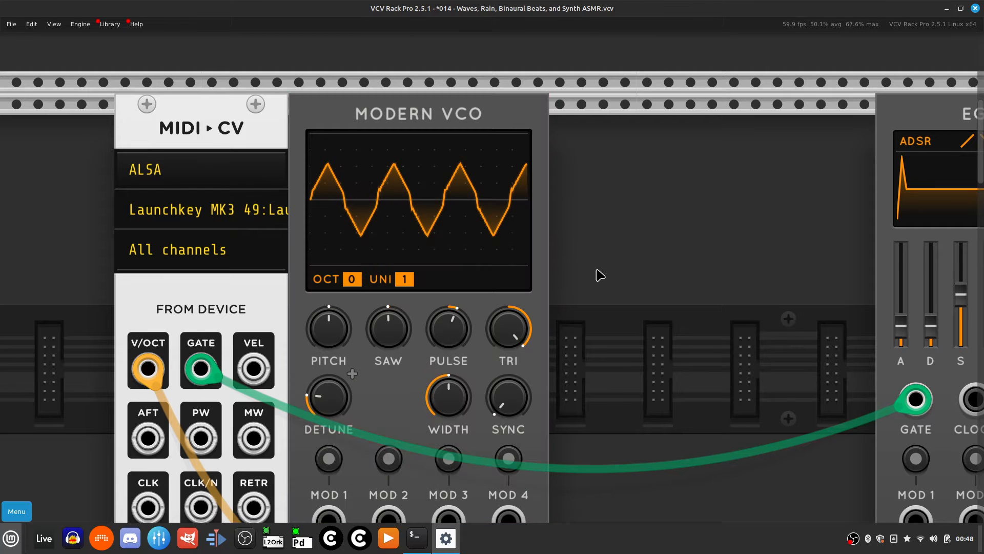
key("ctrl+v")
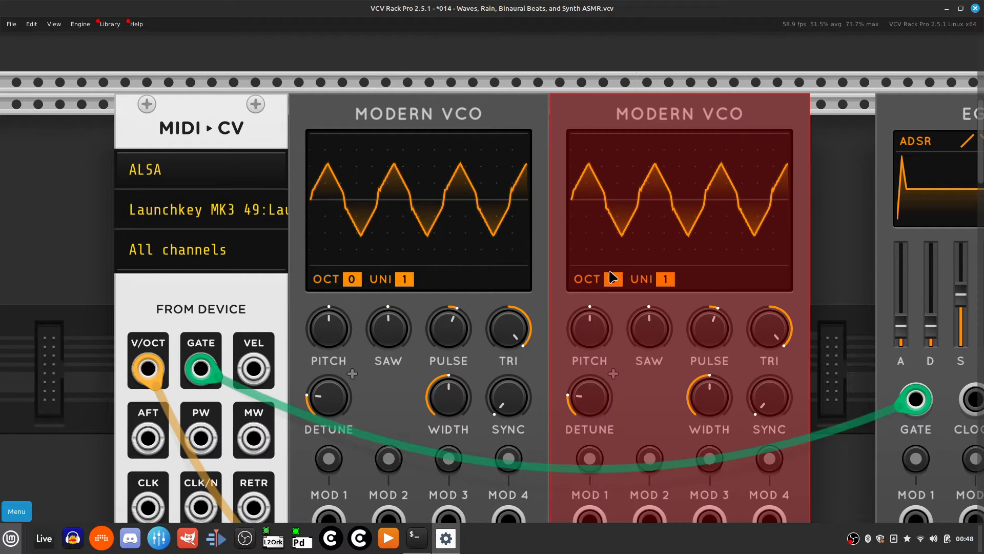
key("Right")
key("Right")
key("Right")
left_click(588, 341)
Step: Connect the duplicated Modern VCO's MOD 1 input to MIDI-CV's V/OCT output with a yellow cable
key("Down")
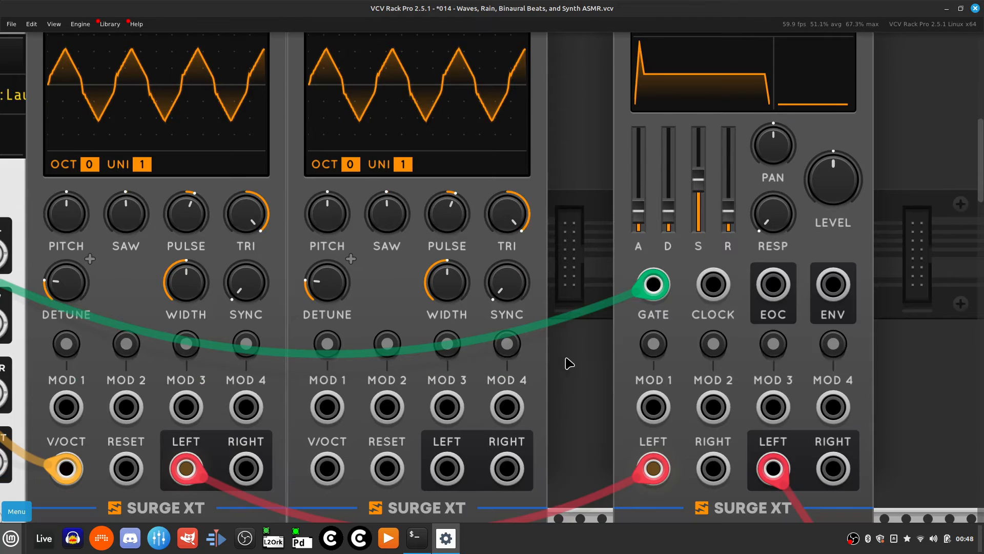
key("Left")
key("Down")
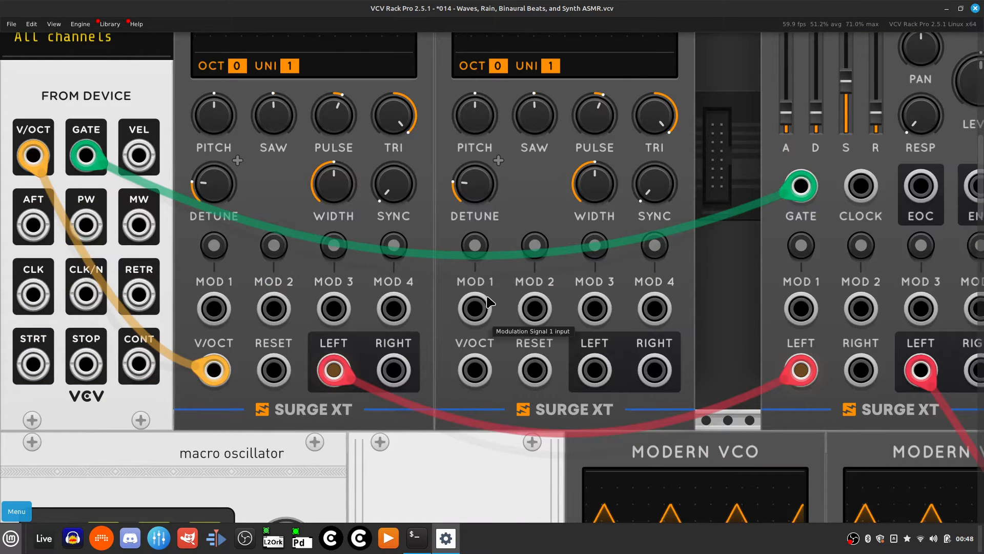
right_click(475, 310)
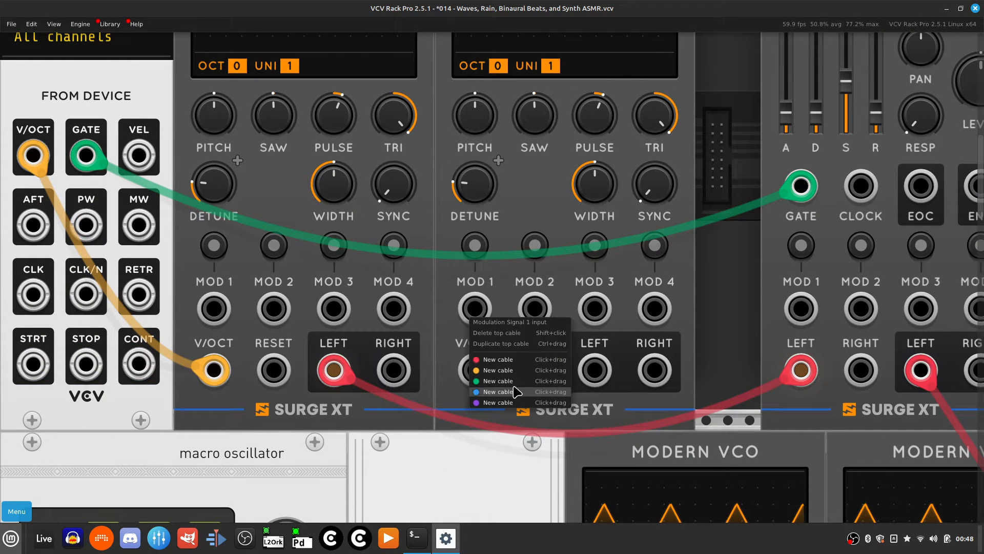
left_click_drag(513, 368, 282, 227)
key("Left")
key("Up")
key("Right")
key("Down")
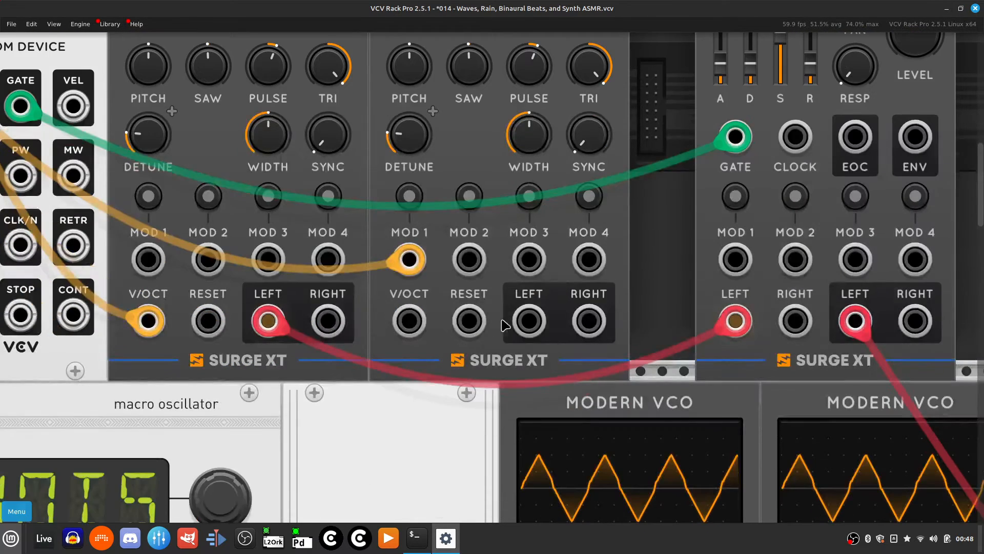
right_click(532, 328)
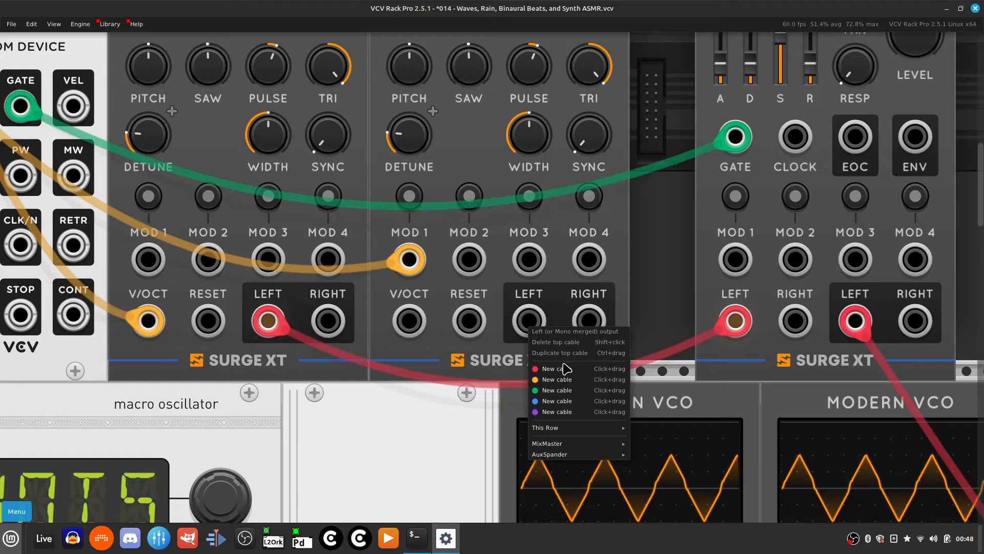
key("Right")
key("Left")
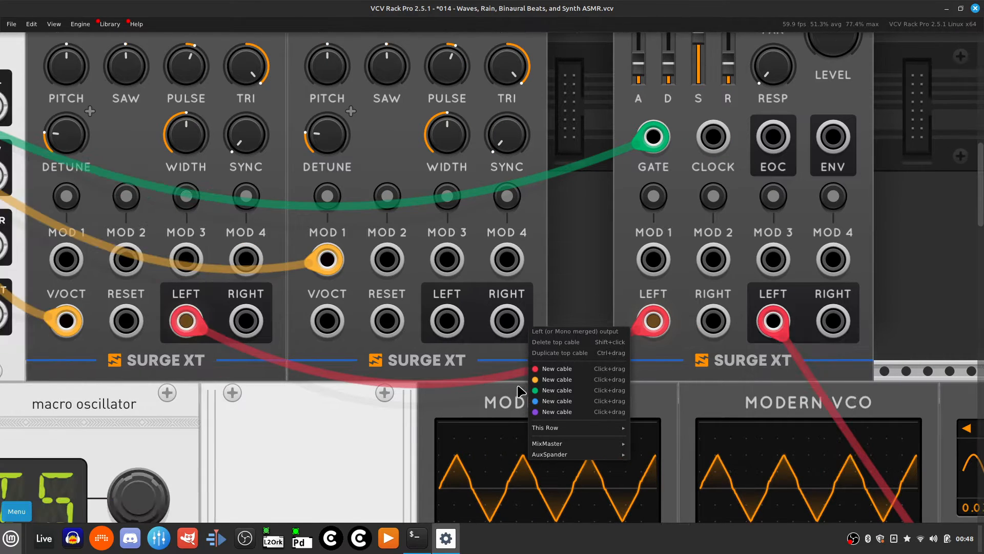
left_click(573, 280)
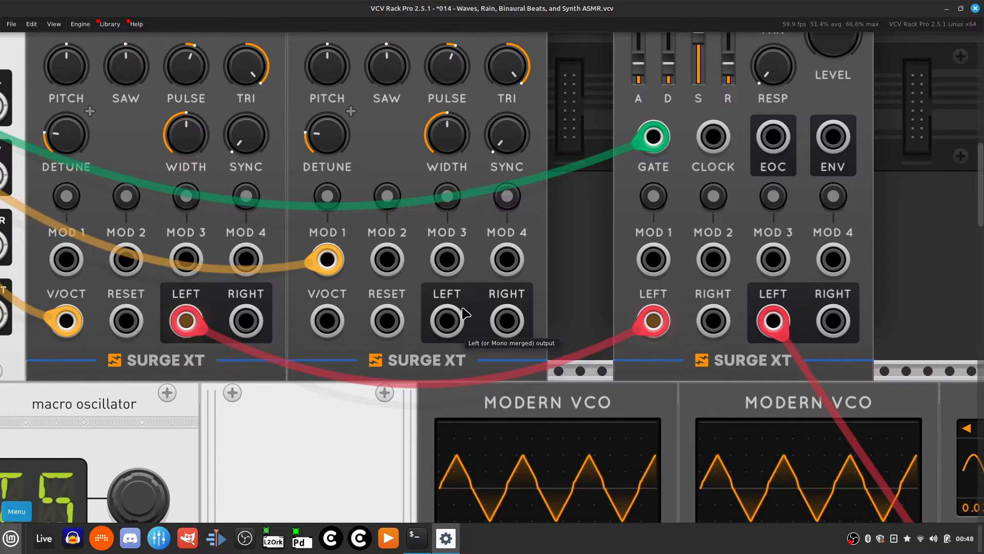
Step: Connect the duplicated Modern VCO's LEFT output to the EG x VCA's RIGHT input with a red cable
right_click(448, 324)
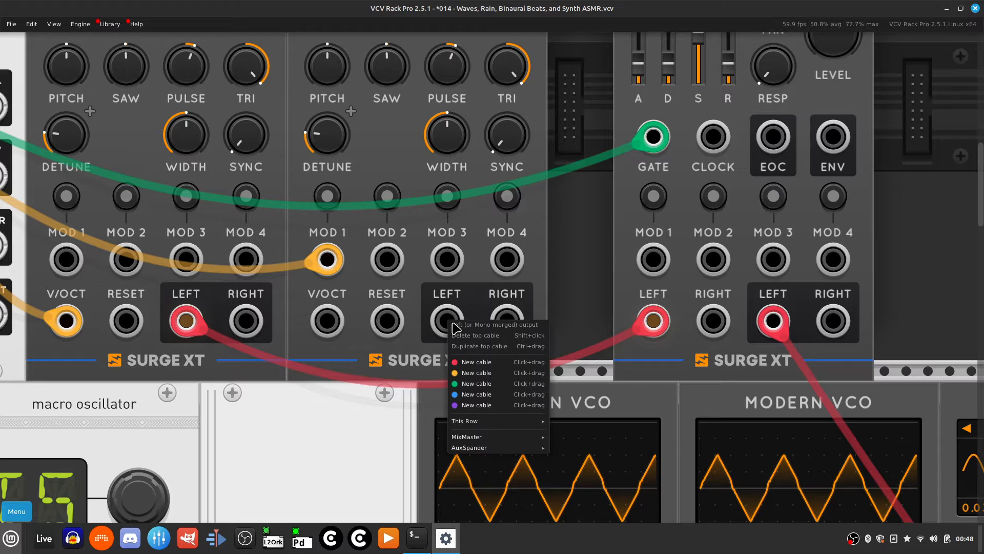
left_click(493, 368)
key("Right")
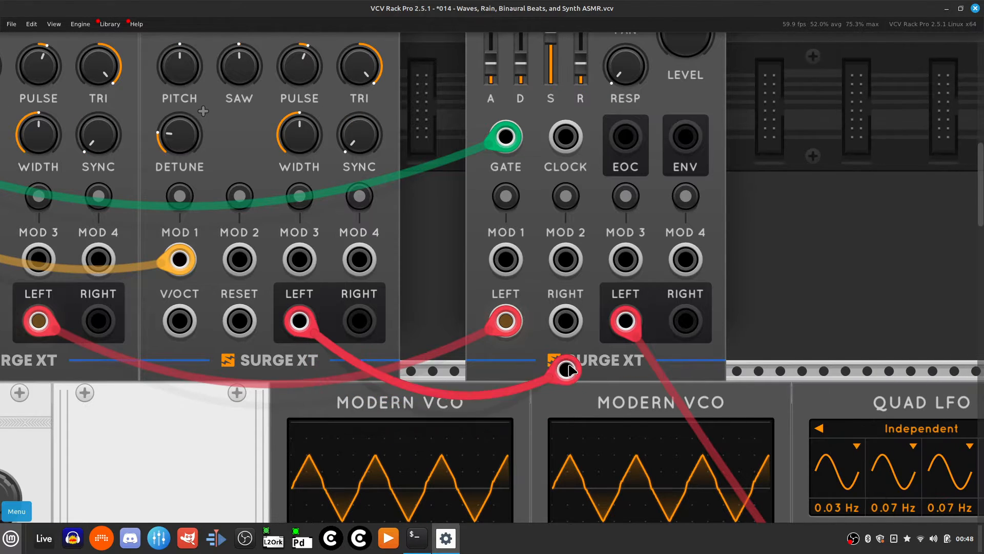
left_click(566, 322)
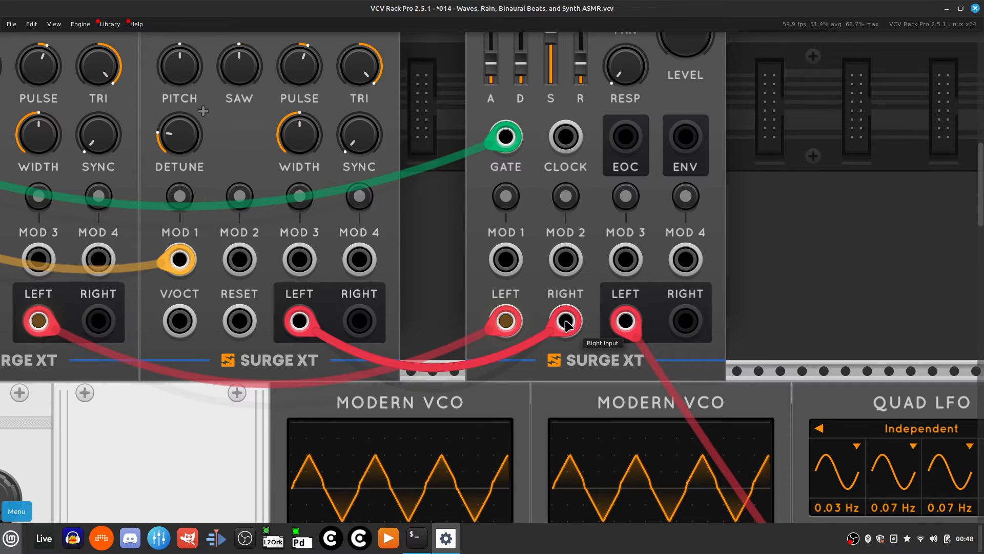
Step: Connect the EG x VCA's RIGHT output to the right input of its mixer channel with a red cable
key("Left")
key("Up")
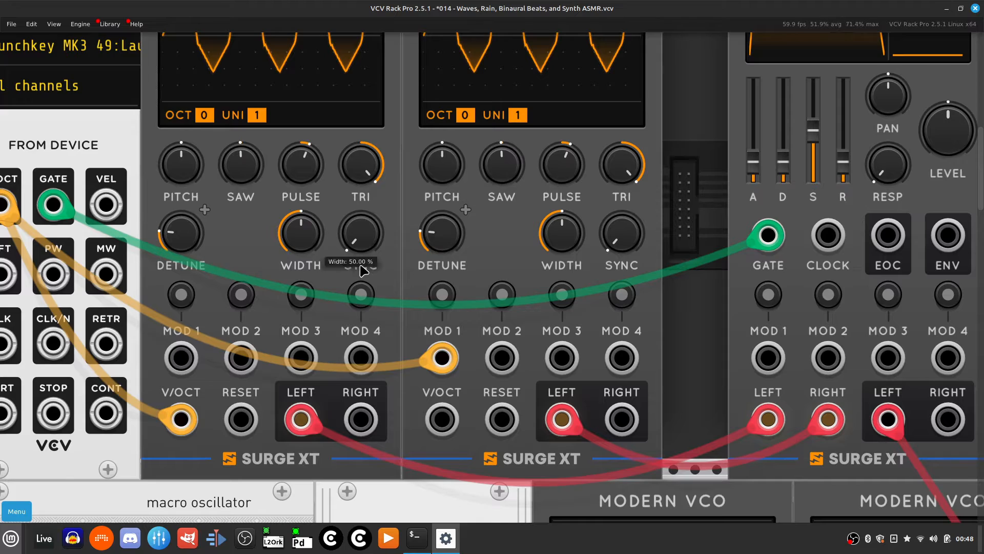
key("Right")
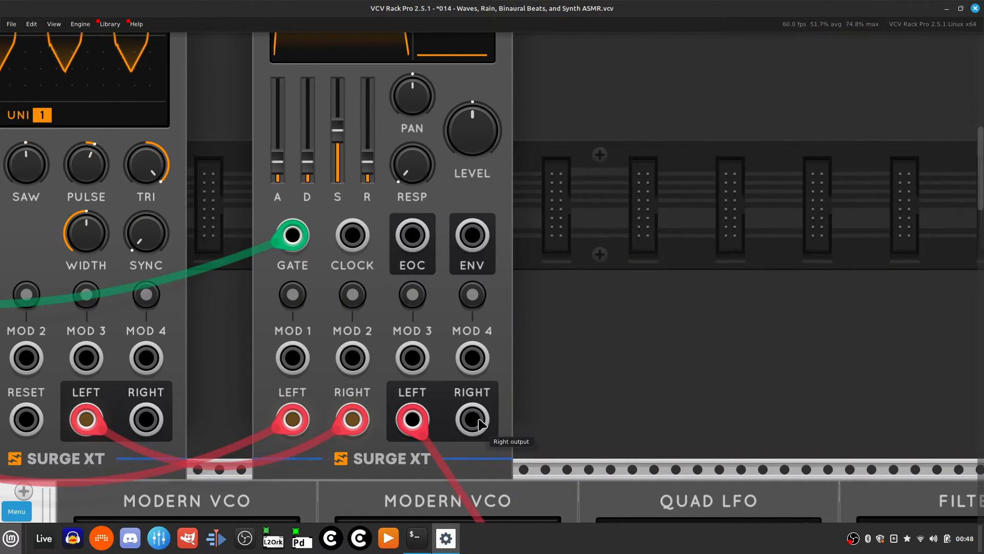
right_click(482, 423)
left_click(534, 465)
key("Down")
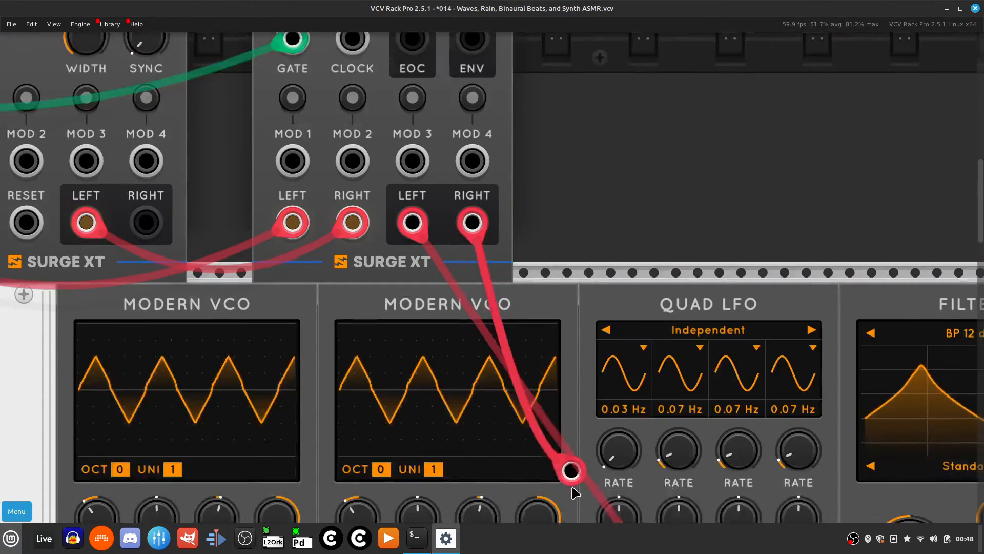
left_click_drag(572, 486, 402, 309)
key("Right")
key("Down")
key("Right")
key("Up")
key("Left")
key("Up")
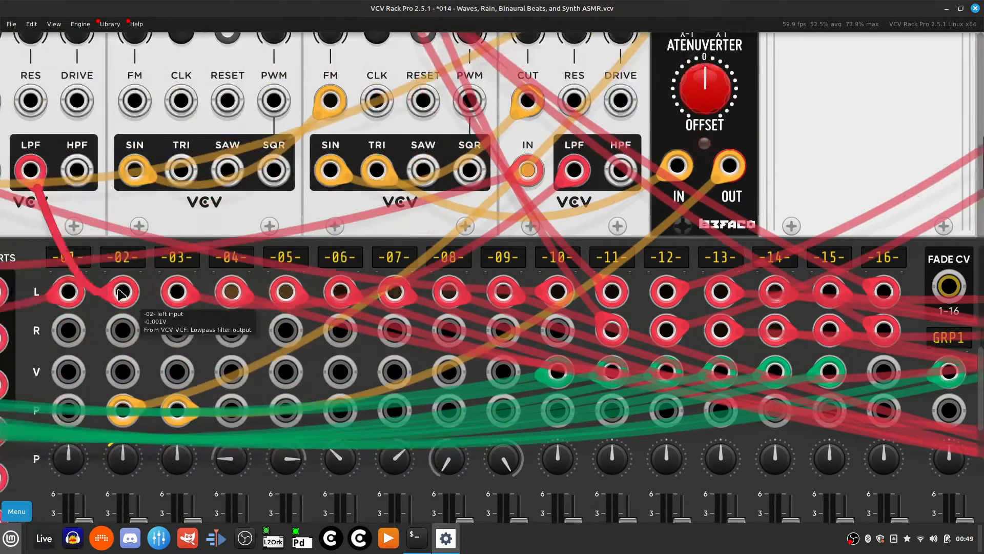
Step: Set the pitch of the original Modern VCO beside MIDI-CV to 254.87 Hz
key("Up")
key("Left")
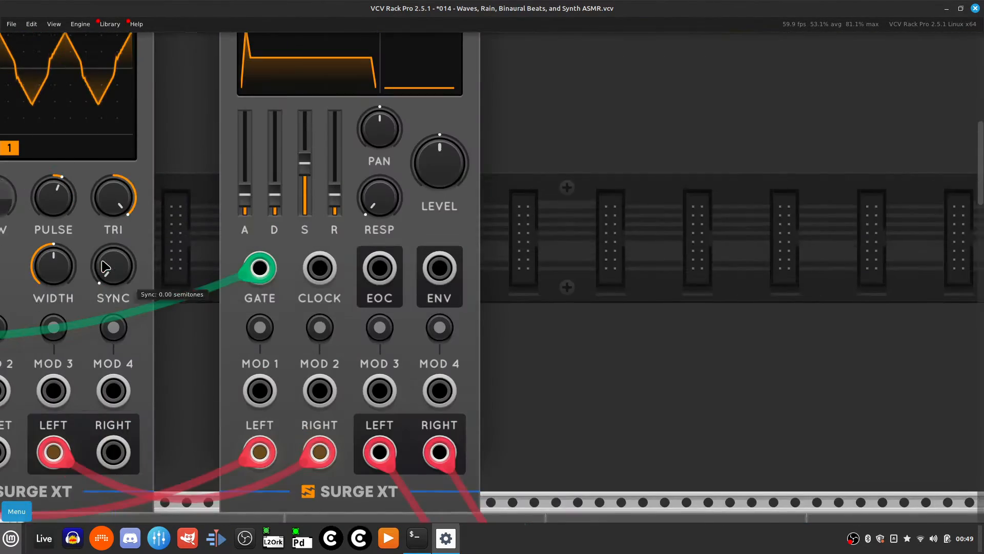
key("Left")
key("Up")
key("Down")
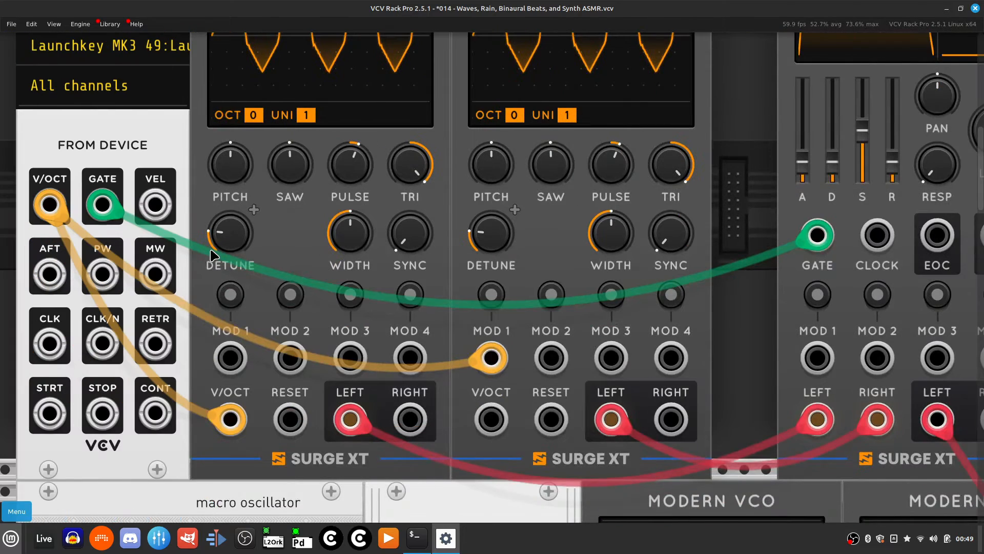
key("Up")
key("Down")
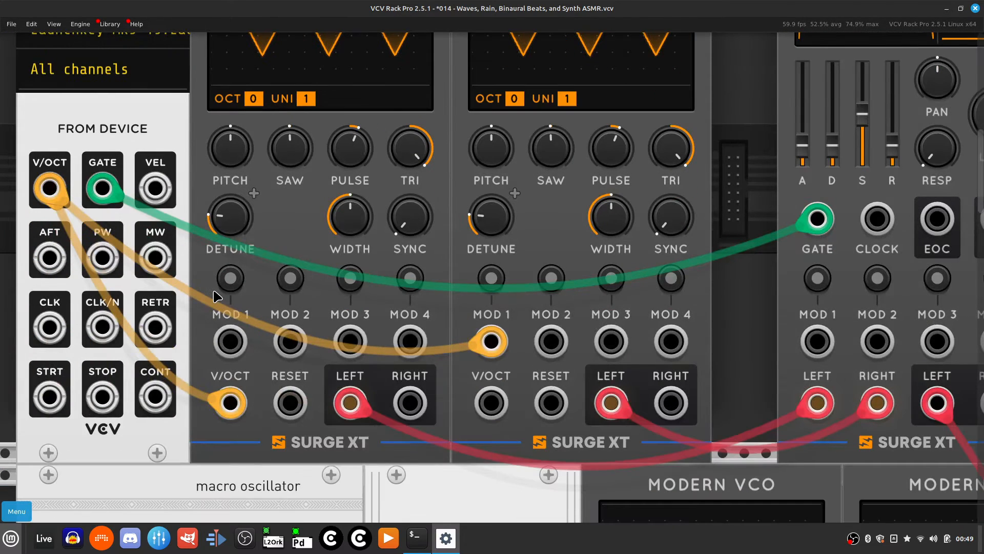
key("Up")
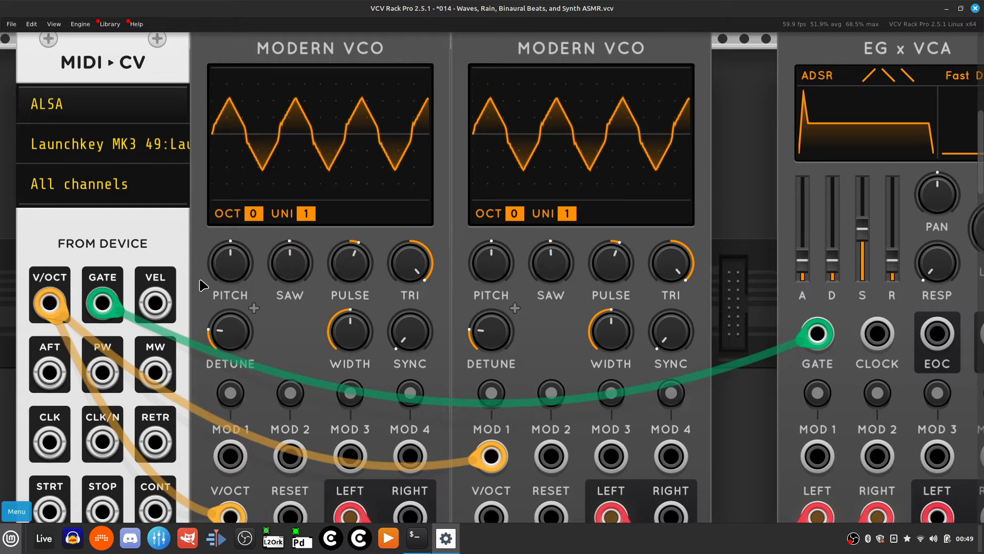
right_click(224, 277)
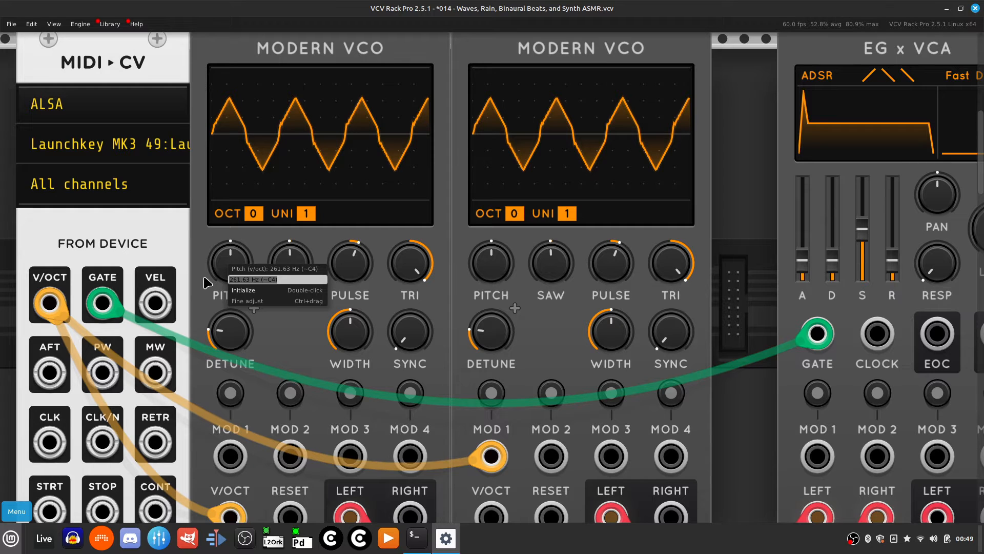
type("254.87")
key("Return")
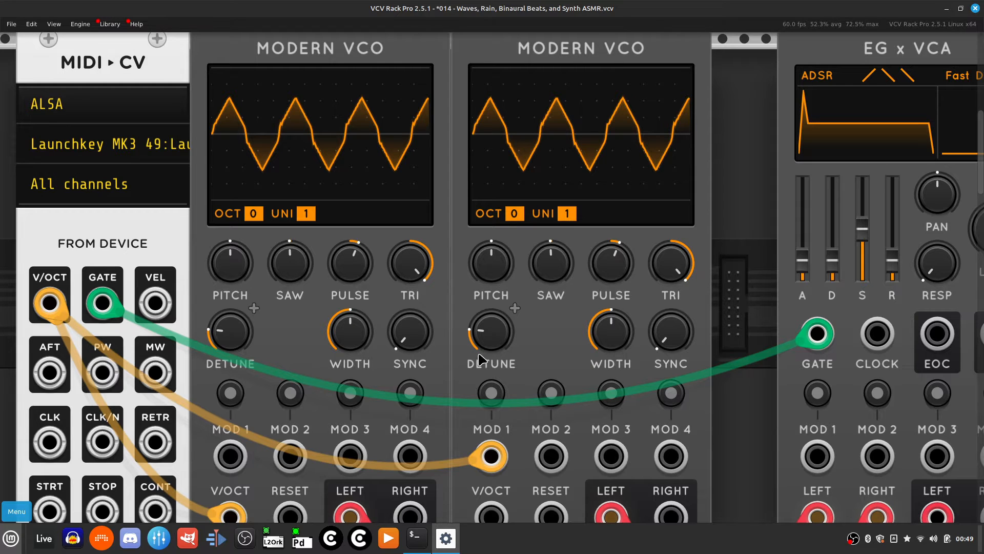
Step: Set the pitch of the duplicated Modern VCO to 258.87 Hz
right_click(497, 256)
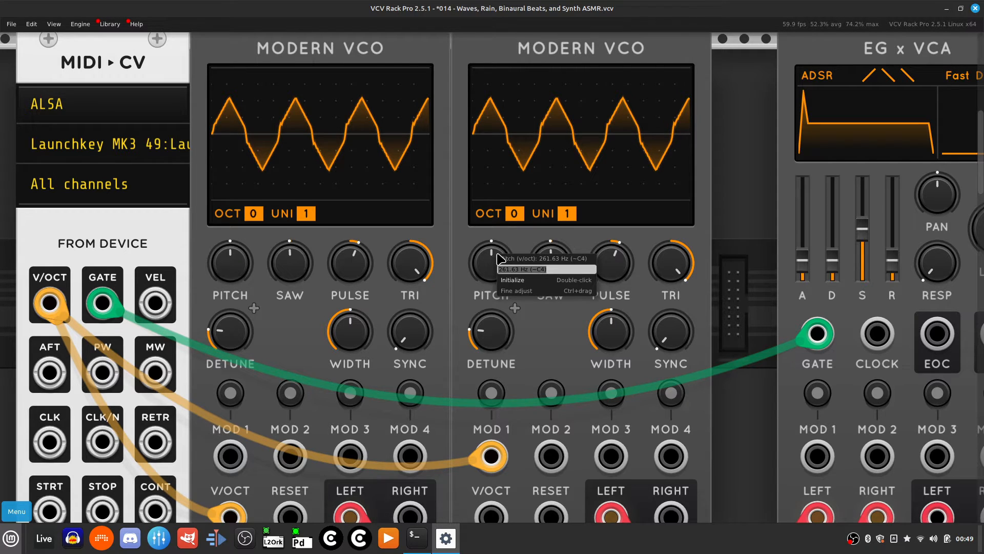
type("258.87")
key("Return")
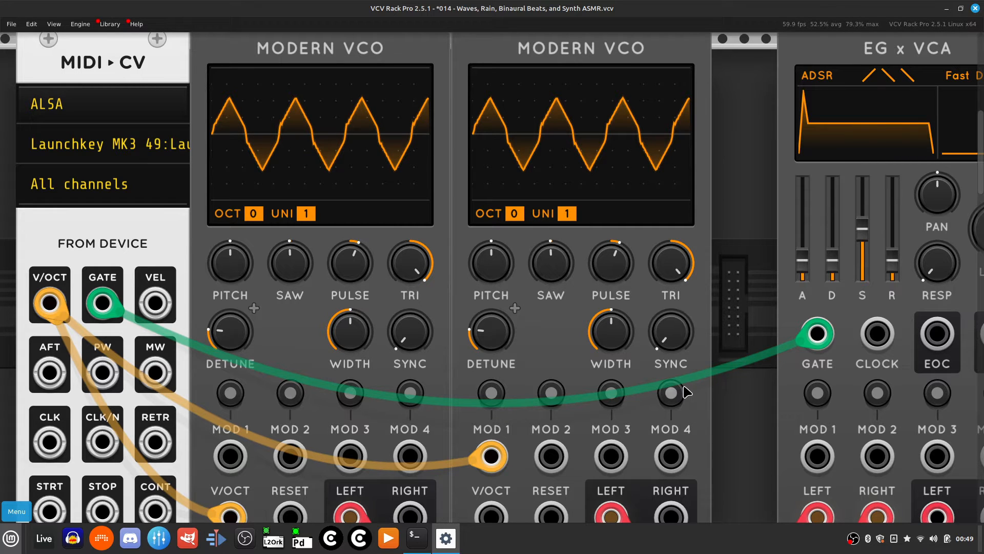
Step: Move the EG x VCA farther right in its row, leaving a wider gap after the second Modern VCO
scroll(686, 392, "down", 3)
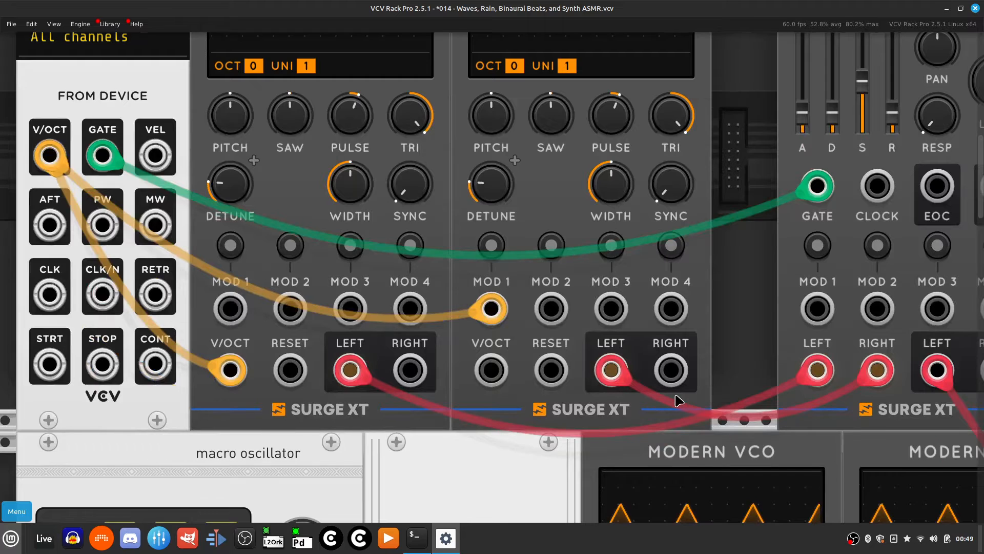
scroll(689, 380, "right", 3)
scroll(568, 402, "right", 5)
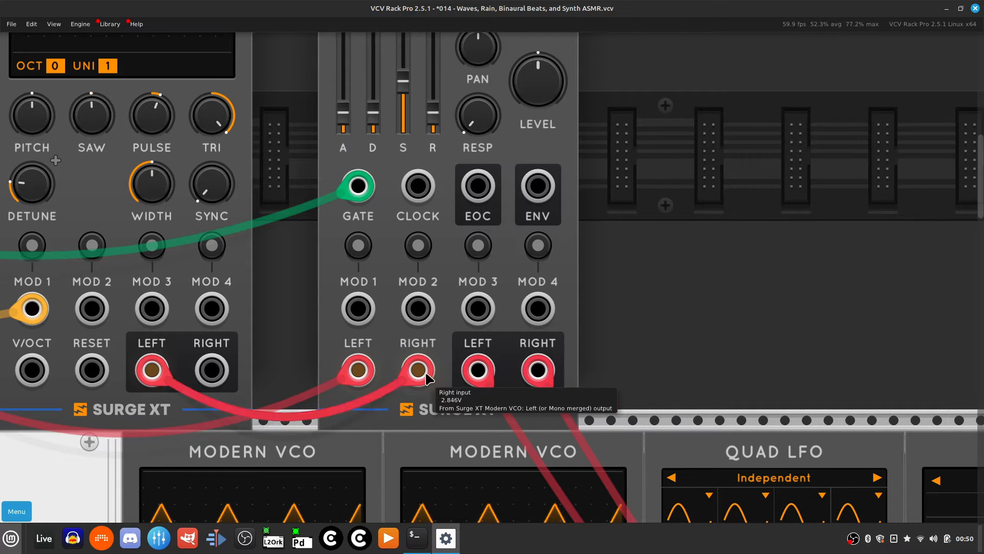
scroll(560, 377, "up", 5)
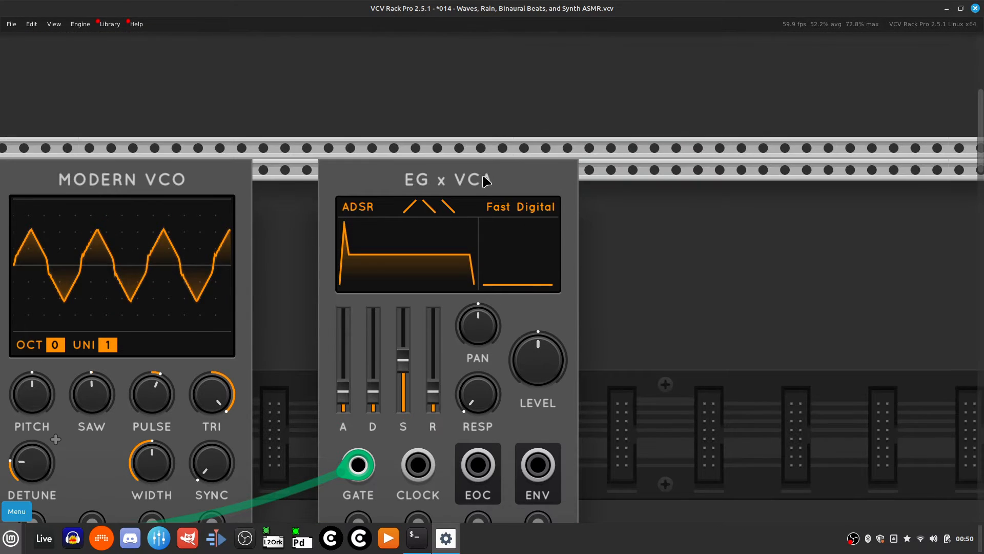
left_click_drag(485, 180, 802, 206)
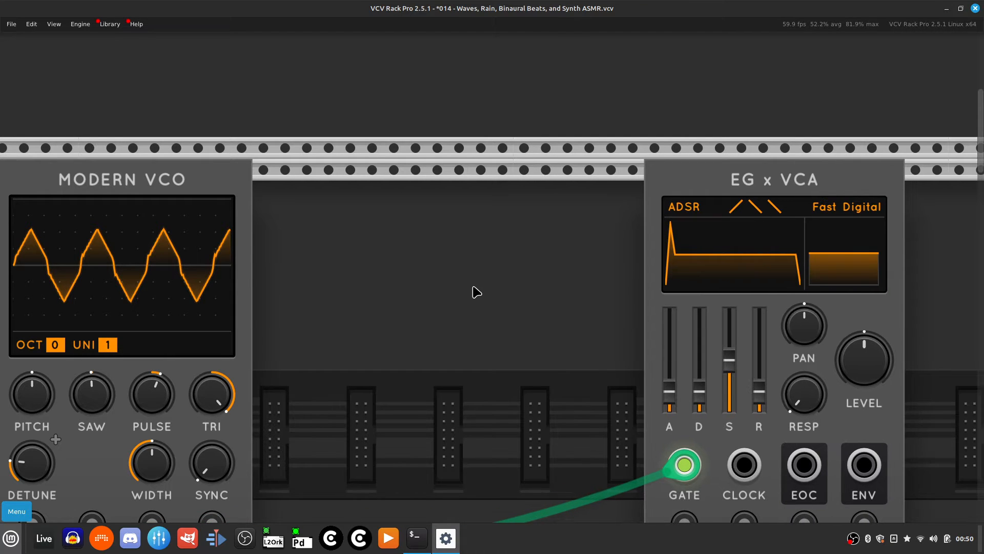
Step: Move the yellow cable on the second Modern VCO from its MOD 1 input to its V/OCT input
key("Left")
key("Down")
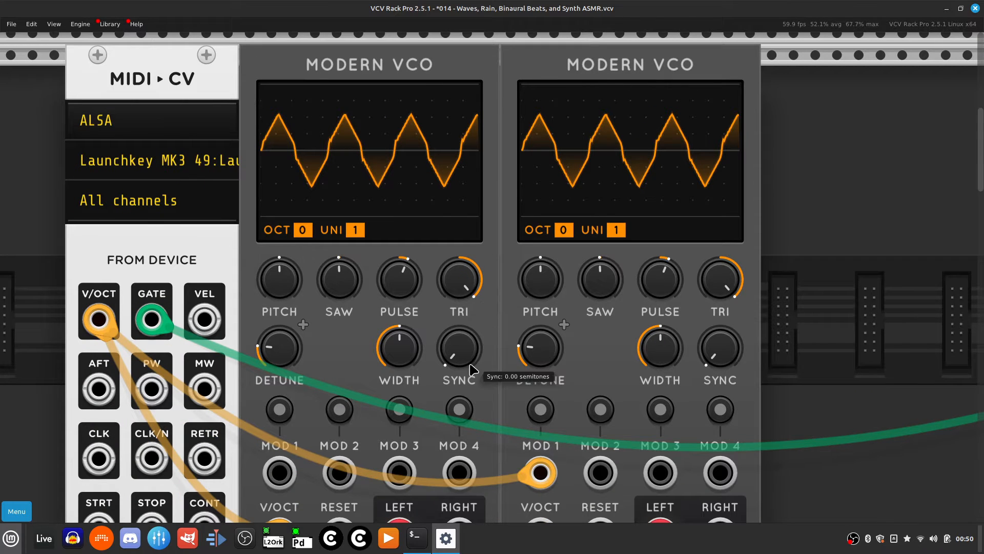
key("Down")
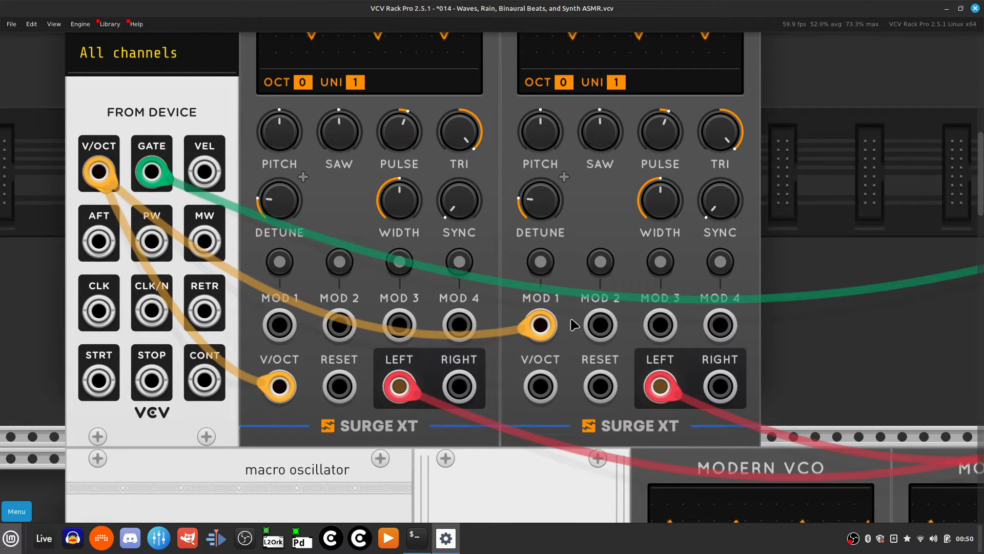
left_click_drag(550, 339, 546, 392)
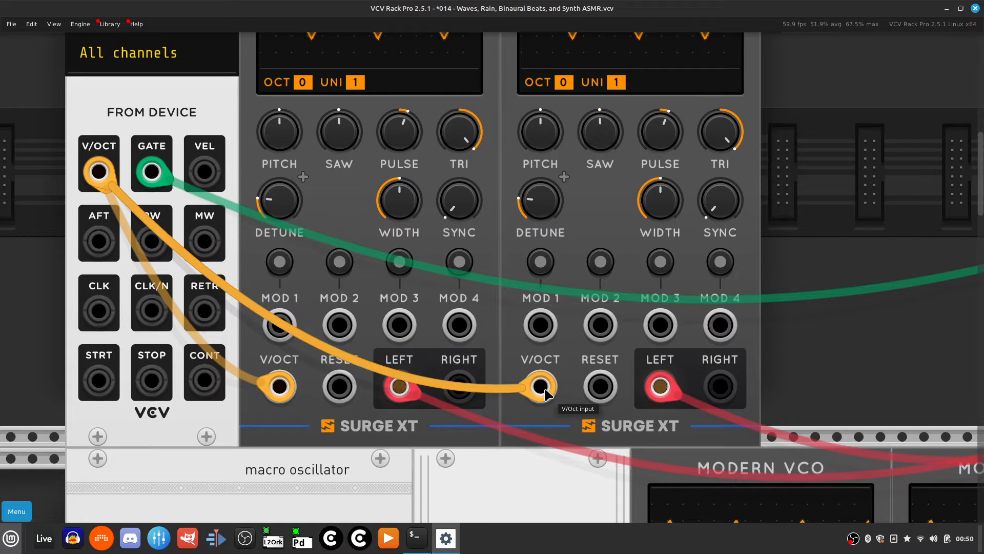
Step: Set the MIDI-CV module's pitch bend range to 7 semitones
key("Up")
key("Right")
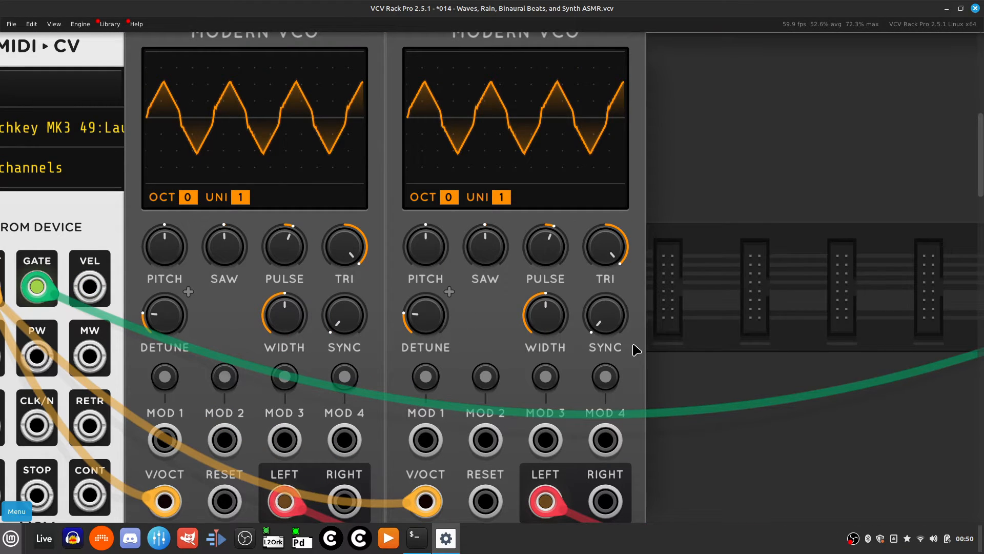
key("Right")
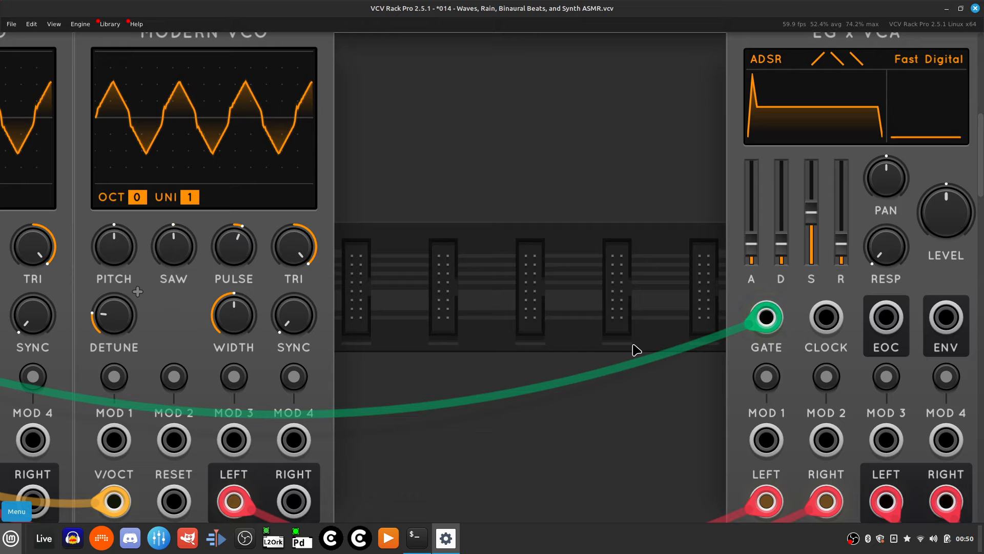
scroll(635, 350, "right", 3)
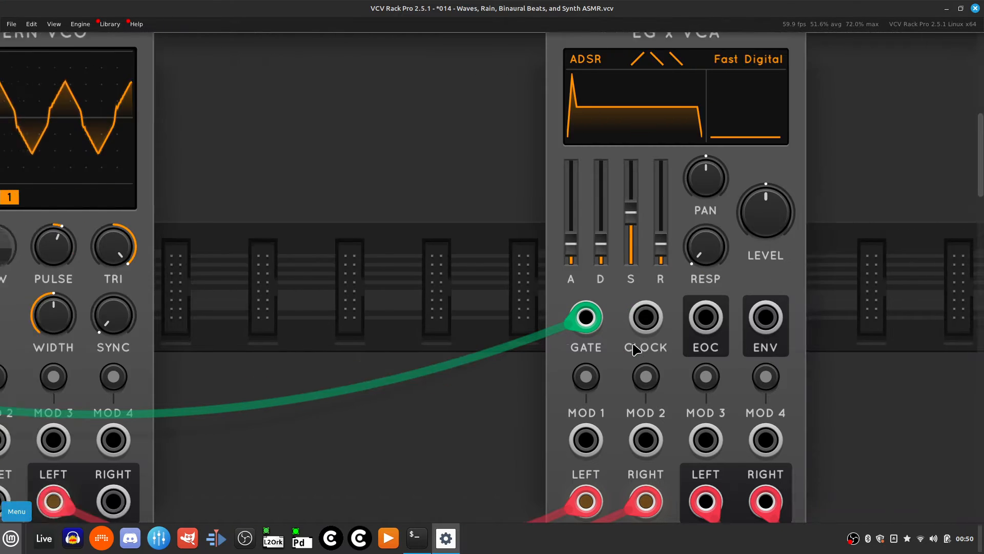
scroll(636, 350, "left", 10)
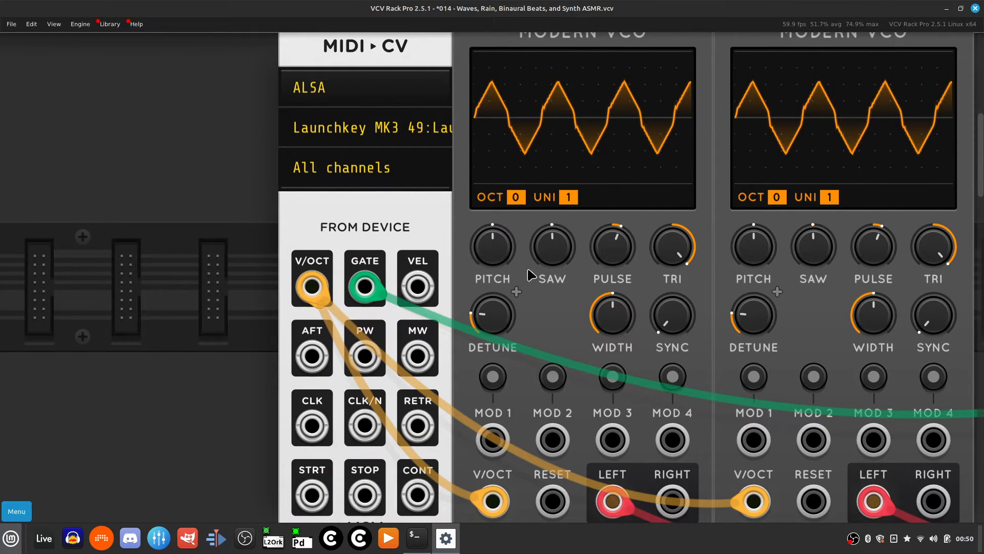
right_click(414, 222)
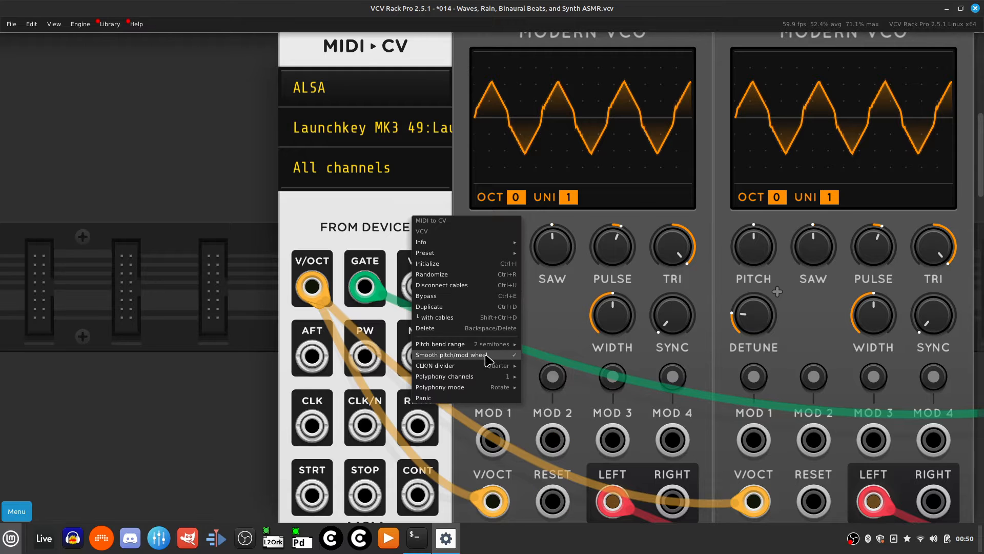
mouse_move(493, 345)
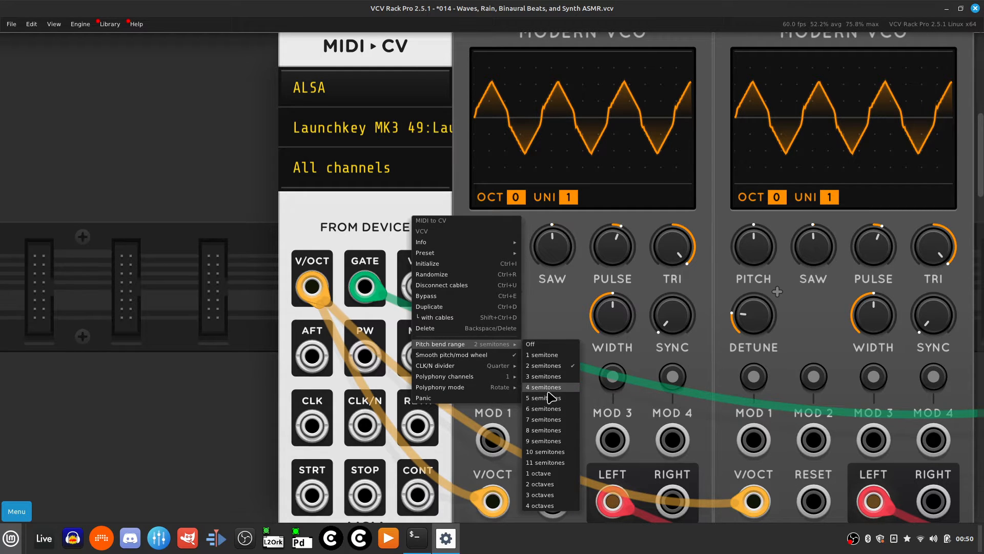
left_click(560, 417)
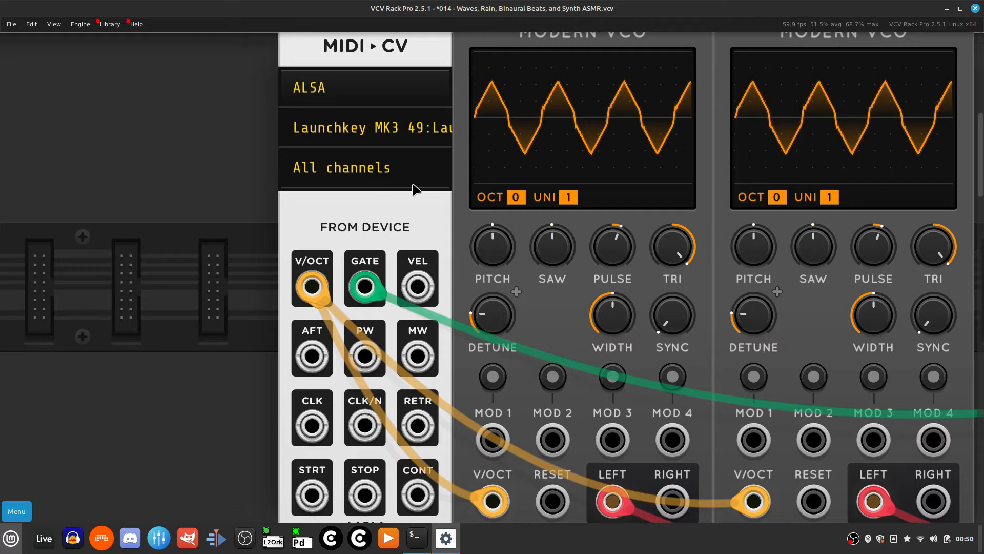
Step: Set the MIDI-CV module's polyphony to 7 channels
scroll(394, 200, "right", 10)
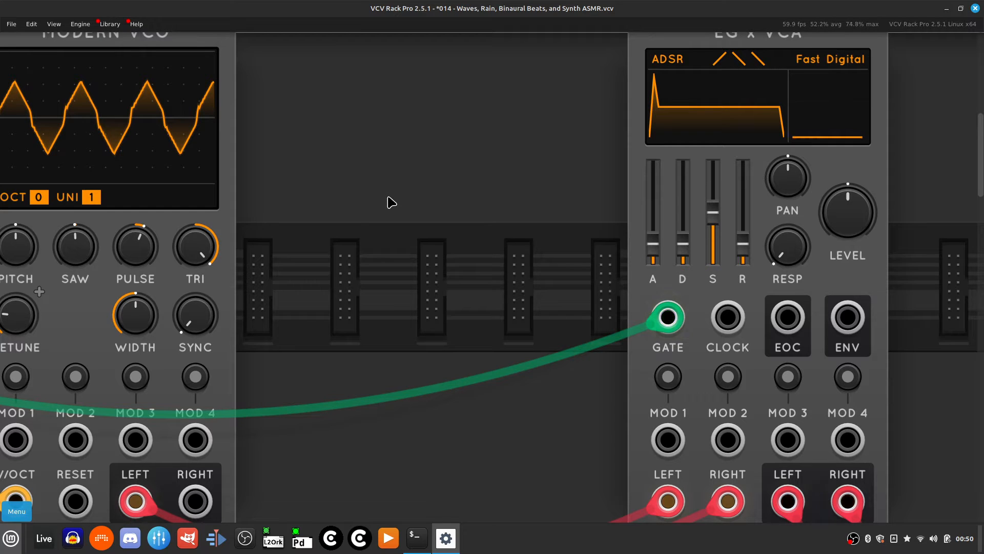
scroll(391, 202, "left", 10)
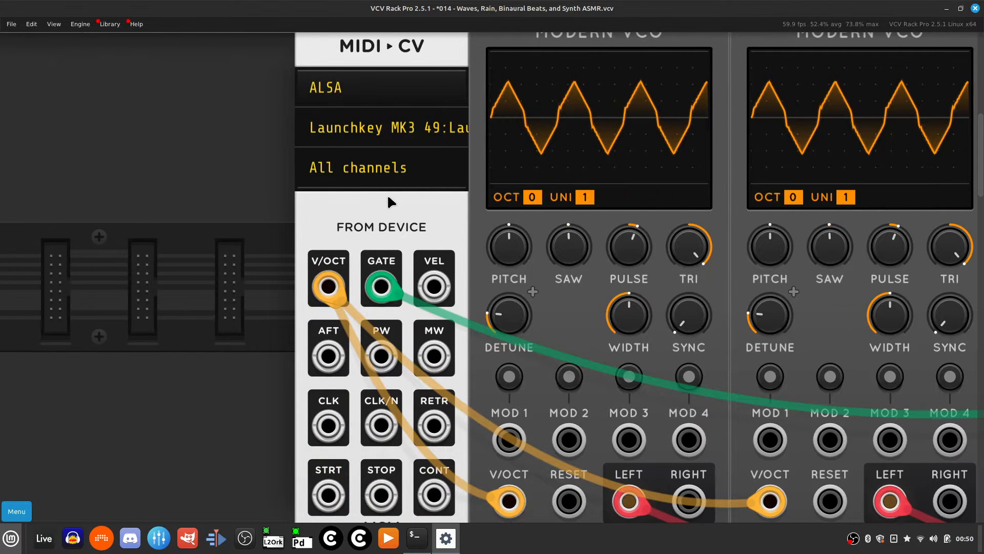
right_click(411, 214)
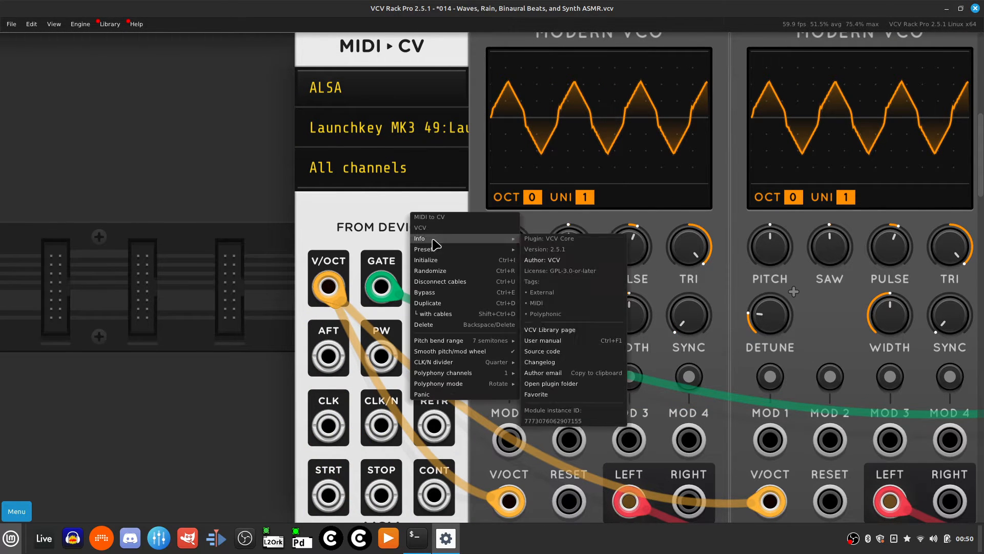
mouse_move(495, 364)
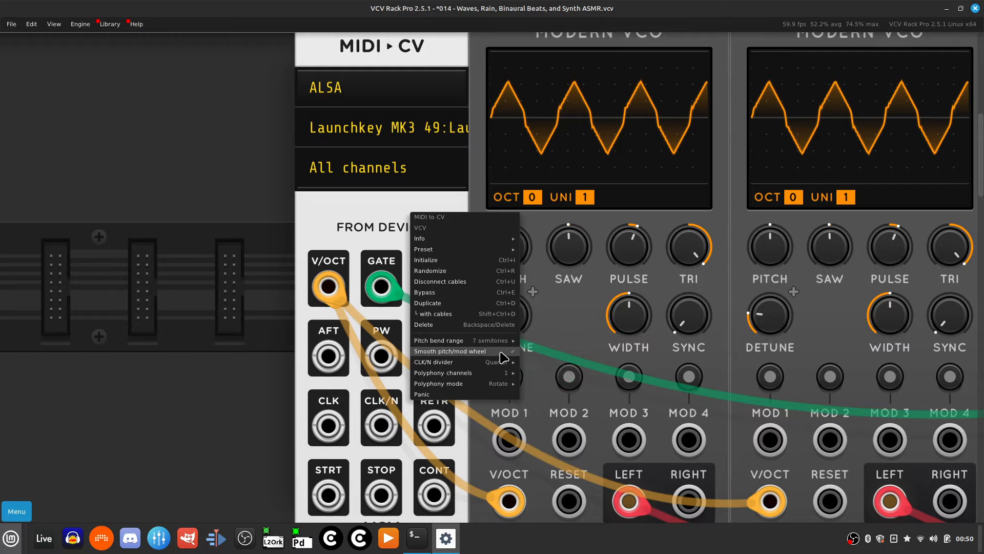
mouse_move(498, 383)
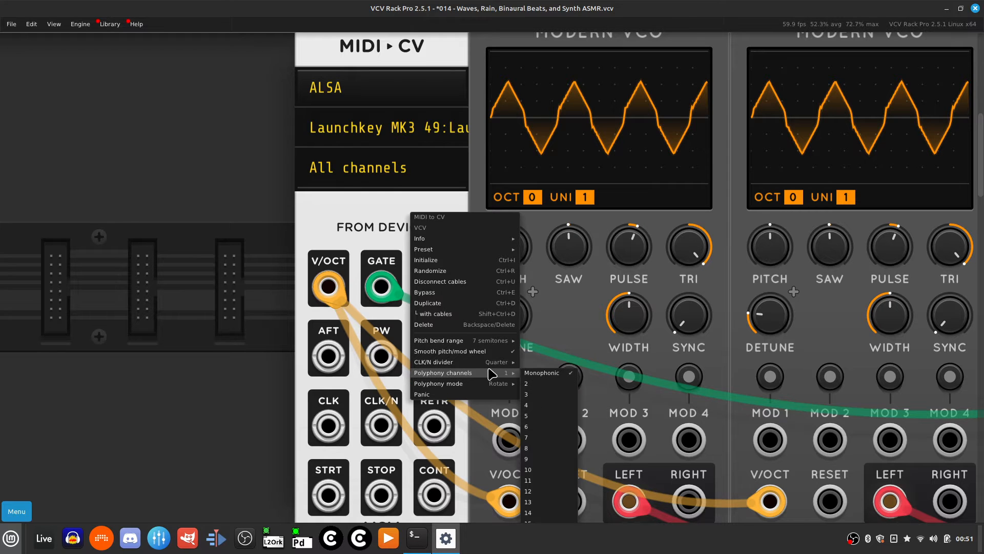
left_click(540, 437)
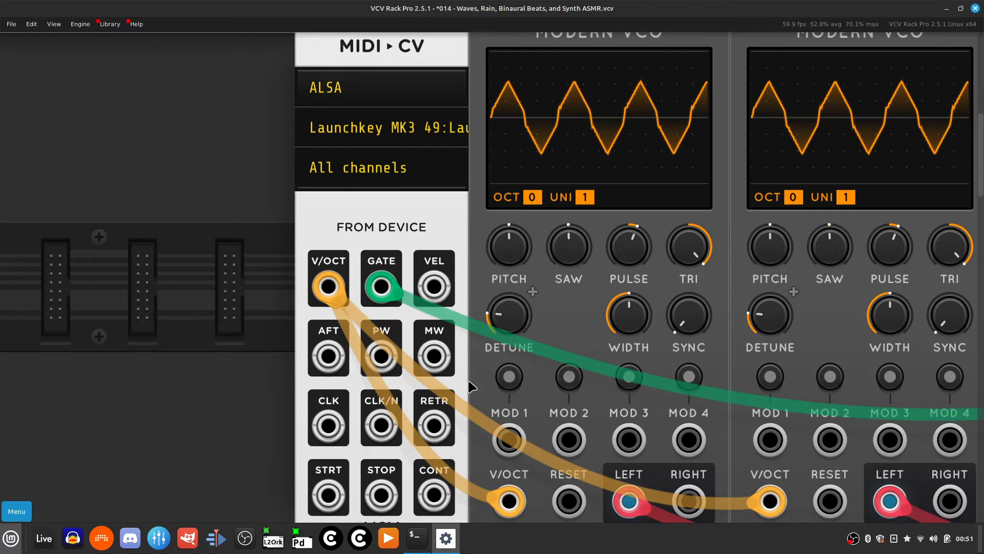
Step: Set the MIDI-CV module's pitch bend range to 1 octave
right_click(423, 205)
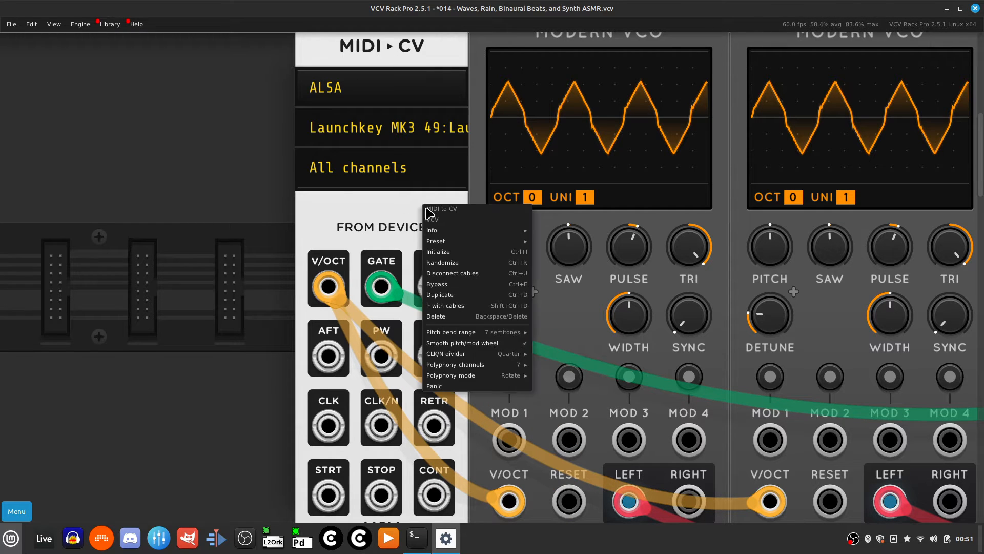
mouse_move(476, 335)
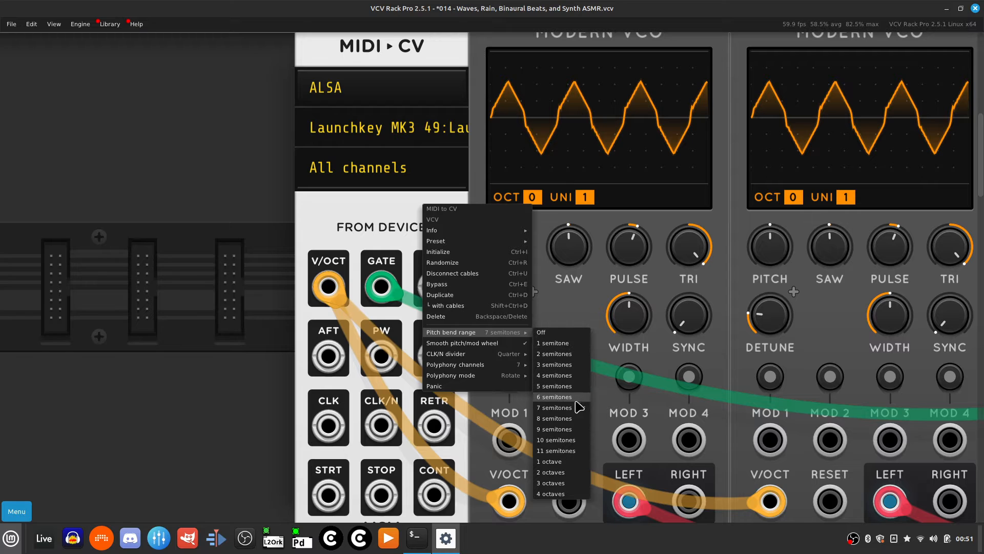
left_click(551, 462)
Step: Search the module library for "vcf" and add the Surge XT Filter in the gap after the second Modern VCO
scroll(557, 444, "right", 10)
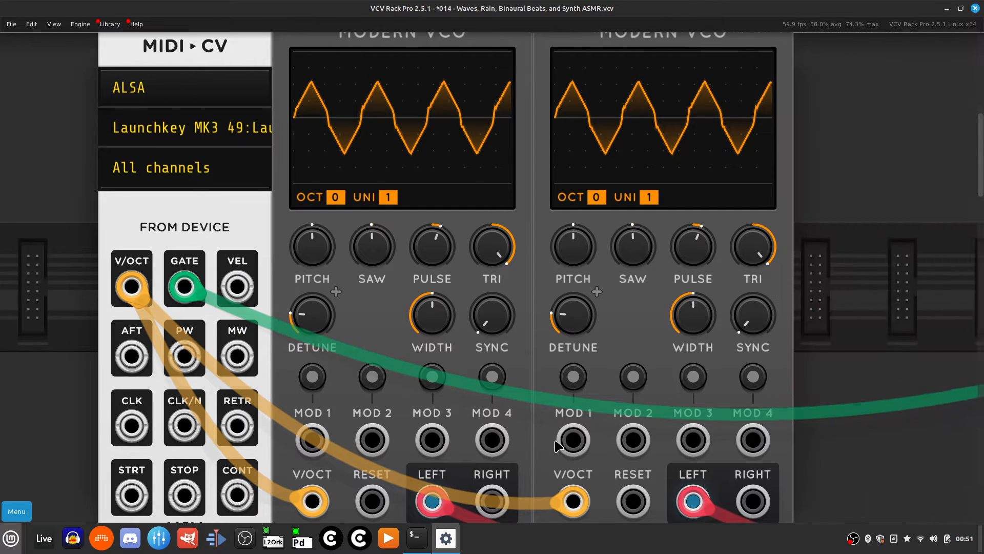
scroll(554, 444, "down", 2)
scroll(547, 444, "up", 4)
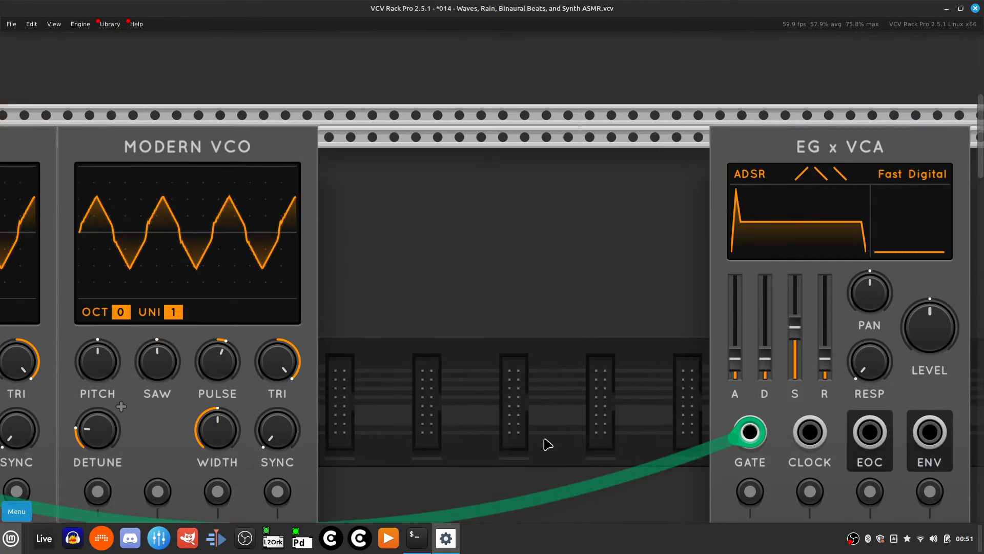
scroll(546, 444, "down", 2)
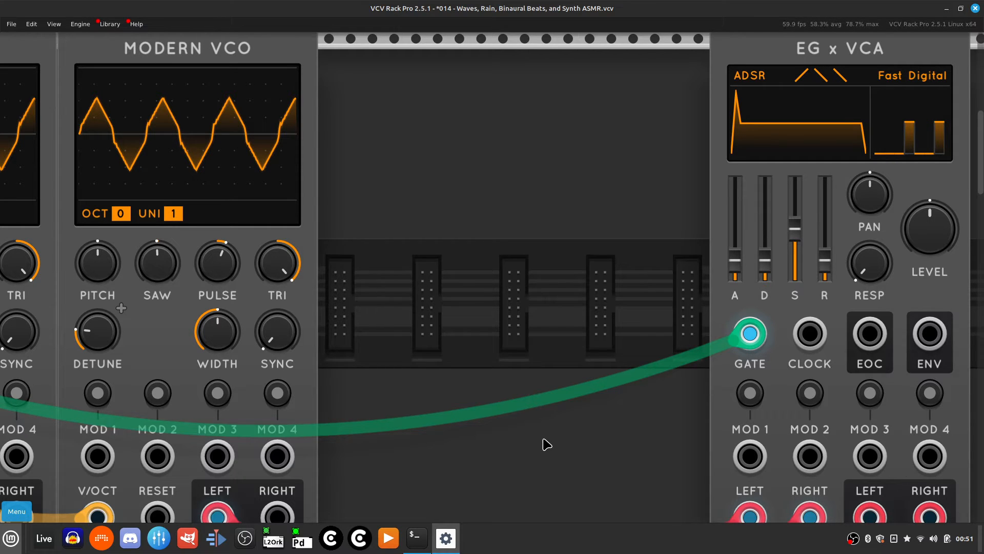
scroll(551, 393, "down", 5)
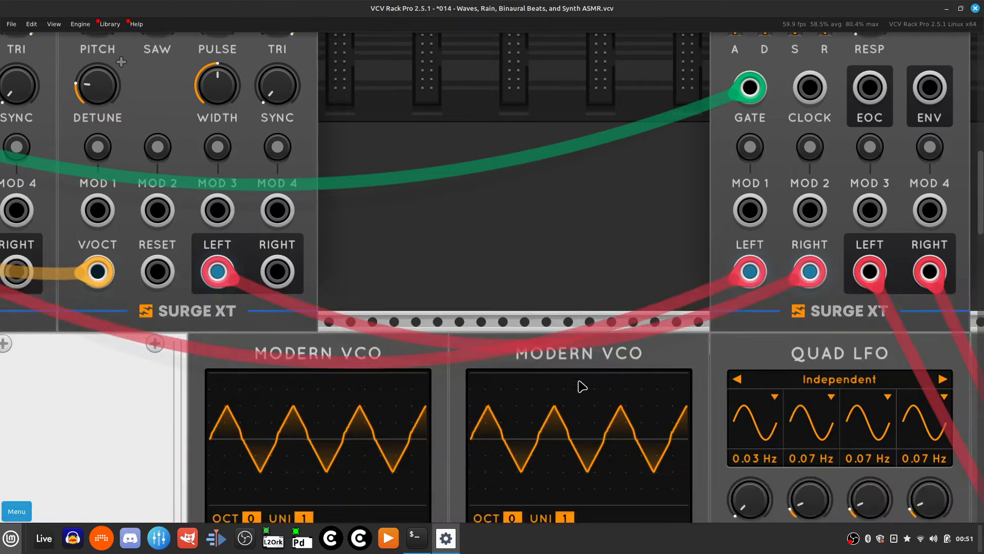
scroll(582, 386, "right", 3)
scroll(510, 279, "up", 2)
scroll(503, 273, "left", 3)
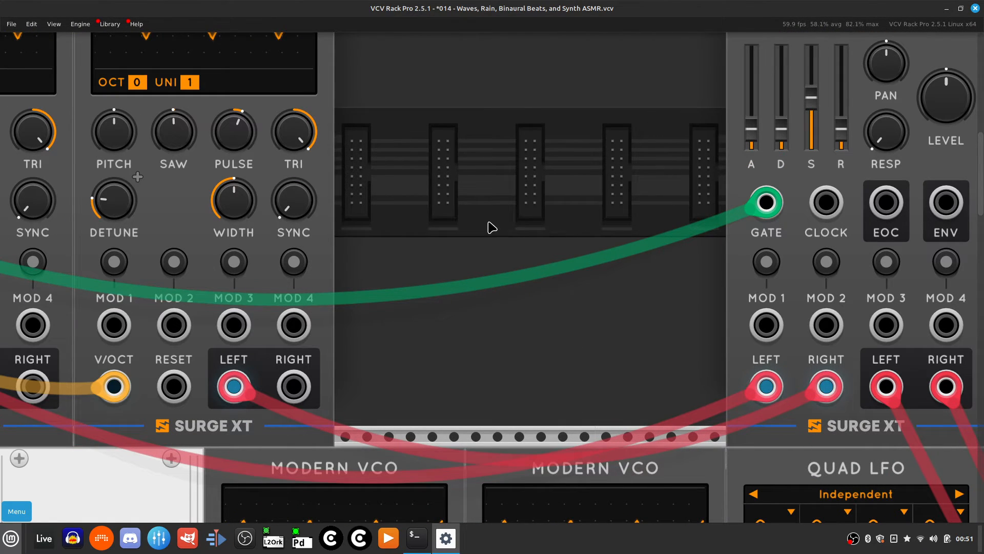
right_click(463, 166)
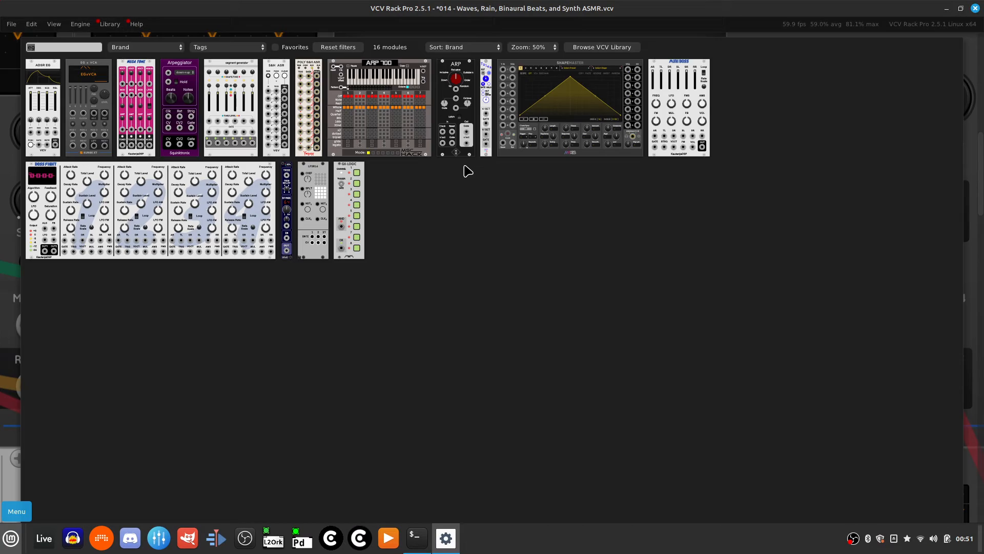
key("BackSpace")
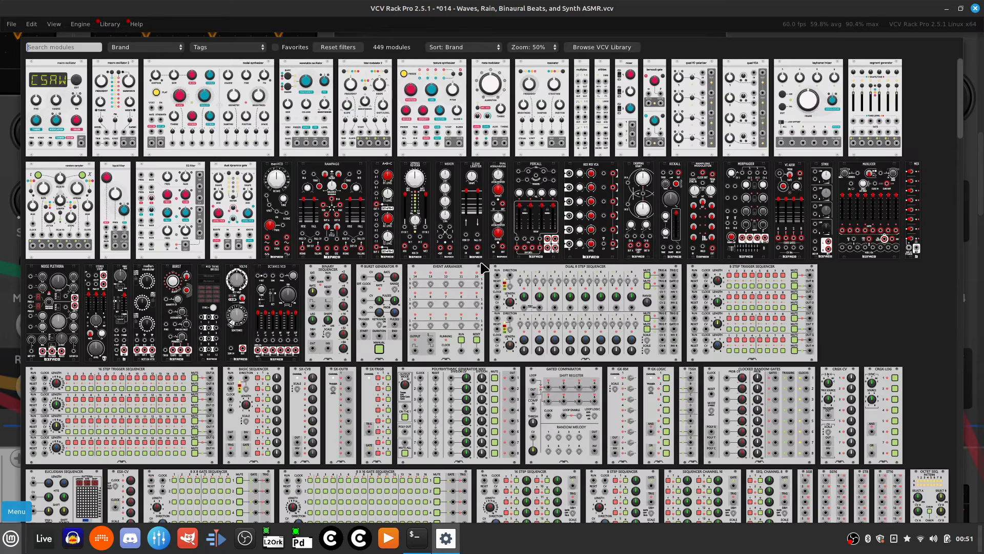
type("vcf")
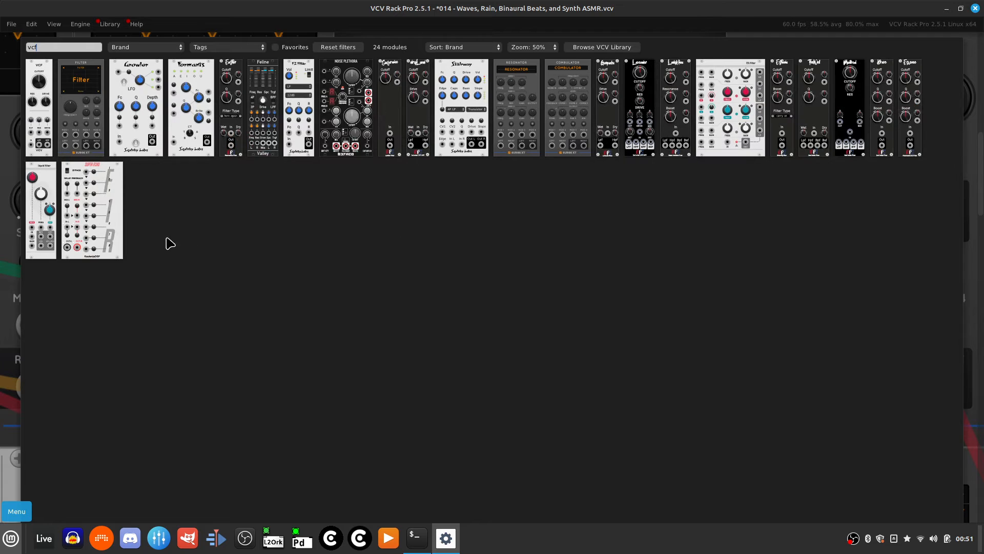
left_click(76, 147)
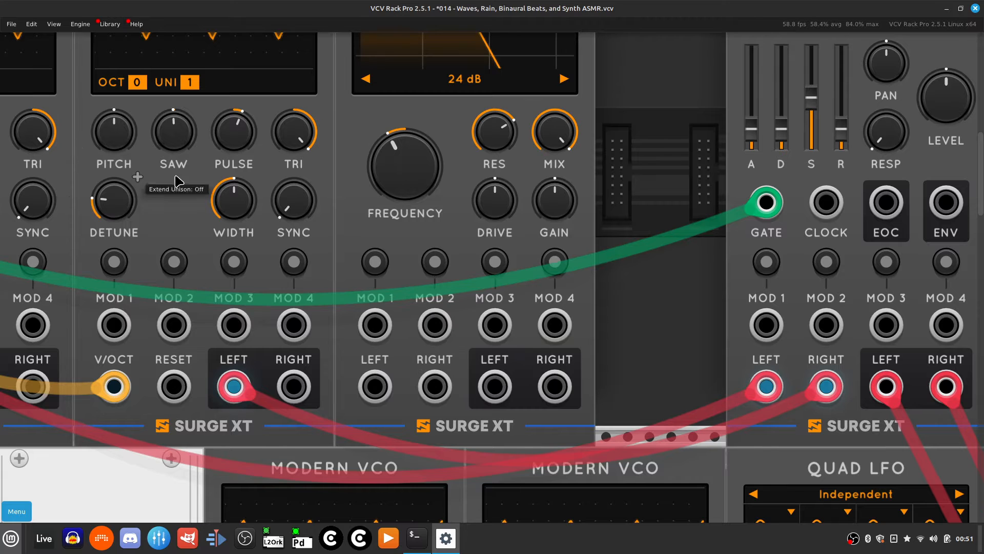
Step: Move the EG x VCA farther right and place the Filter directly against its left side, leaving a gap after the second Modern VCO
key("Up")
key("Right")
left_click_drag(417, 190, 593, 200)
left_click_drag(725, 218, 853, 216)
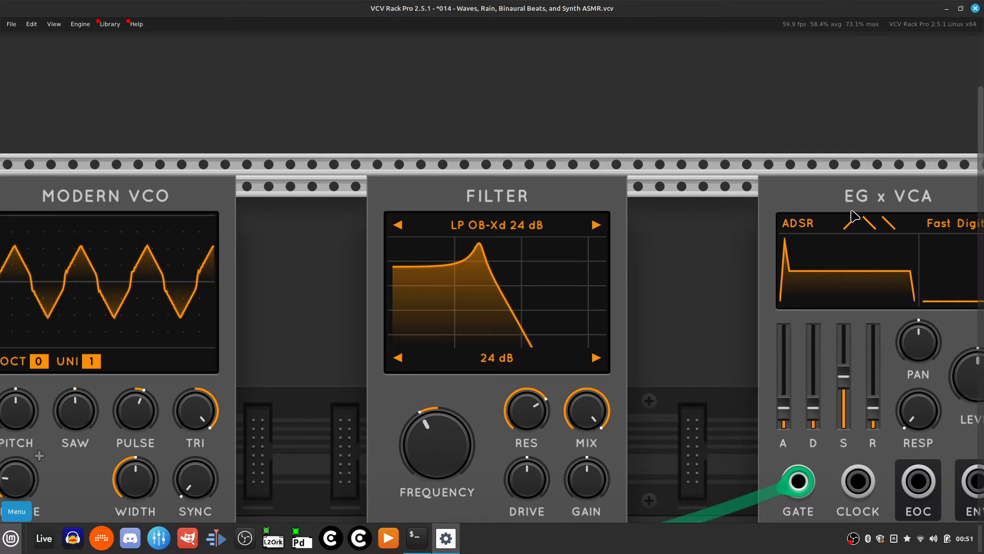
left_click_drag(546, 198, 731, 202)
scroll(543, 261, "down", 3)
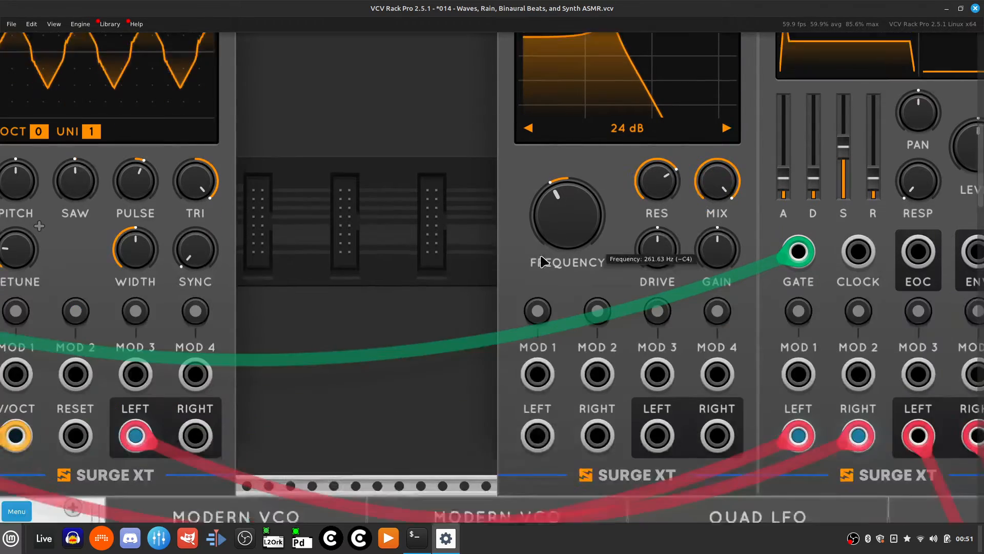
Step: Move the two red oscillator cables from the EG x VCA's LEFT and RIGHT inputs to the Filter's LEFT and RIGHT inputs
key("Down")
key("Left")
key("Right")
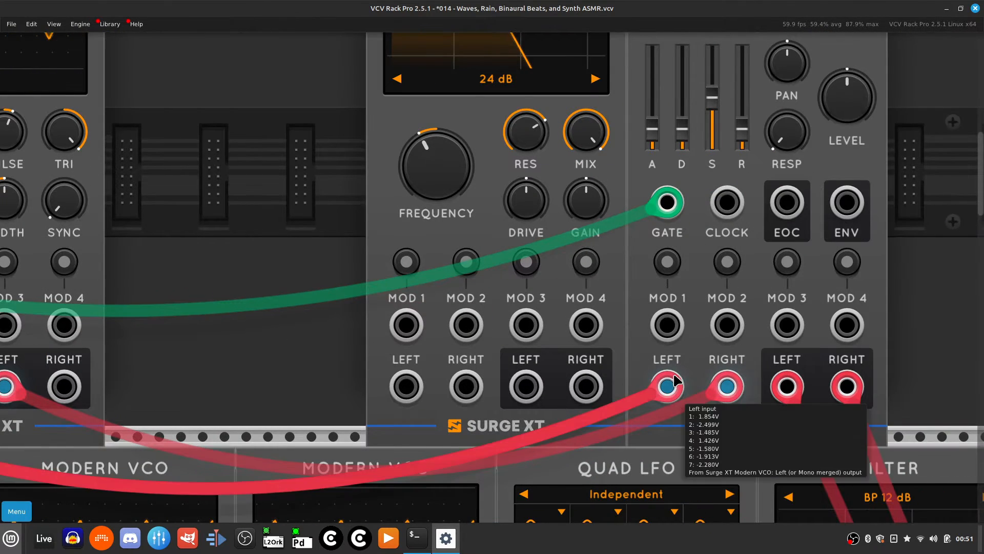
left_click_drag(667, 387, 406, 387)
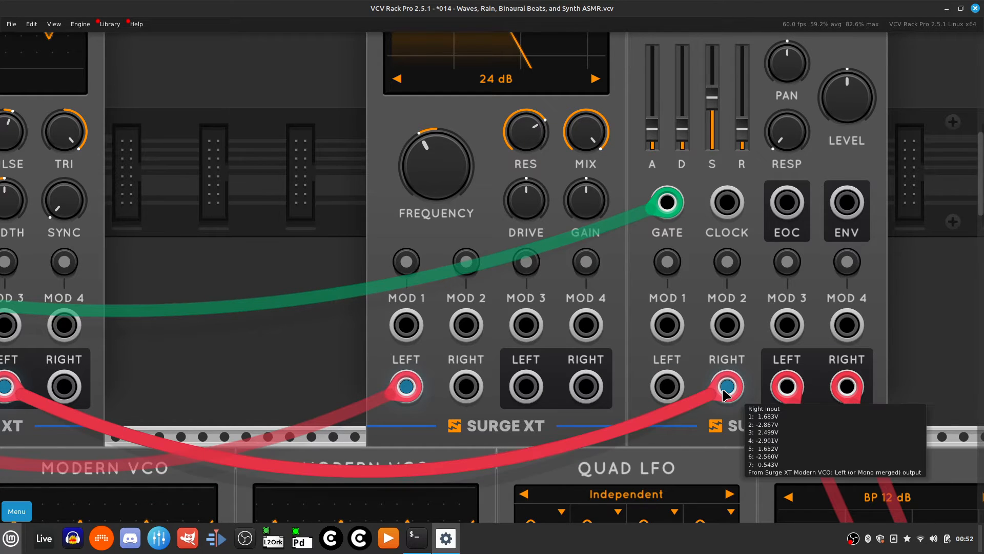
left_click_drag(726, 387, 466, 388)
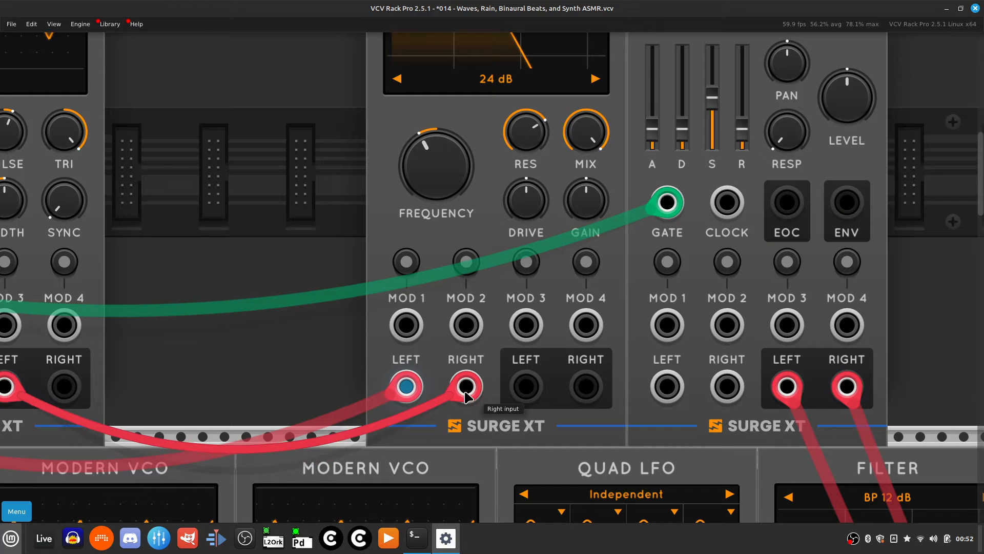
Step: Connect the Filter's LEFT and RIGHT outputs to the EG x VCA's LEFT and RIGHT inputs with red cables
right_click(526, 392)
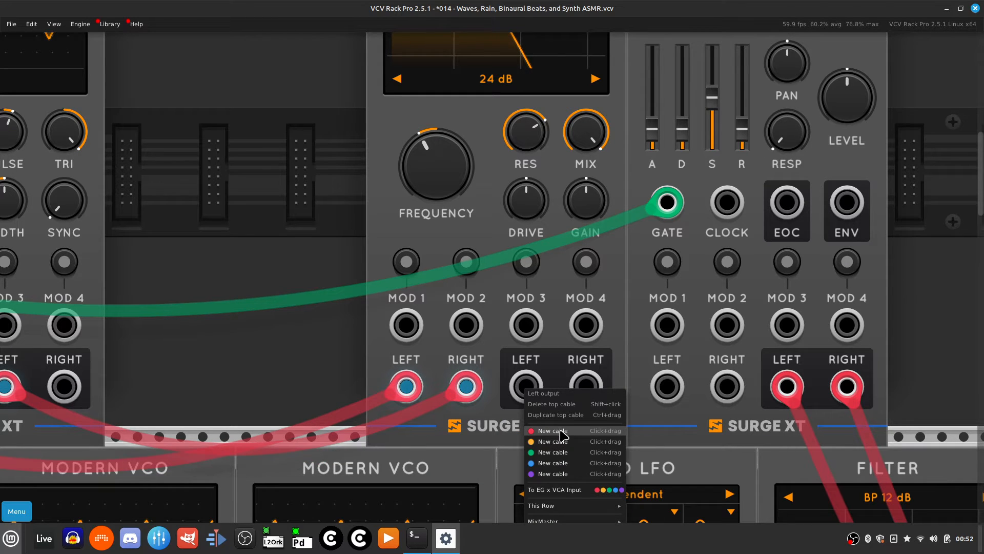
left_click_drag(563, 435, 669, 387)
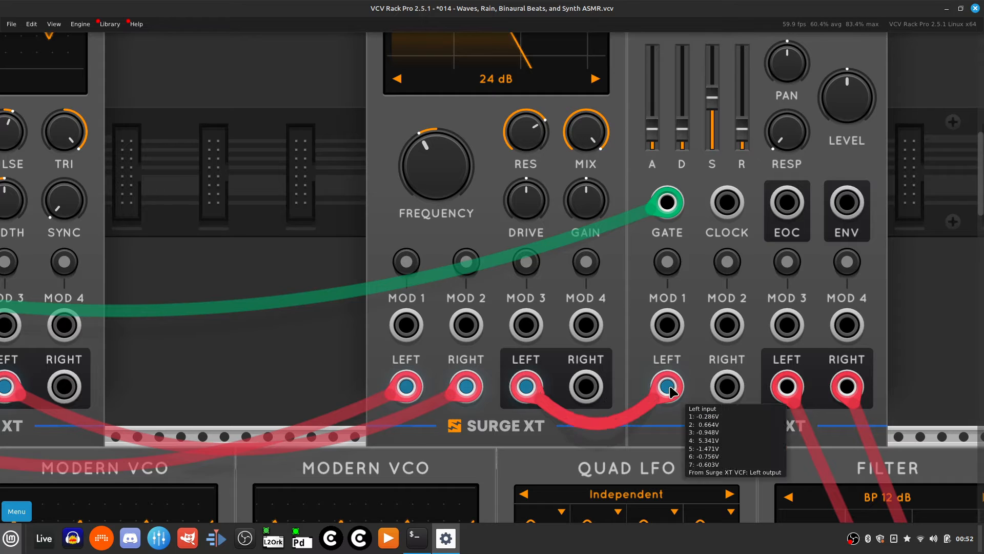
right_click(592, 392)
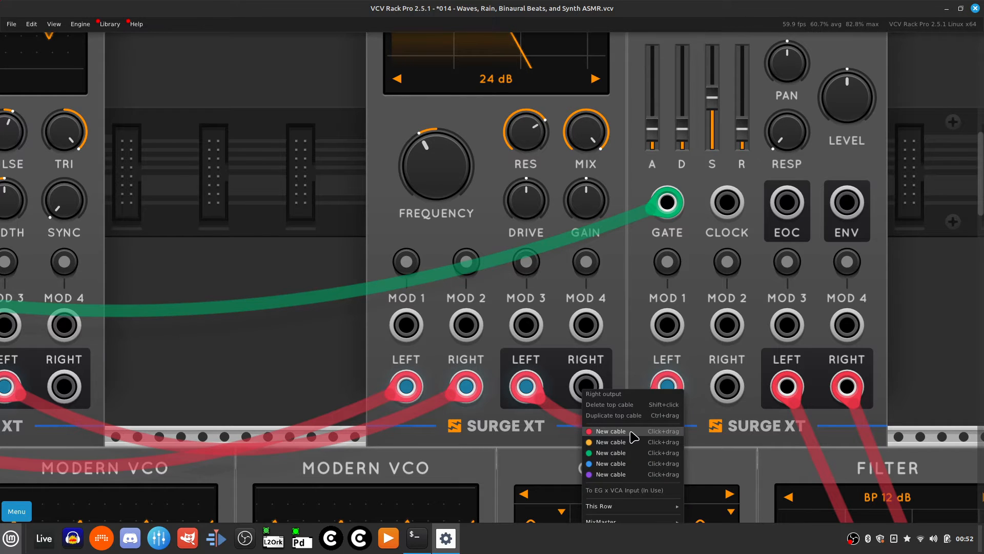
left_click_drag(637, 432, 729, 387)
Step: Change the Filter's type to BP 12 dB with the Standard variant
key("Up")
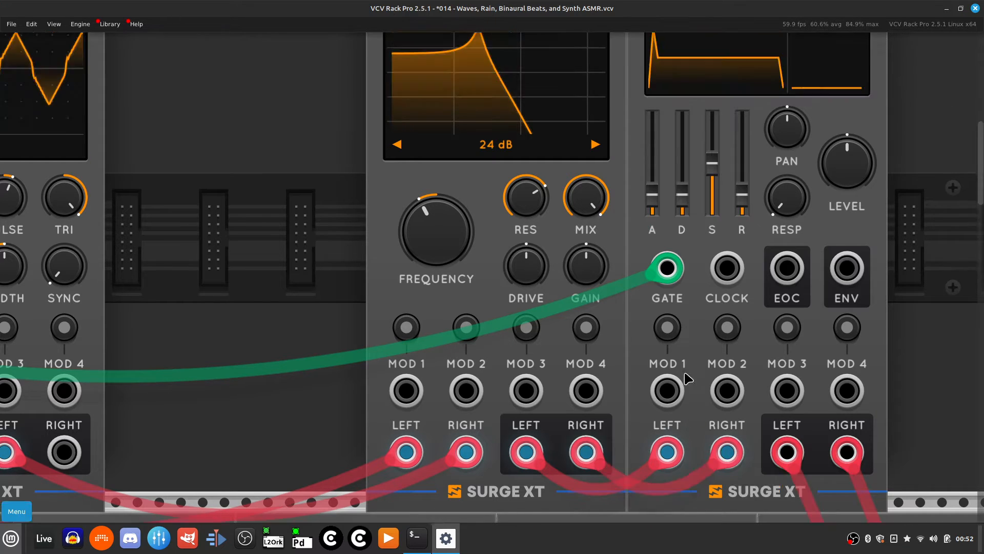
key("Left")
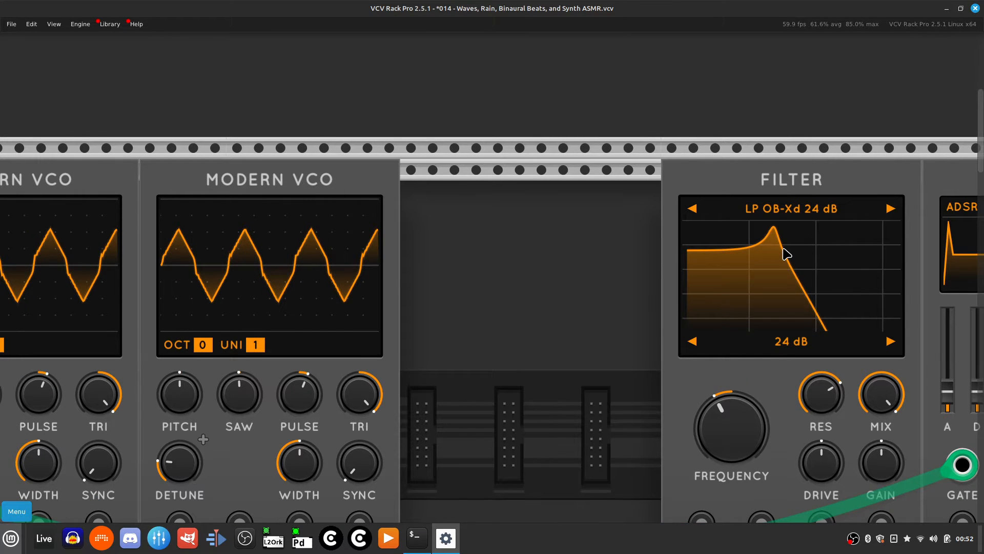
key("Right")
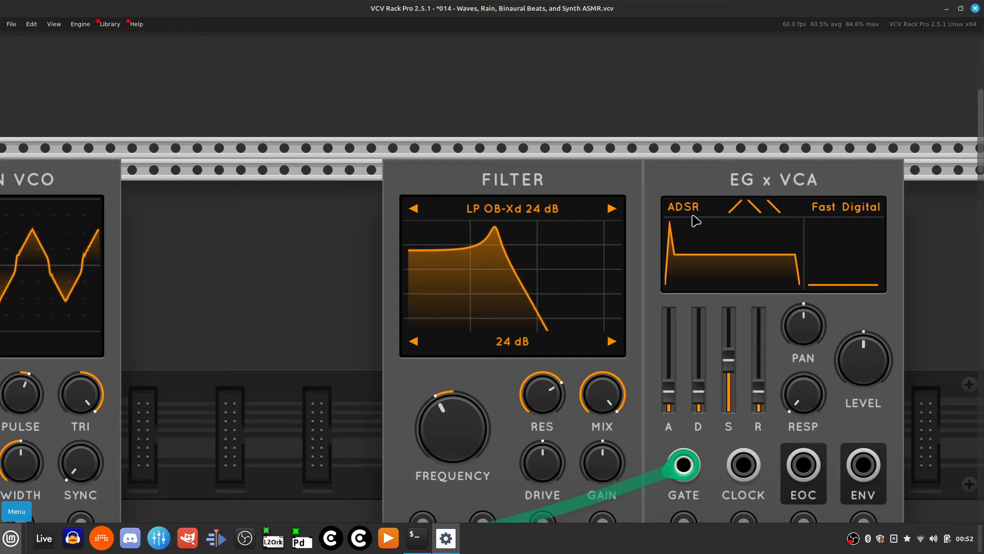
left_click(611, 209)
left_click(612, 209)
left_click(611, 209)
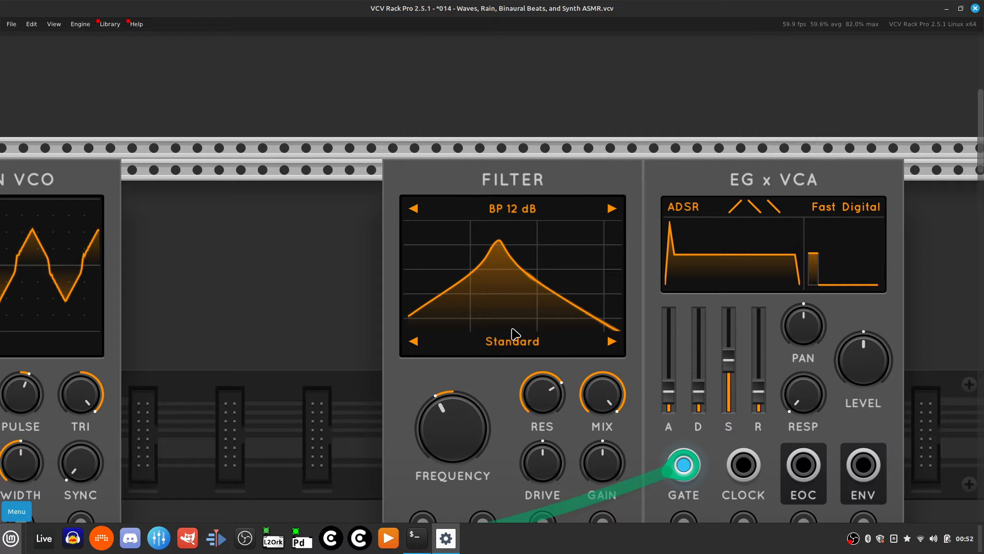
Step: Fine-tune the Filter's cutoff frequency to a slightly lower setting
scroll(515, 334, "left", 5)
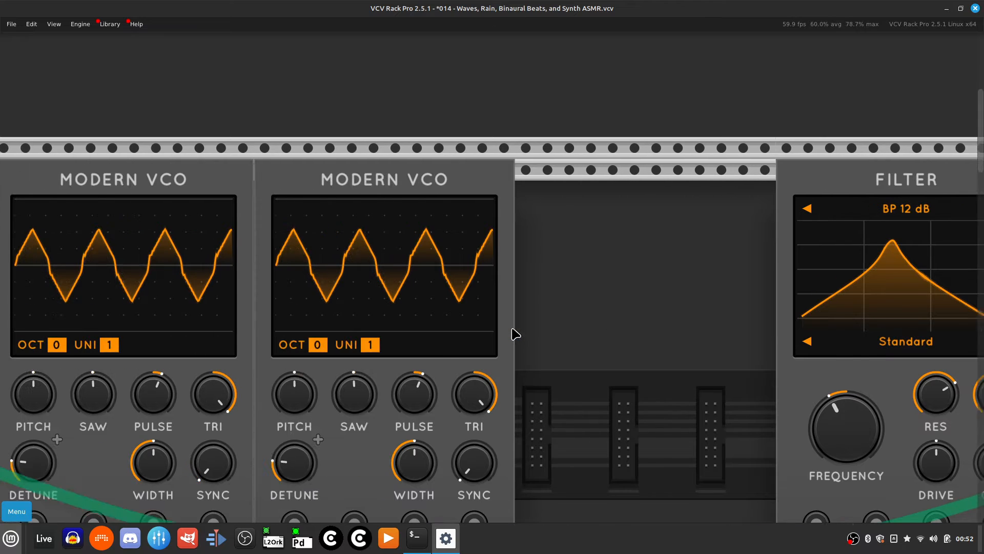
scroll(515, 334, "down", 2)
scroll(515, 334, "left", 1)
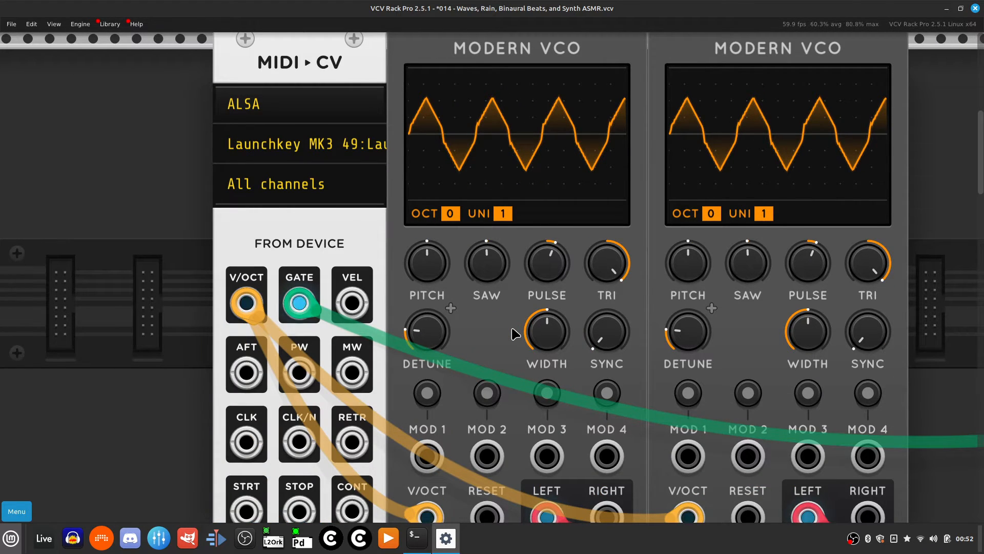
scroll(514, 334, "right", 10)
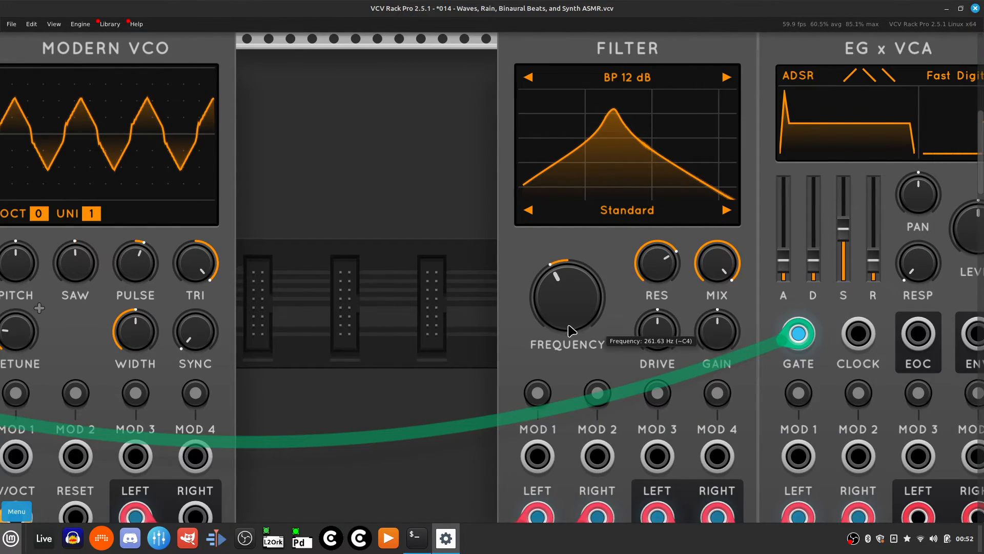
mouse_move(568, 297)
left_mouse_down()
mouse_move(568, 264)
mouse_move(567, 290)
left_mouse_up()
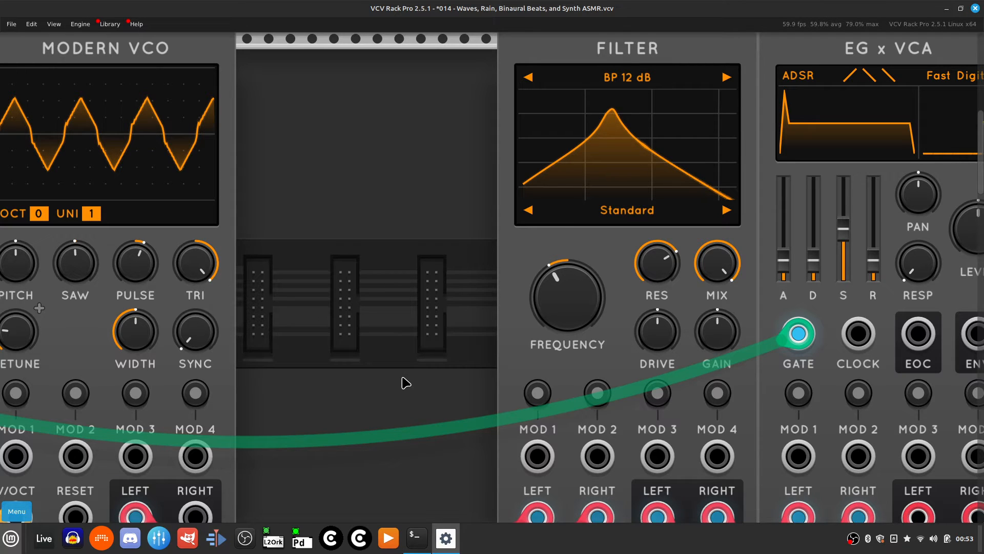
Step: Connect the MIDI-CV's MW output to the Filter's MOD 1 input with a yellow cable
scroll(406, 383, "down", 5)
scroll(406, 383, "up", 6)
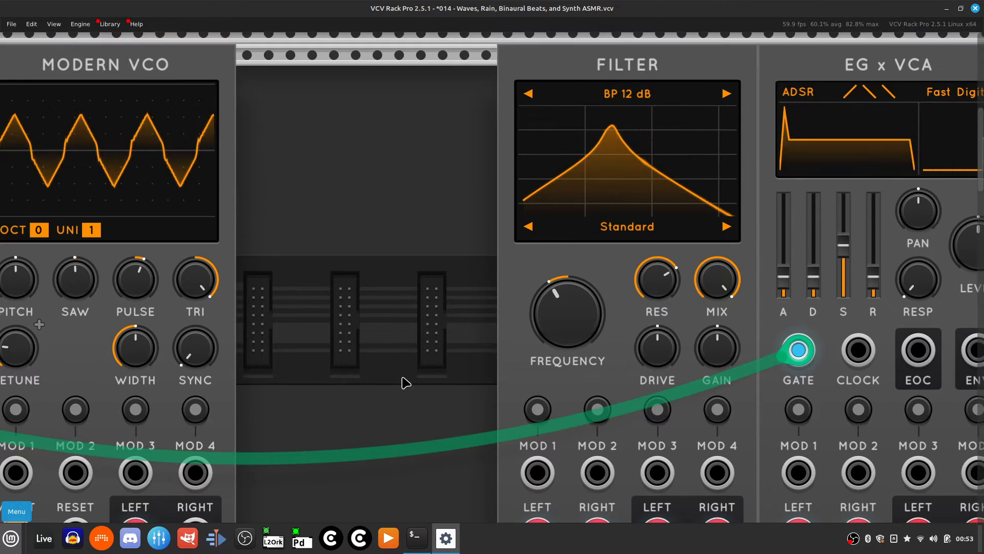
scroll(406, 383, "down", 1)
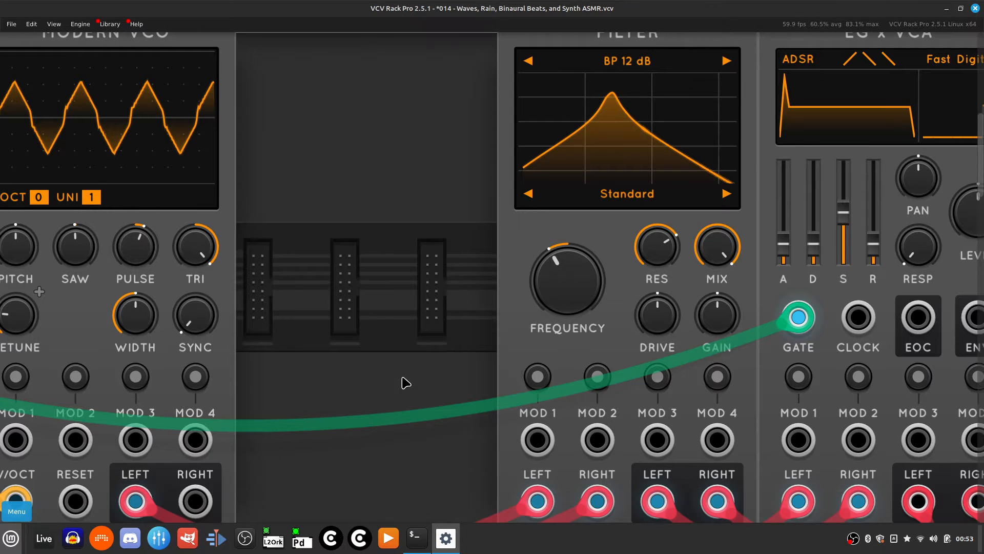
right_click(538, 450)
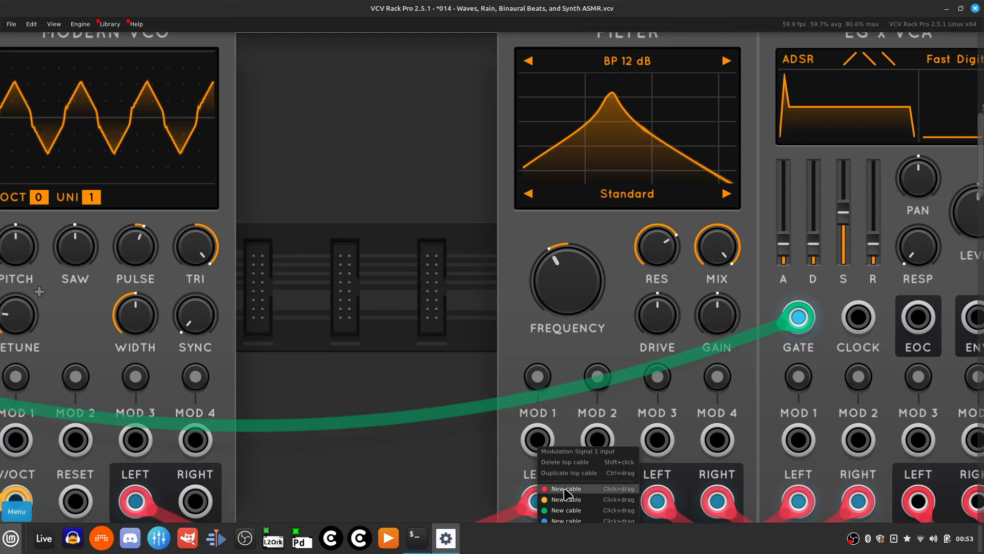
left_click_drag(569, 500, 334, 357)
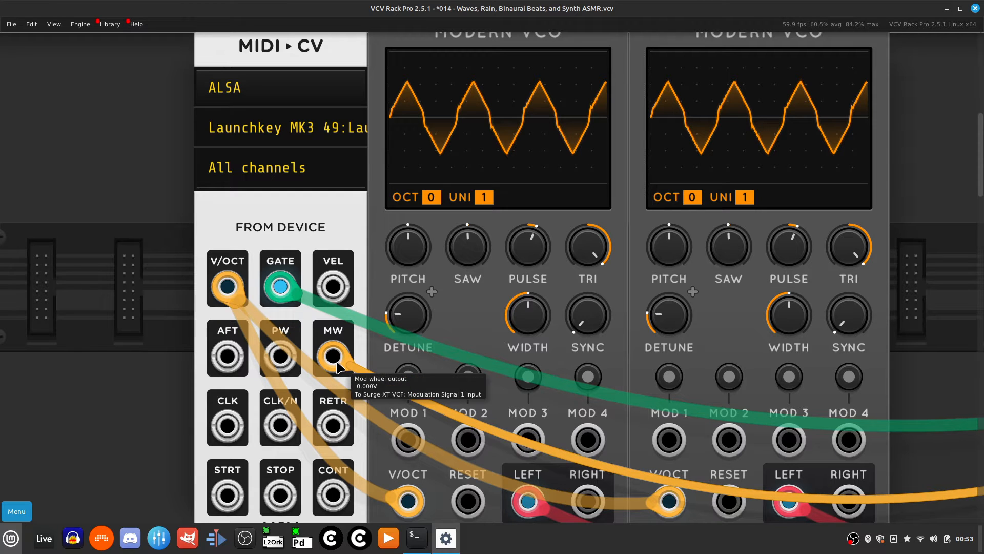
Step: Assign the Filter's MOD 1 to its frequency with a modulation depth of 0.144 Oct/V
scroll(467, 380, "right", 10)
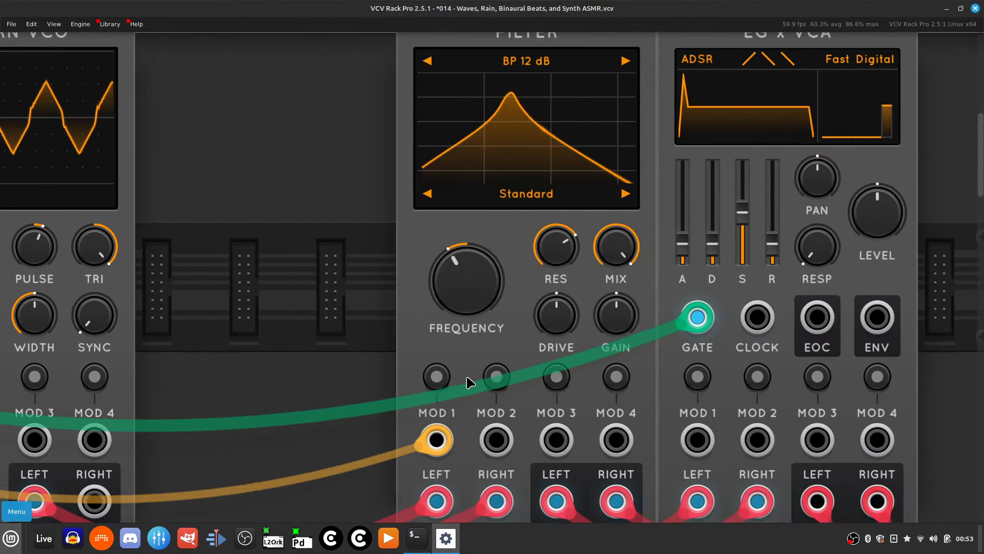
scroll(467, 380, "right", 1)
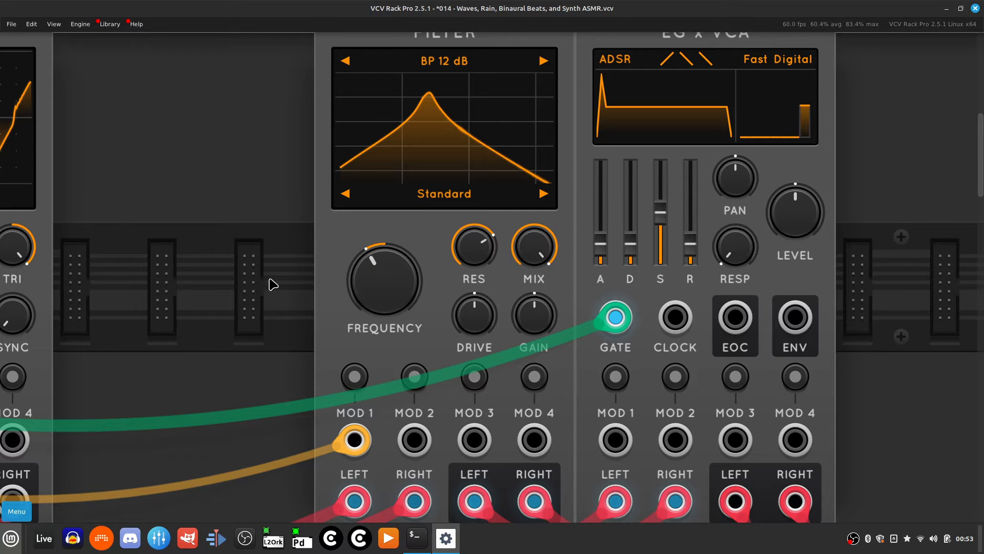
mouse_move(357, 300)
left_click(355, 378)
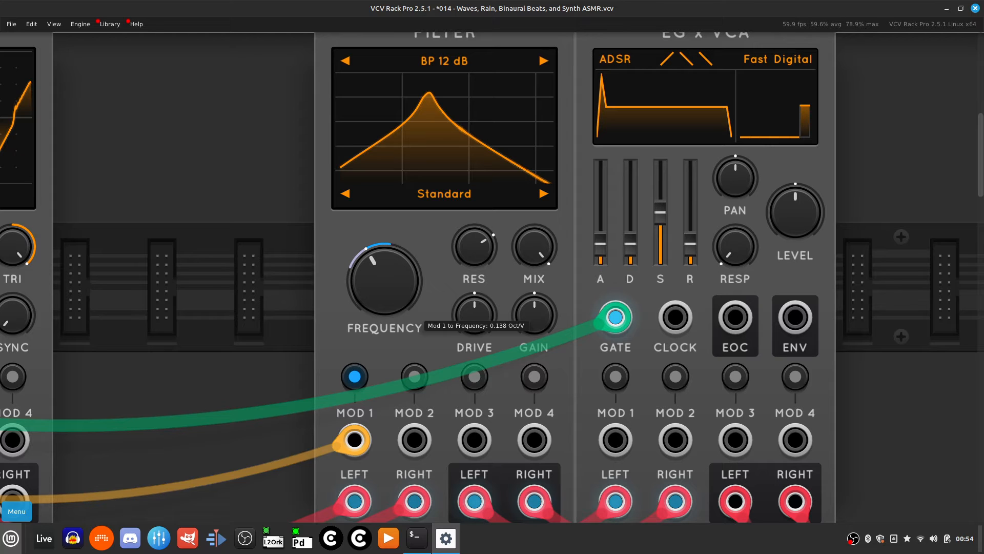
left_click_drag(385, 281, 385, 277)
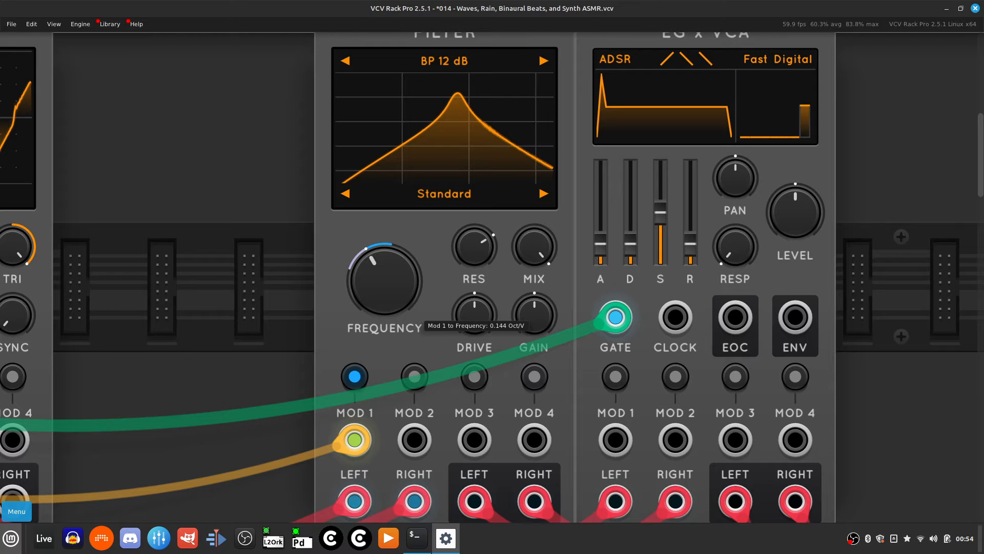
Step: Nudge the Filter's cutoff frequency slightly higher
mouse_move(384, 278)
left_mouse_down()
mouse_move(384, 264)
mouse_move(384, 273)
left_mouse_up()
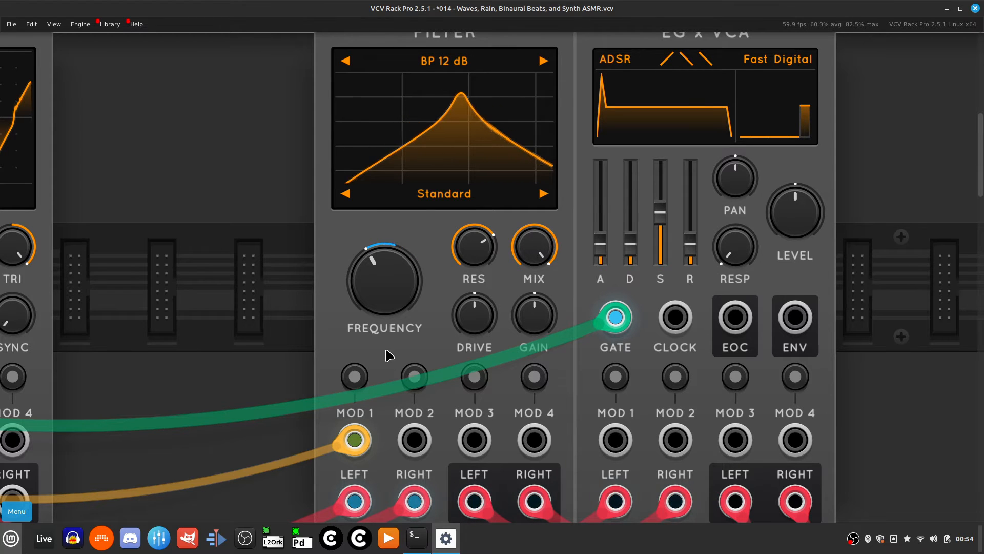
Step: Assign MixMaster's track 16 to group 4
scroll(389, 355, "down", 20)
scroll(389, 356, "down", 20)
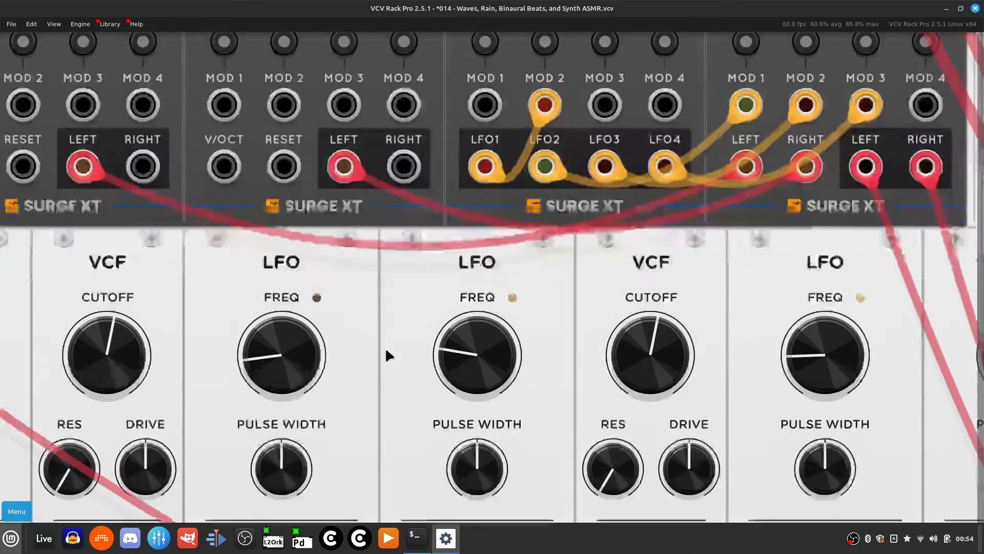
scroll(390, 355, "down", 10)
scroll(390, 356, "right", 20)
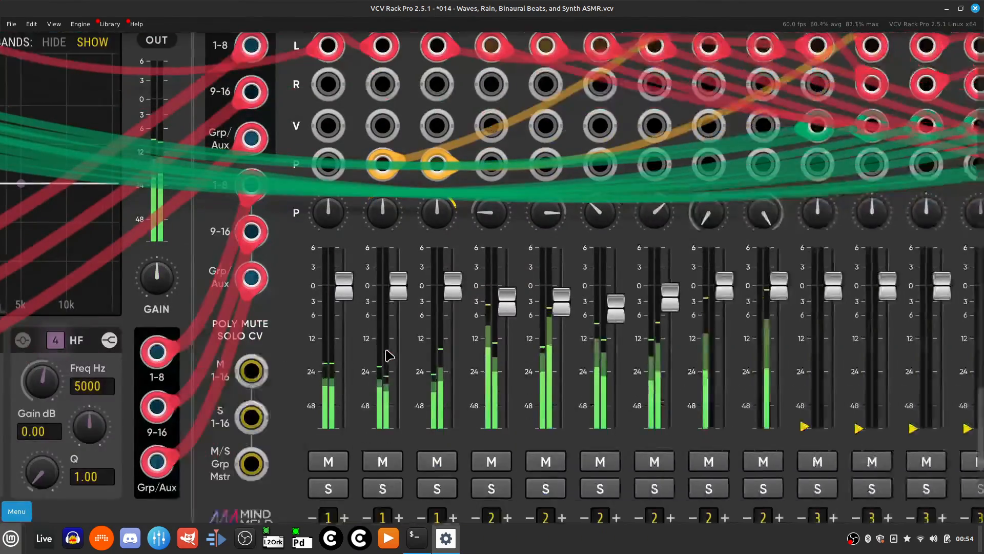
scroll(389, 356, "right", 20)
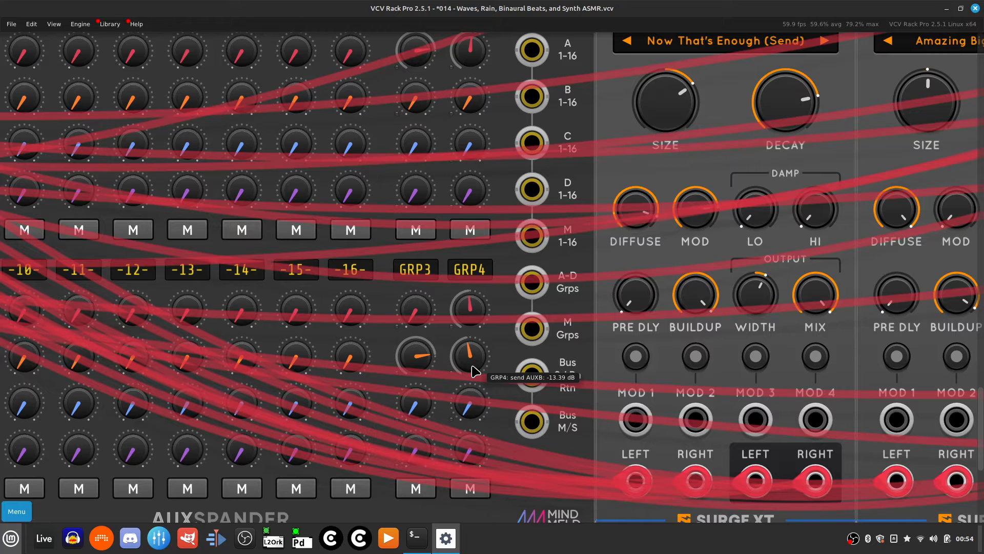
scroll(475, 370, "left", 20)
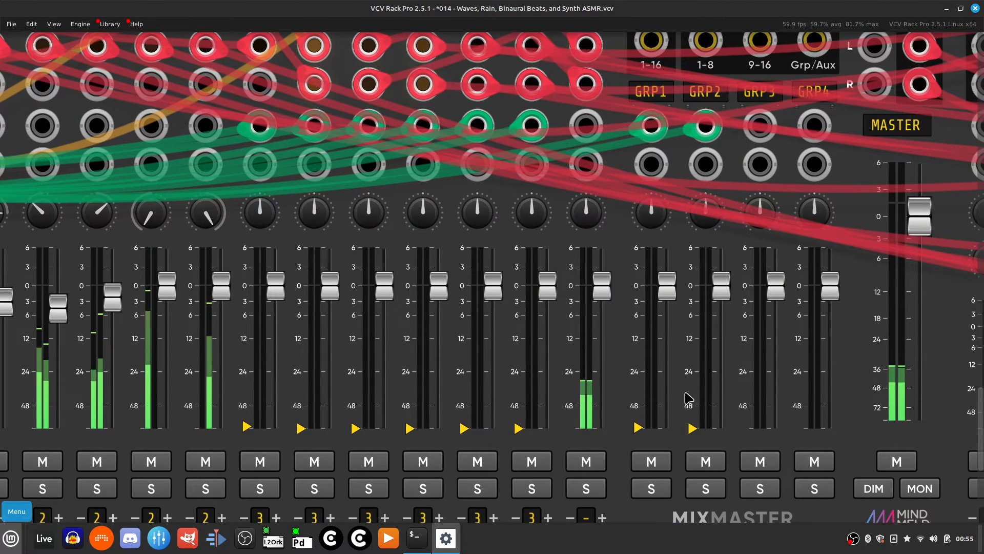
left_click(603, 517)
left_click(602, 517)
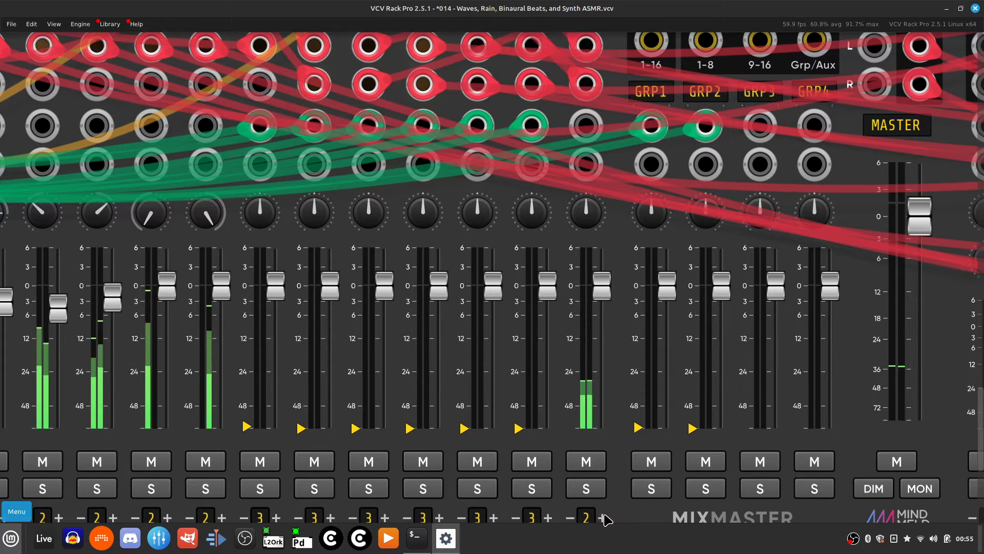
left_click(603, 517)
left_click(603, 517)
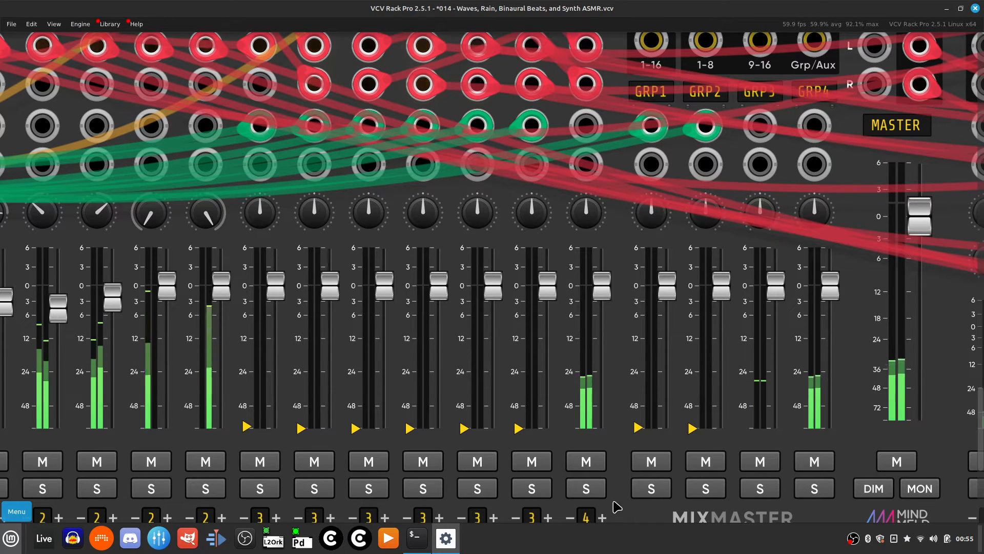
Step: Switch EQMaster to track 16
scroll(656, 435, "right", 15)
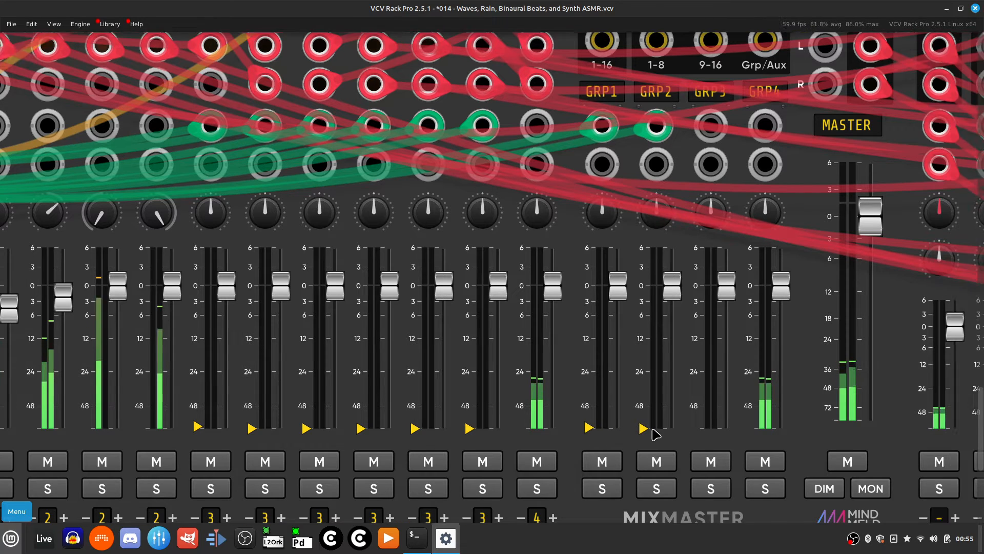
scroll(656, 435, "right", 5)
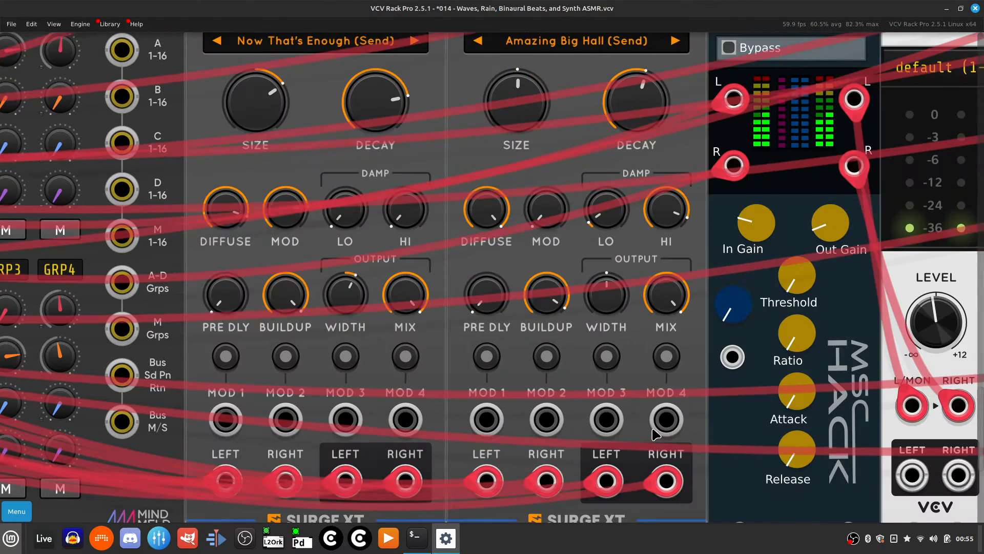
scroll(656, 434, "up", 4)
scroll(656, 435, "right", 10)
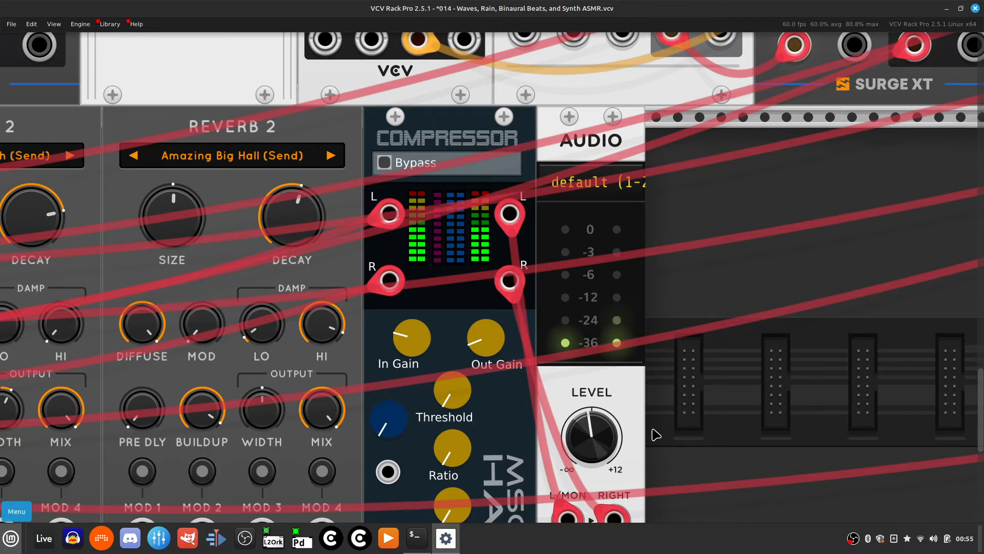
scroll(656, 435, "left", 12)
scroll(656, 435, "left", 15)
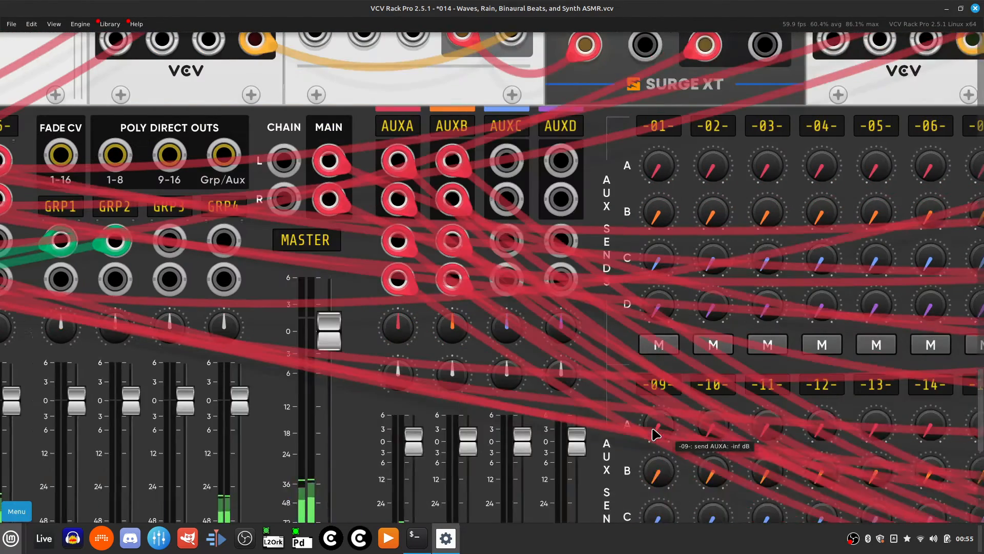
scroll(656, 434, "left", 15)
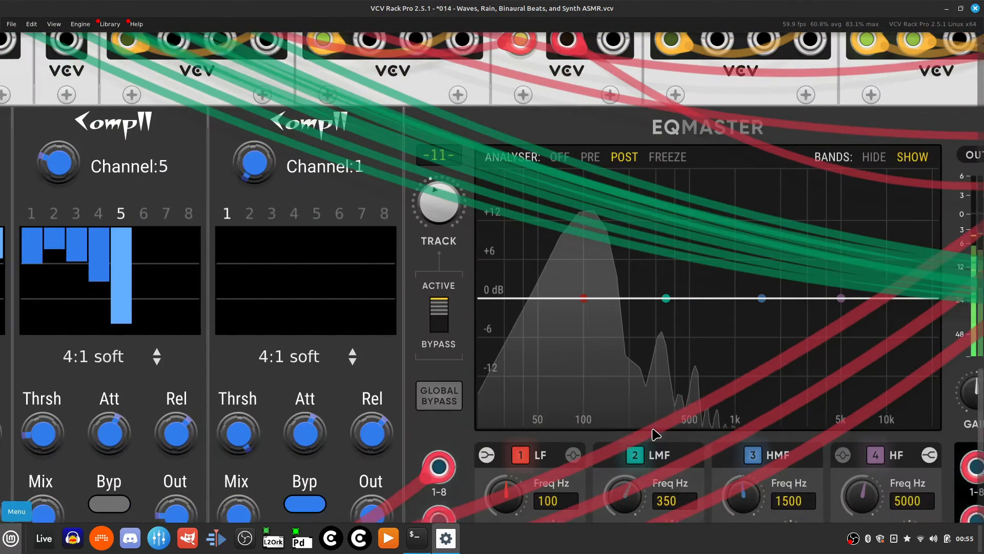
scroll(655, 434, "right", 4)
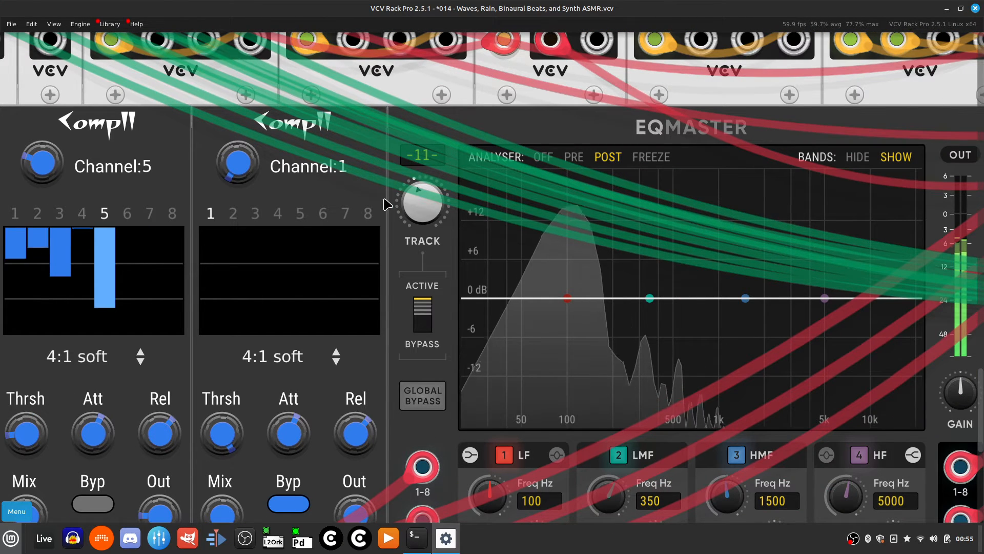
mouse_move(421, 214)
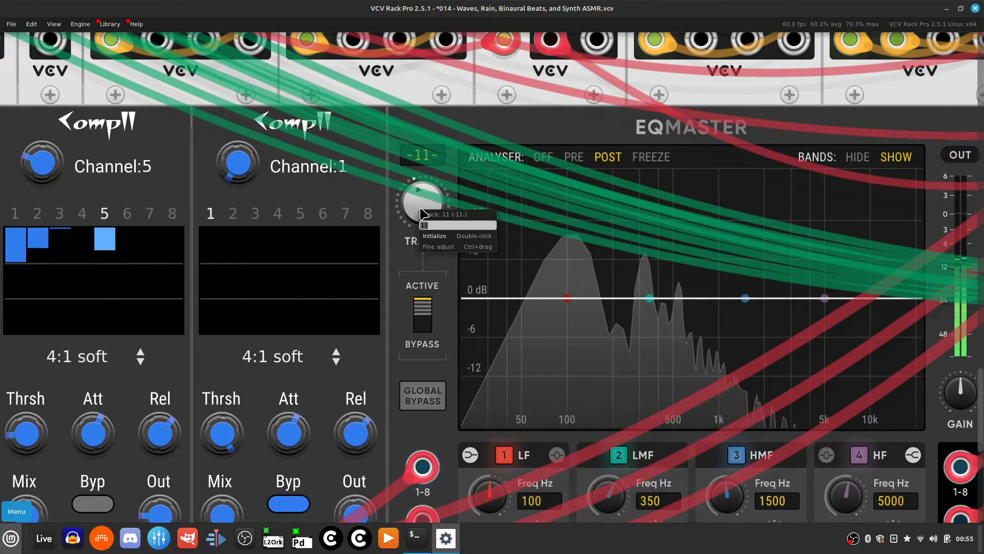
scroll(421, 215, "up", 5)
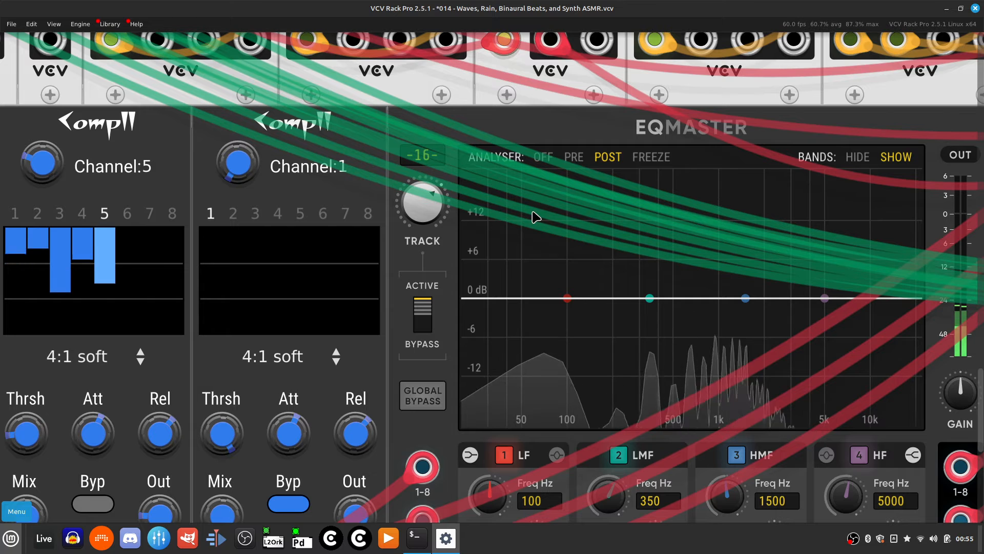
Step: Set the middle CompII's edit channel to 8
scroll(704, 336, "left", 5)
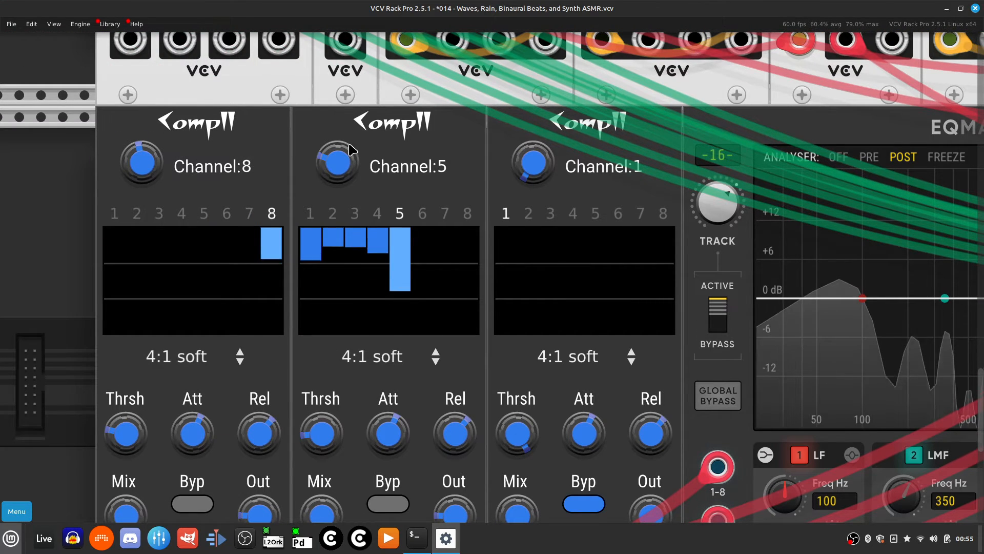
right_click(329, 167)
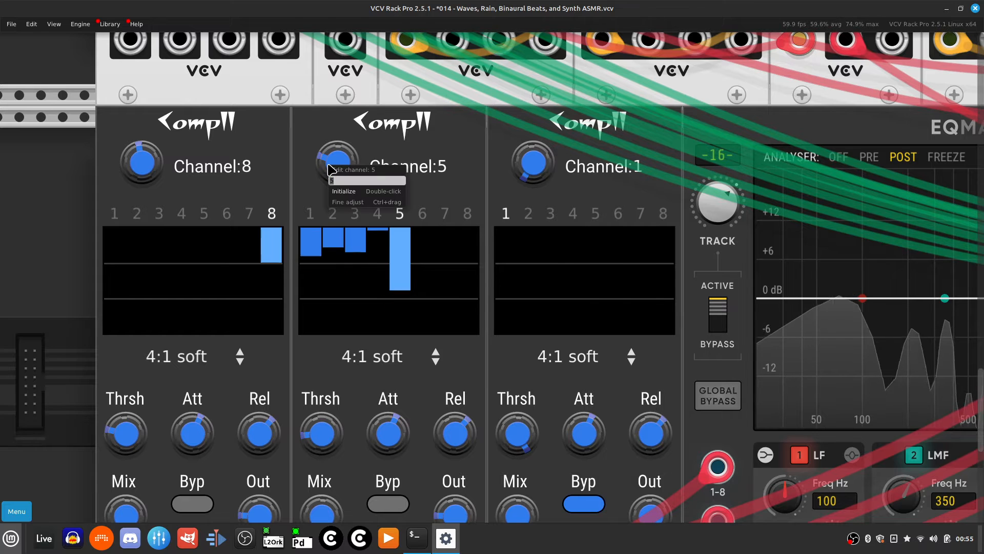
type("8")
key("Return")
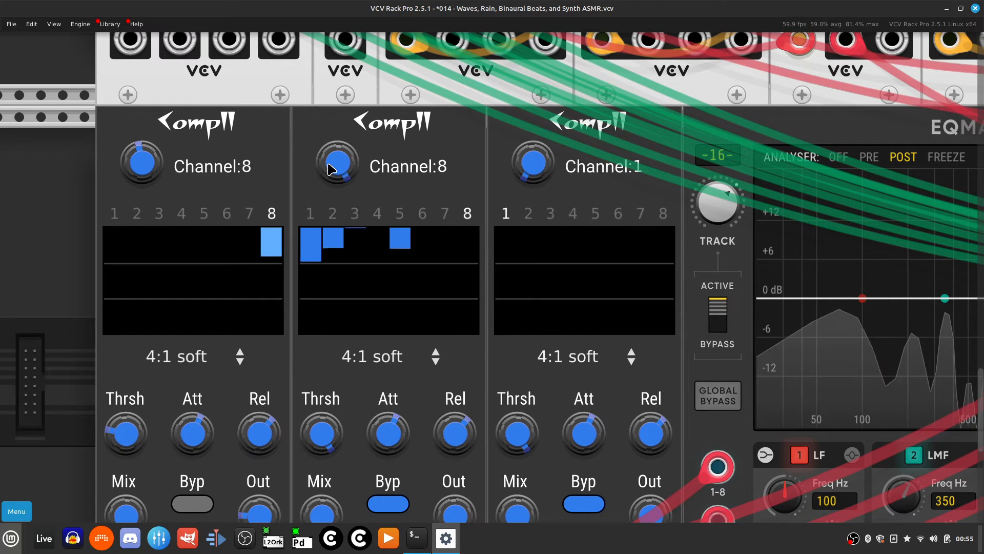
Step: Enable compression on channel 8 of the middle CompII with a lowered threshold and 8.87 dB of makeup gain
scroll(331, 168, "down", 2)
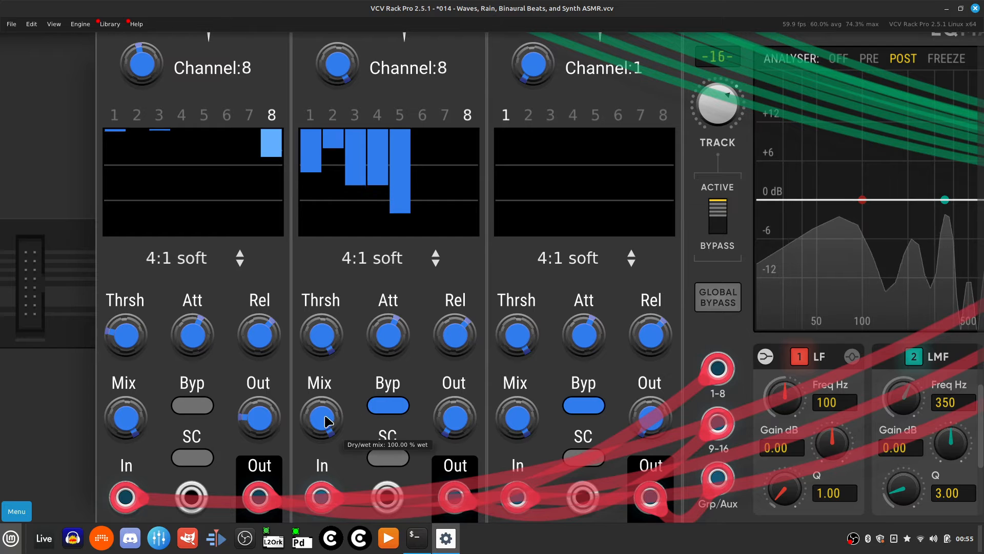
left_click(388, 404)
left_click_drag(306, 328, 307, 300)
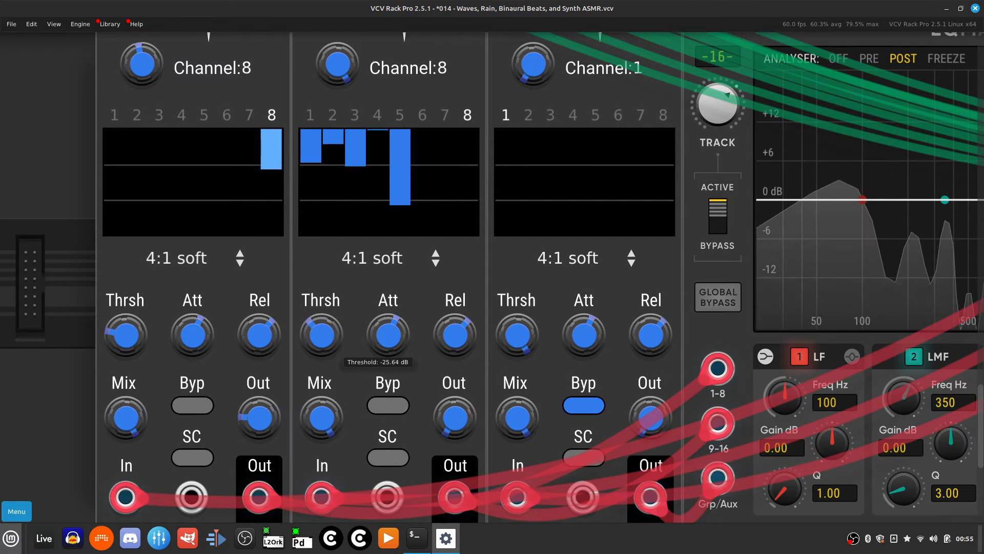
left_click_drag(458, 419, 459, 416)
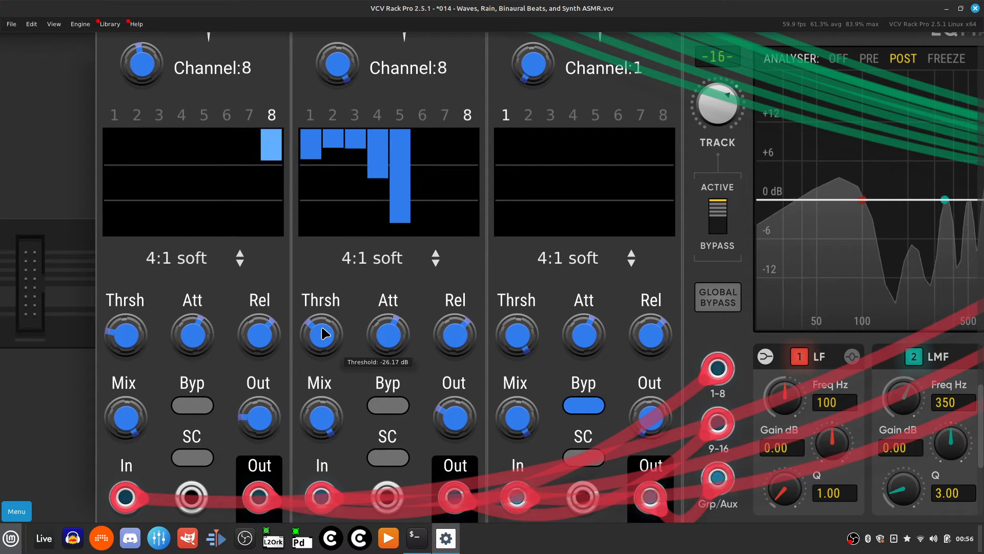
left_click_drag(322, 334, 322, 334)
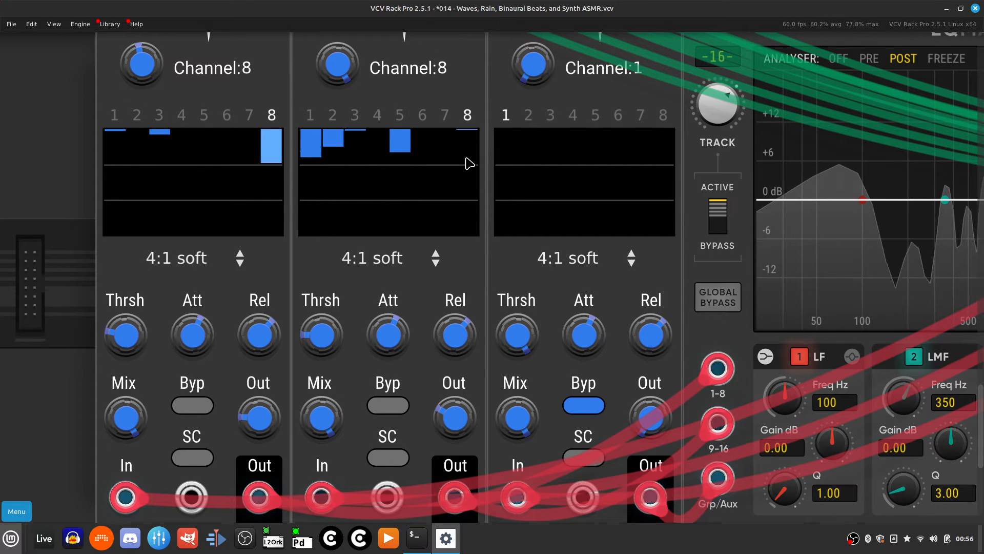
left_click_drag(453, 417, 453, 438)
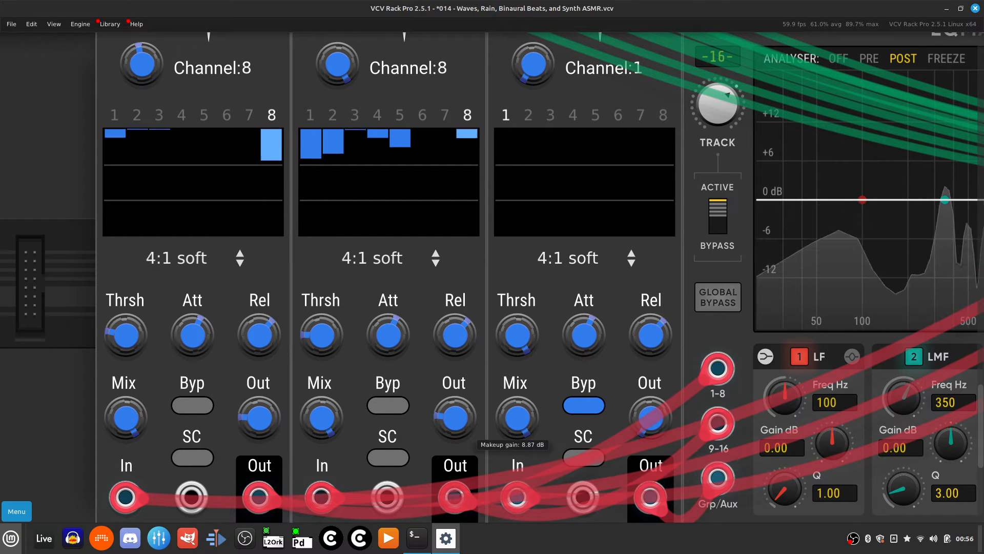
Step: Shape track 16's HF band in EQMaster with 4982 Hz frequency, -19.9 dB gain and a Q of 8.67
scroll(459, 328, "right", 9)
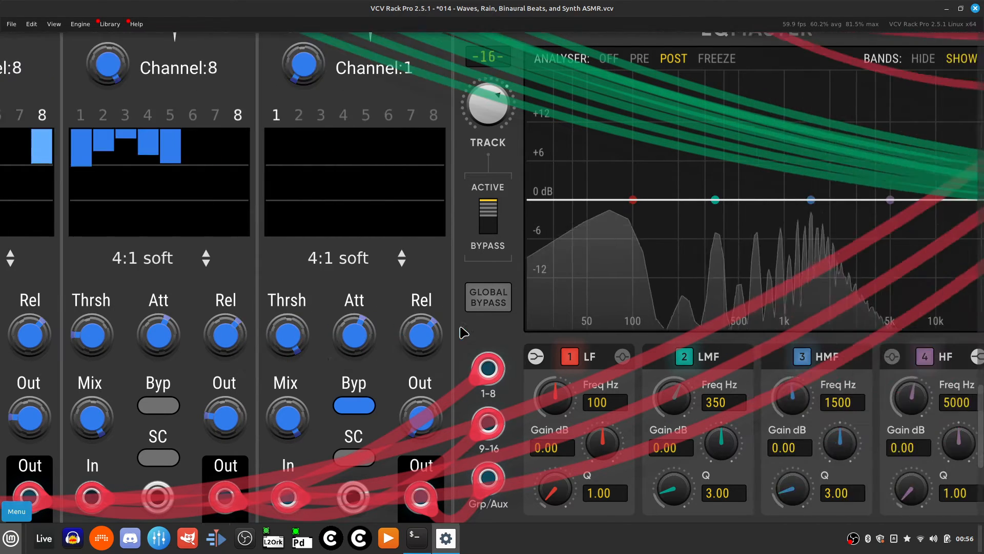
scroll(464, 333, "right", 20)
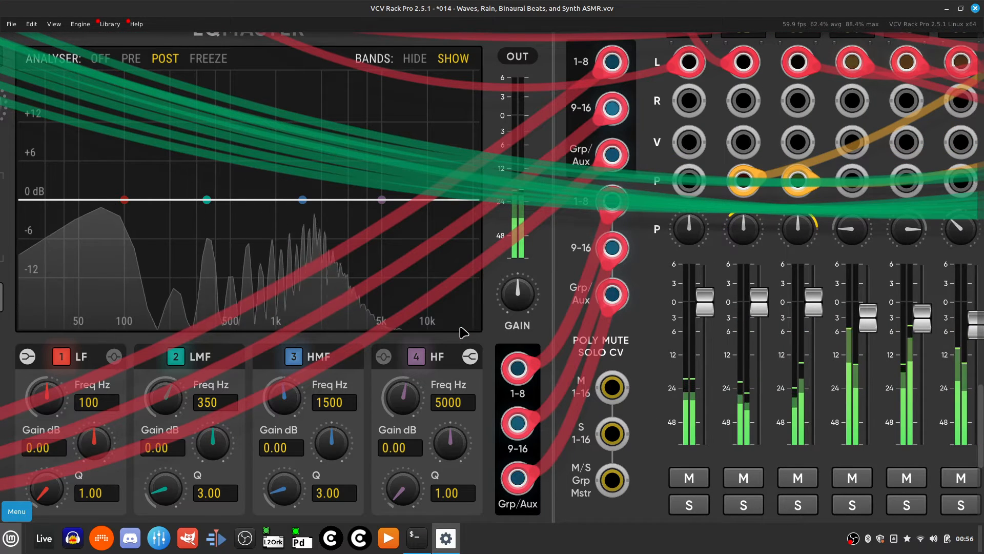
scroll(464, 333, "left", 6)
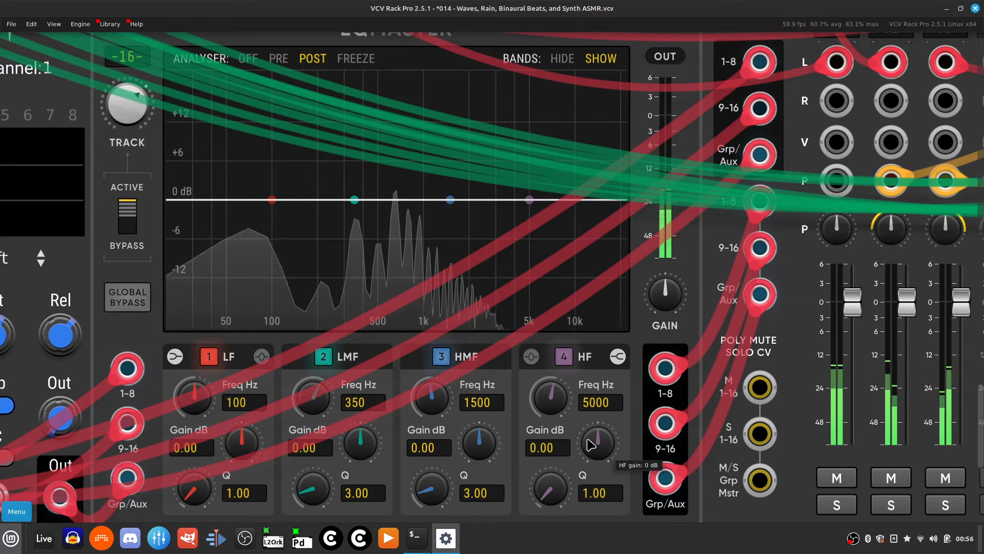
left_click_drag(591, 444, 591, 493)
mouse_move(550, 396)
left_mouse_down()
mouse_move(550, 374)
mouse_move(557, 398)
left_mouse_up()
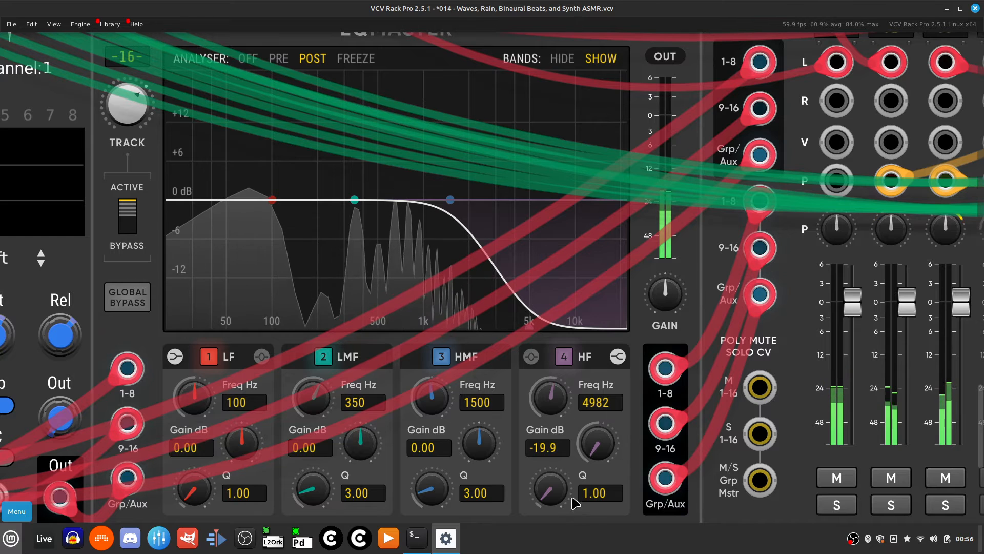
left_click_drag(534, 496, 535, 382)
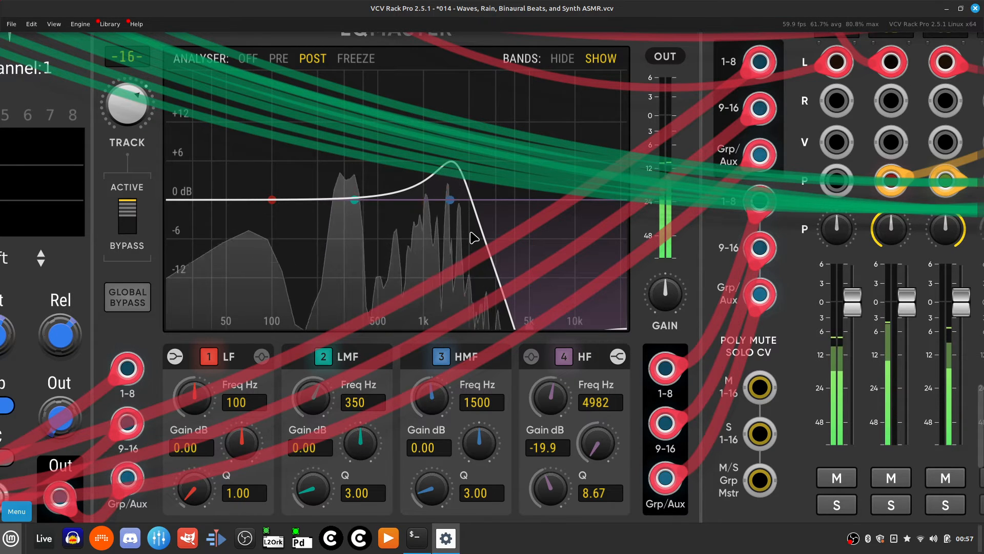
Step: Reshape the EG x VCA envelope with longer attack and decay, near-maximum sustain and a release of 2.5929 s
scroll(472, 235, "up", 20)
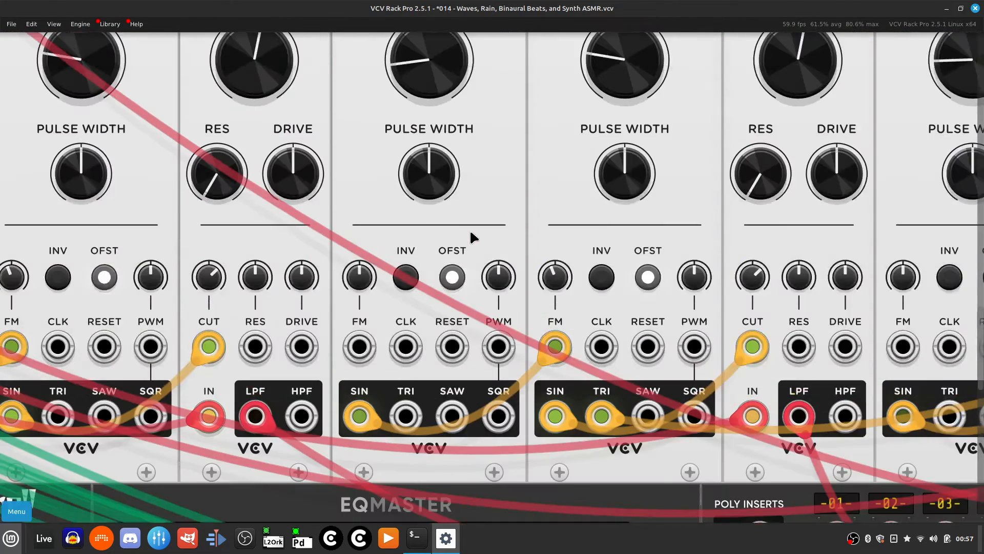
scroll(471, 238, "up", 5)
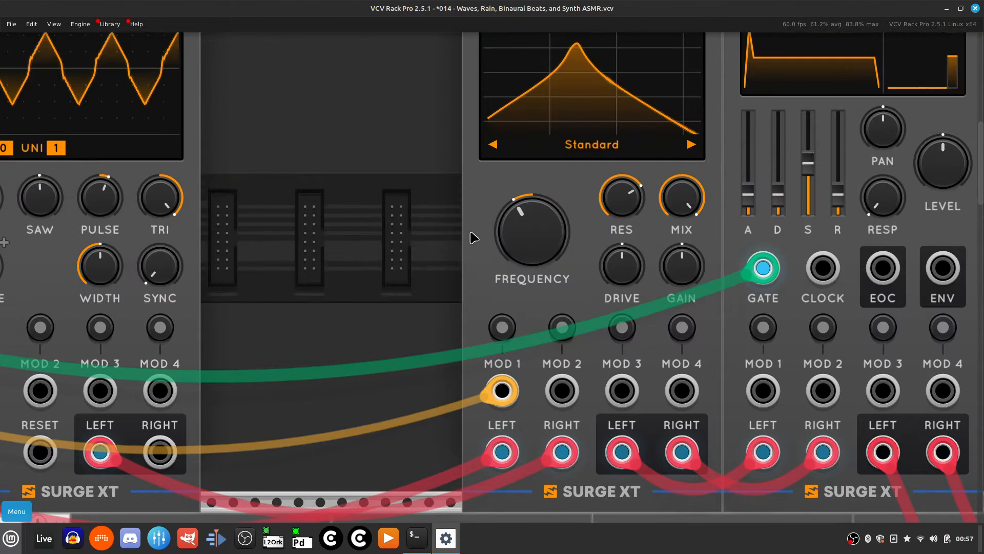
scroll(472, 237, "right", 7)
scroll(472, 237, "up", 3)
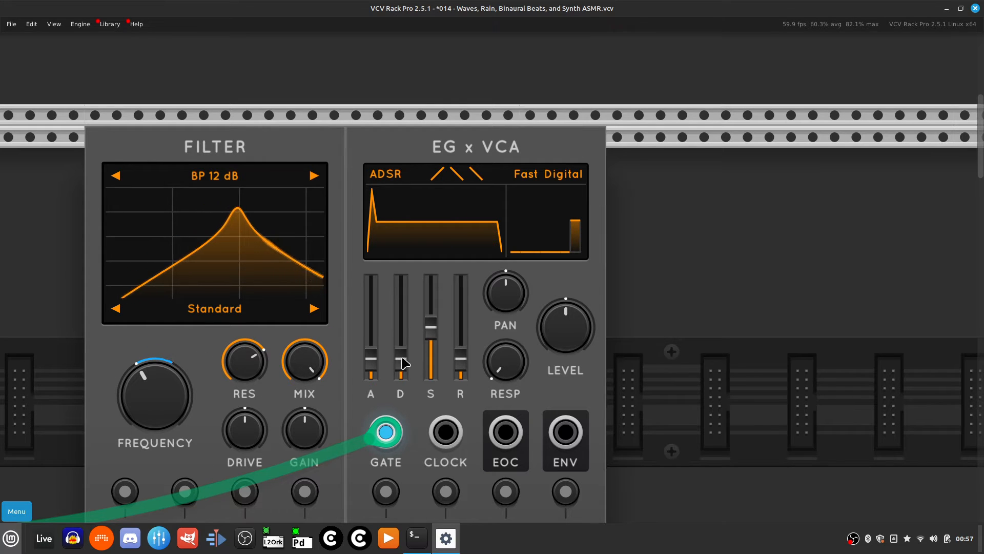
left_click_drag(401, 358, 401, 288)
left_click_drag(430, 327, 431, 287)
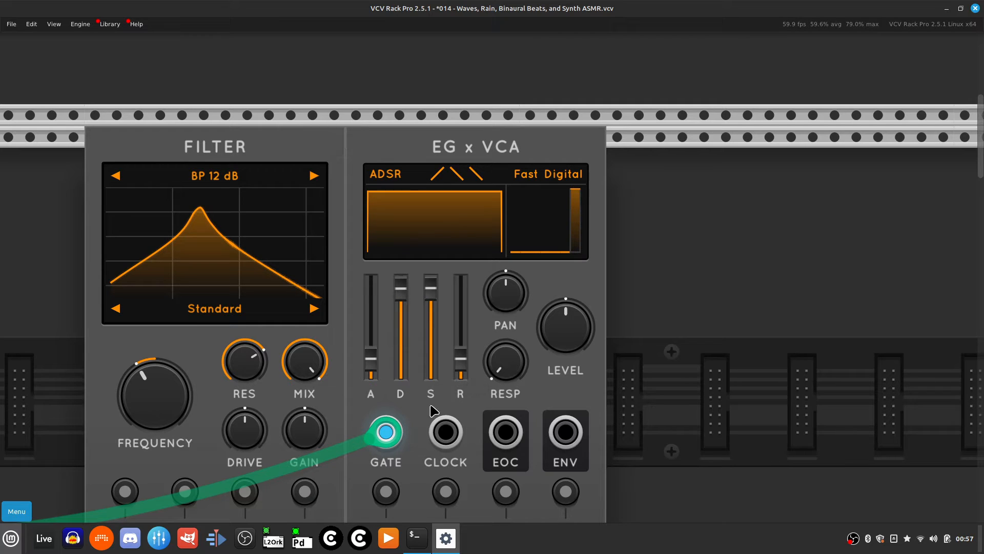
left_click_drag(461, 358, 460, 301)
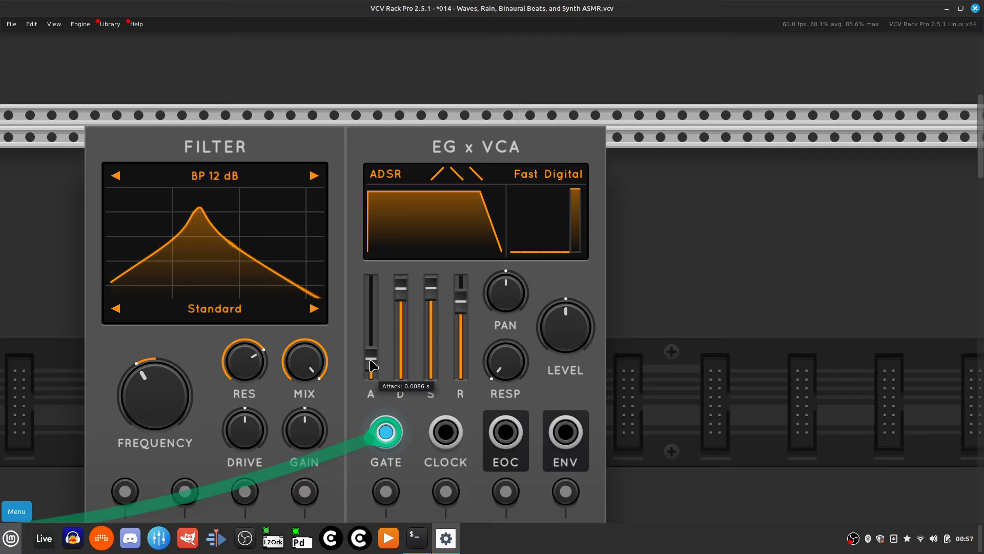
left_click_drag(372, 365, 372, 314)
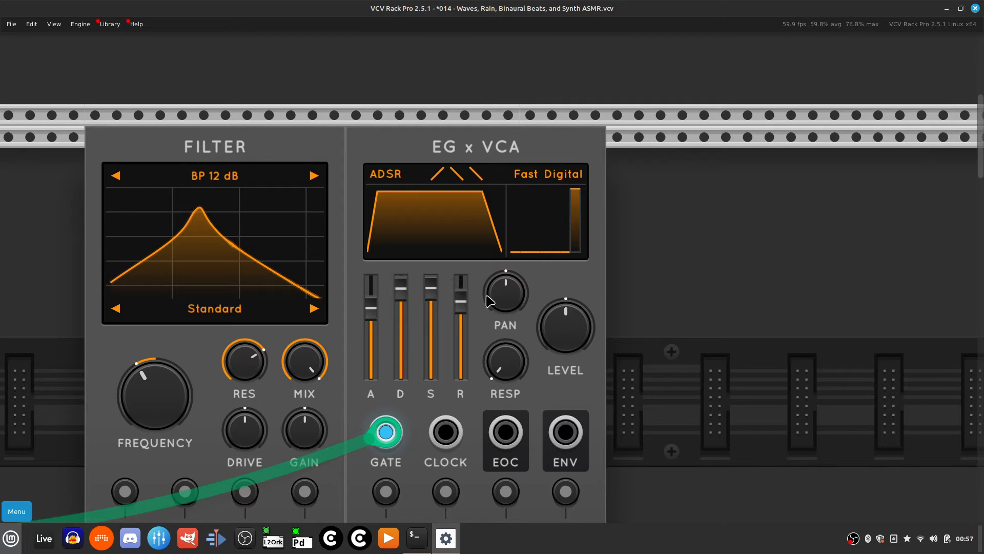
mouse_move(465, 300)
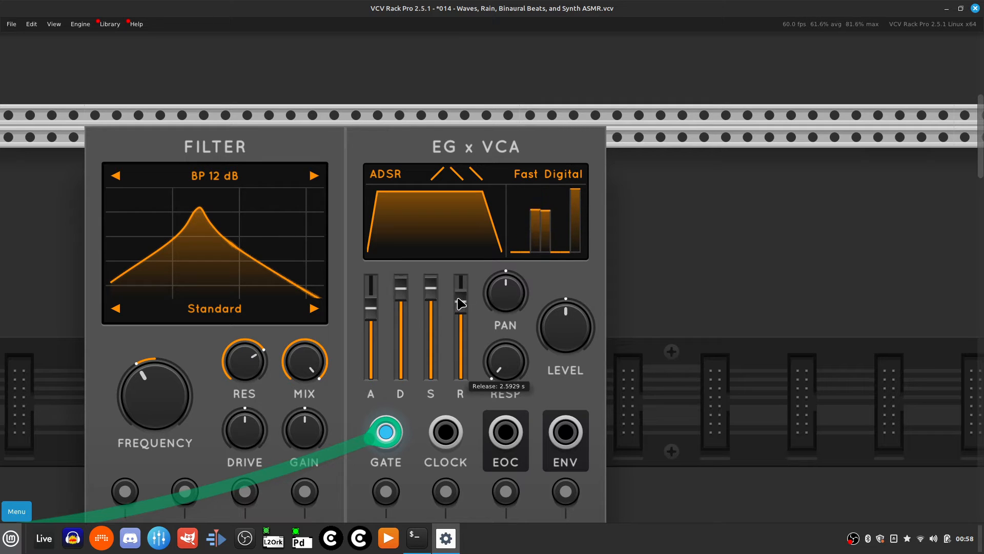
Step: Lengthen the EG x VCA envelope by raising the attack to 2.5127 s and slightly extending the release
mouse_move(372, 308)
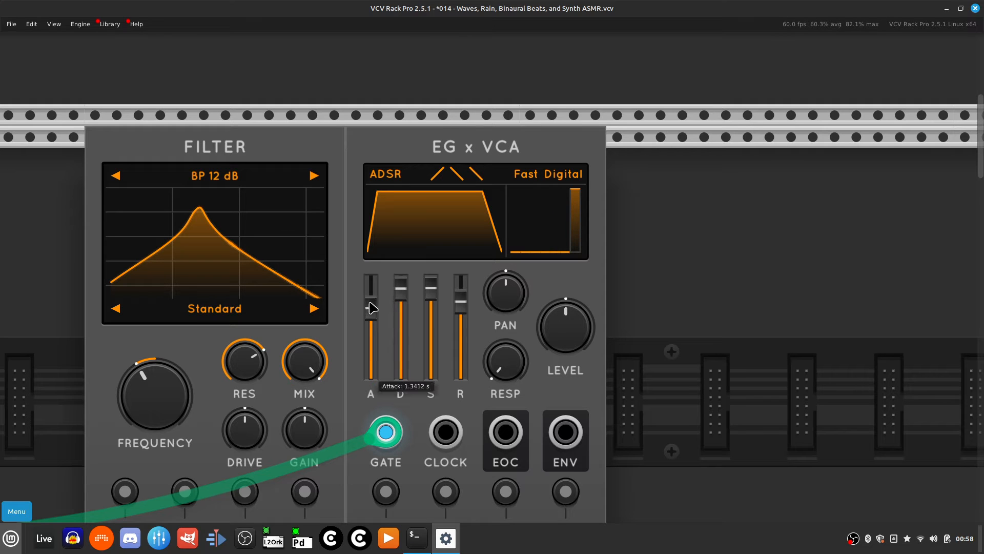
left_click_drag(371, 308, 371, 303)
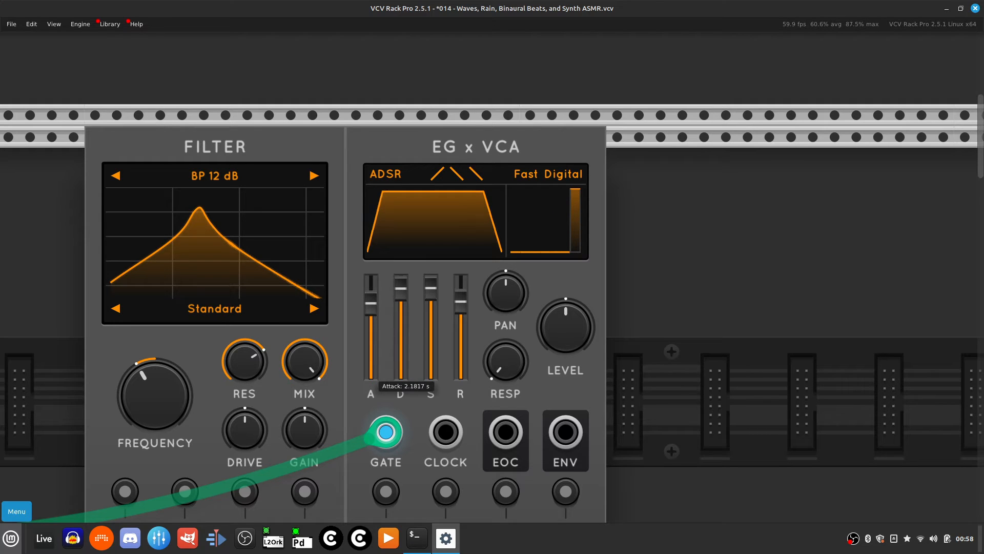
mouse_move(461, 302)
left_mouse_down()
mouse_move(461, 359)
mouse_move(462, 298)
left_mouse_up()
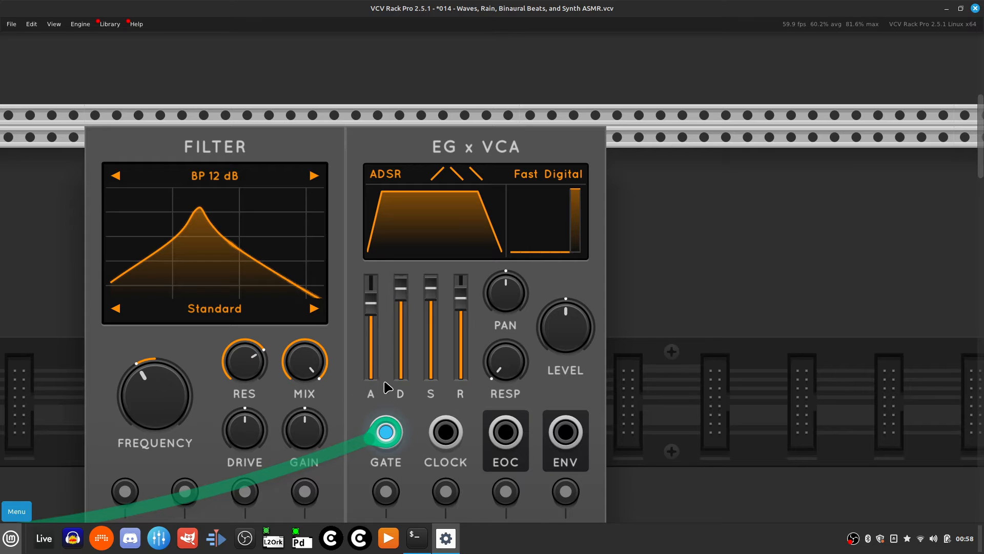
mouse_move(368, 315)
left_click_drag(371, 306, 371, 303)
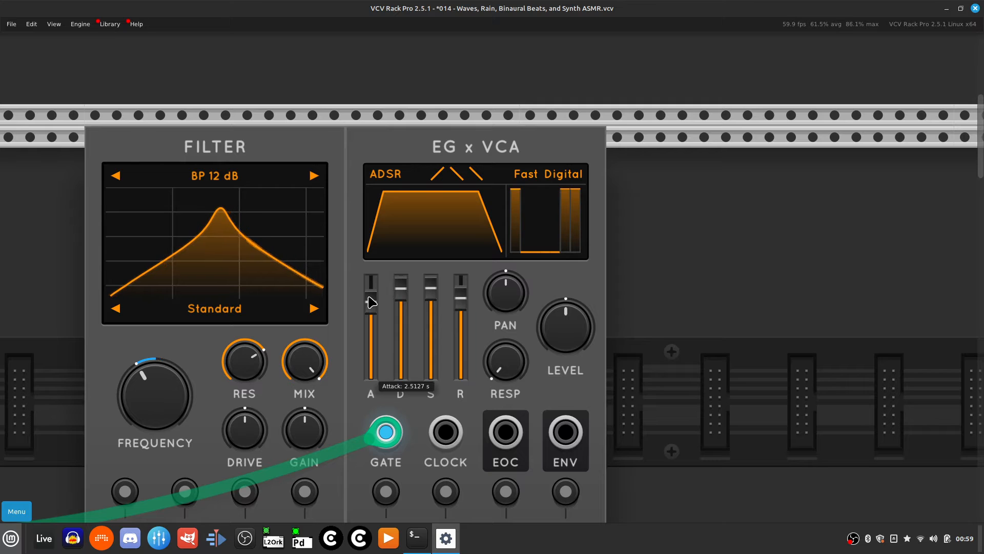
Step: Add a second Surge XT Filter in the gap between the Modern VCO and the BP 12 dB filter
scroll(372, 301, "left", 10)
scroll(371, 303, "down", 3)
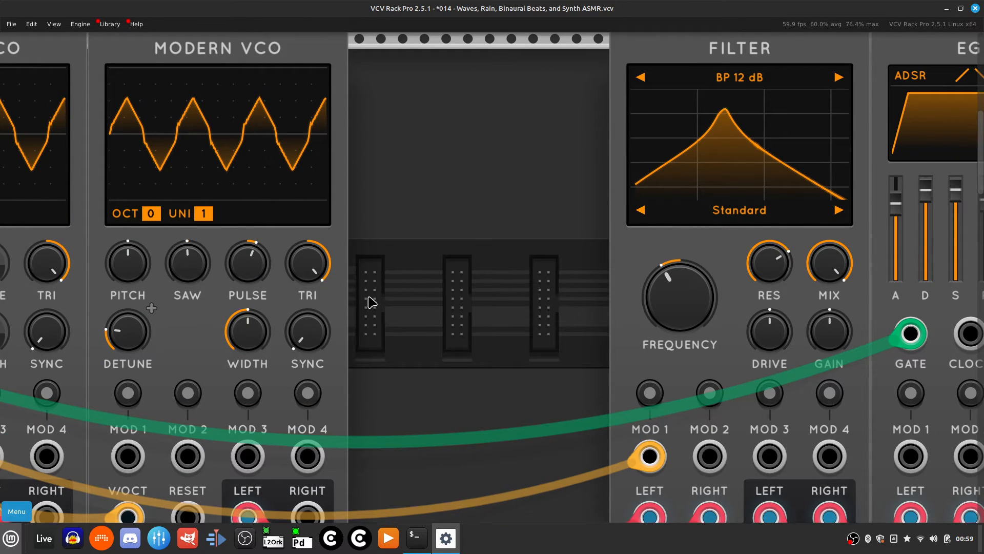
right_click(482, 307)
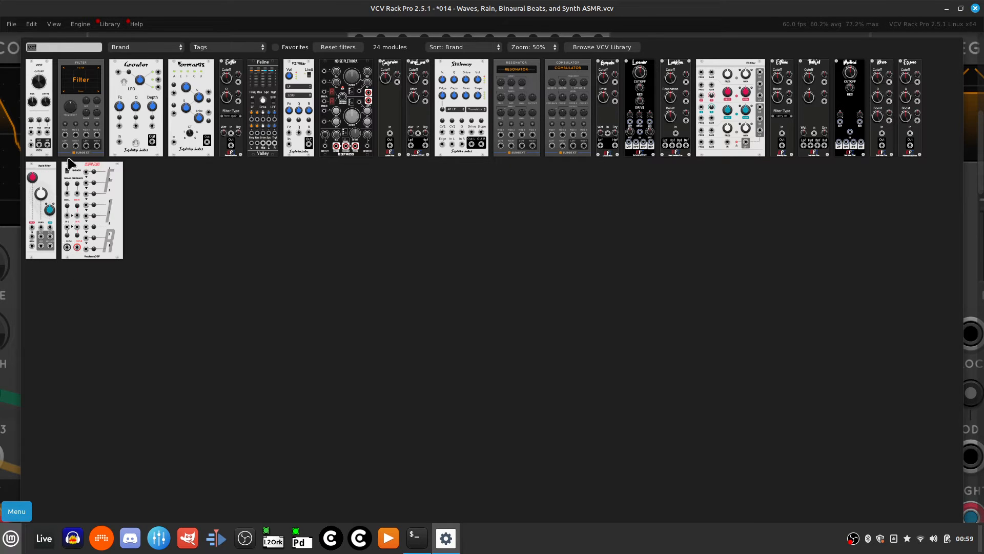
left_click(77, 145)
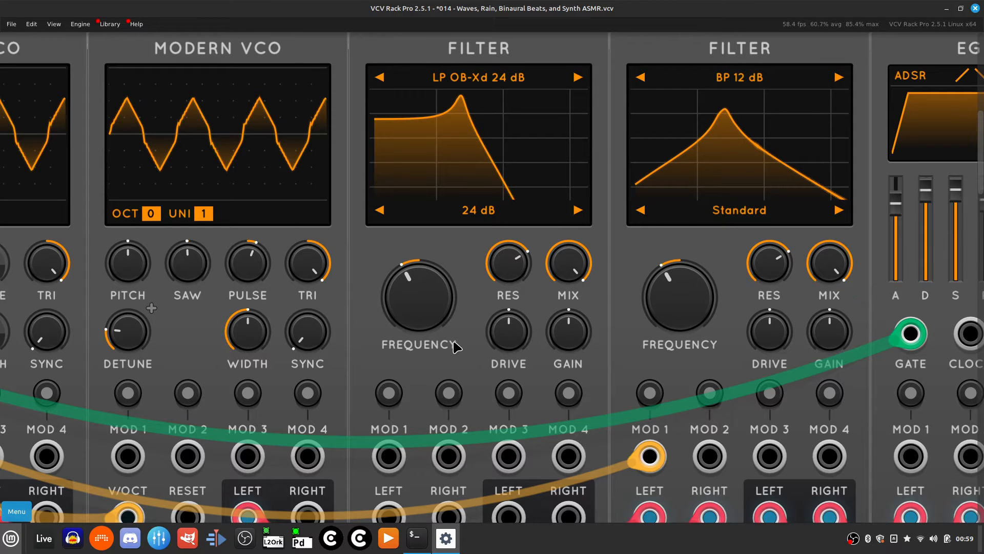
Step: Move the two Modern VCO cables from the BP 12 dB filter's left and right inputs to the new filter's inputs
scroll(455, 344, "down", 3)
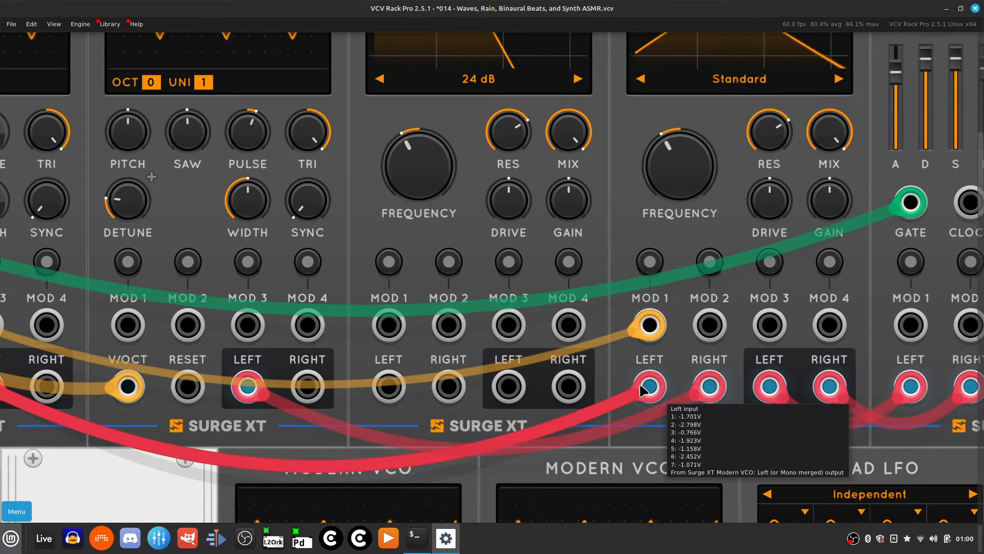
left_click_drag(656, 383, 387, 388)
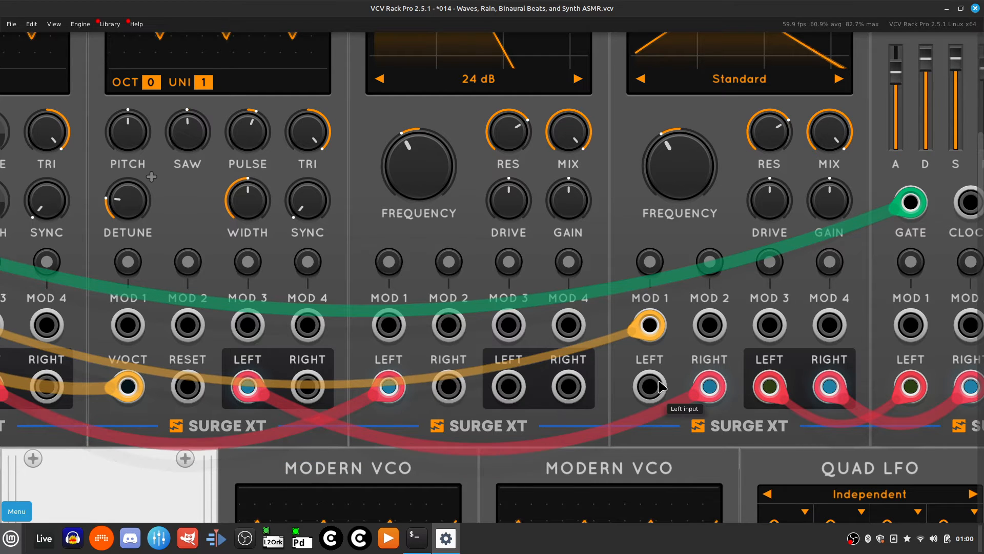
left_click_drag(710, 387, 449, 390)
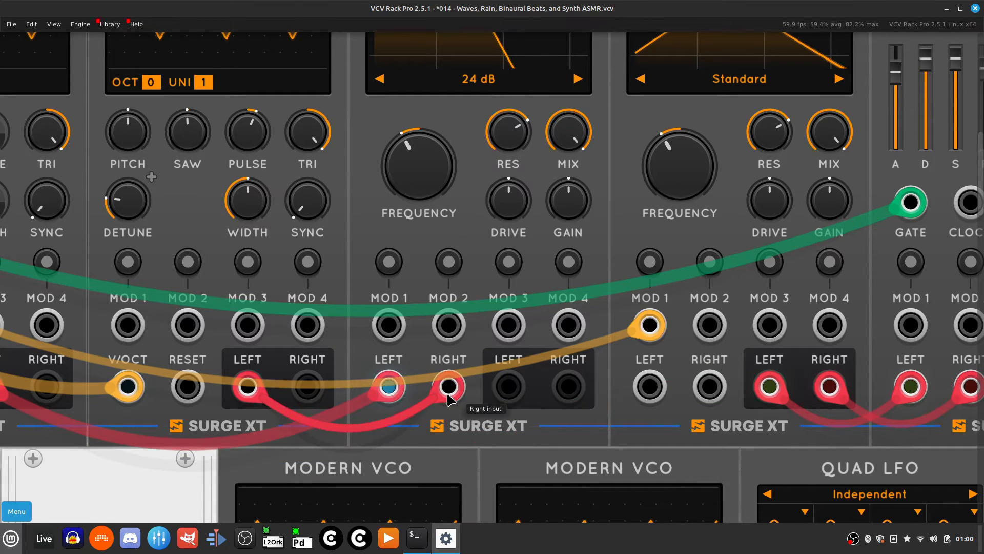
Step: Patch the new filter's left and right outputs into the matching inputs of the BP 12 dB filter
right_click(511, 395)
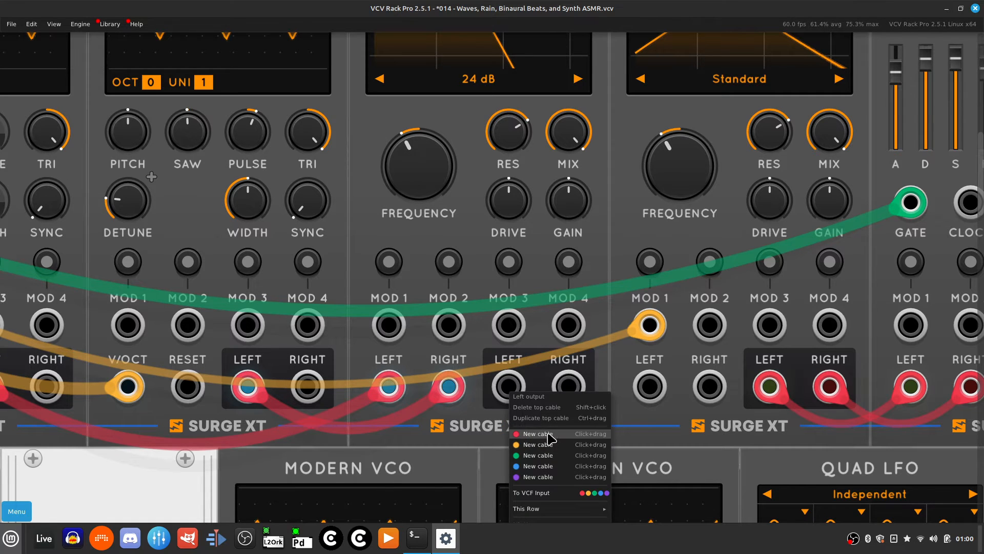
left_click_drag(528, 435, 651, 389)
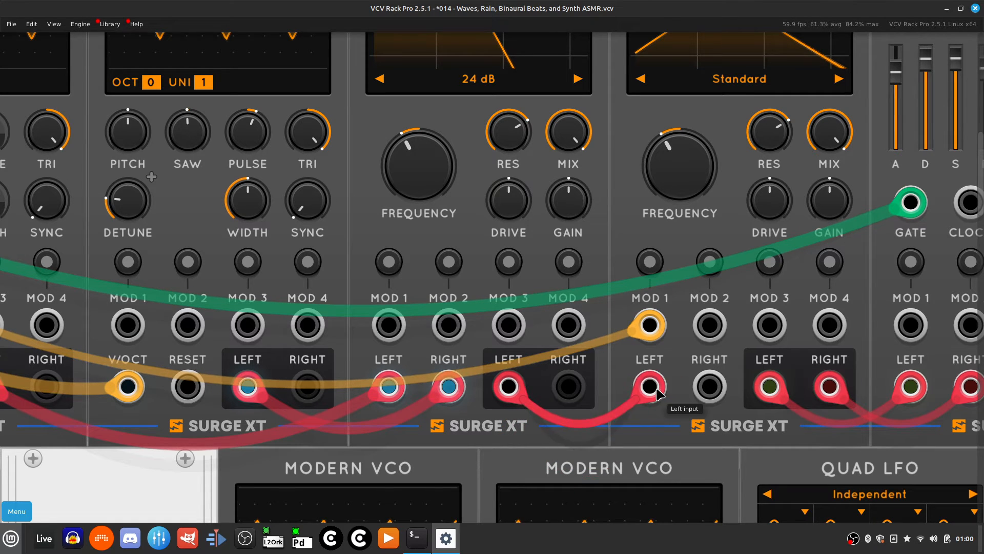
right_click(572, 392)
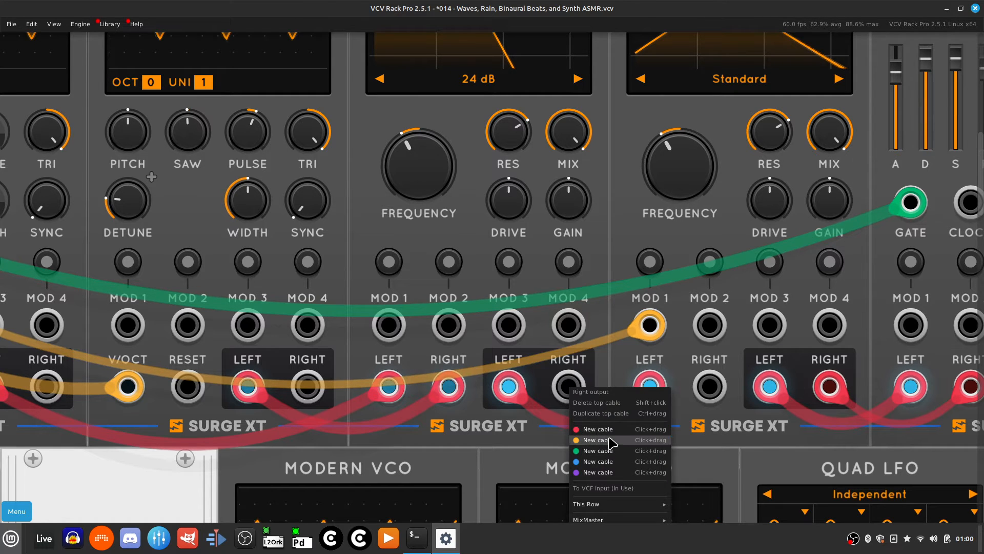
left_click_drag(610, 441, 711, 407)
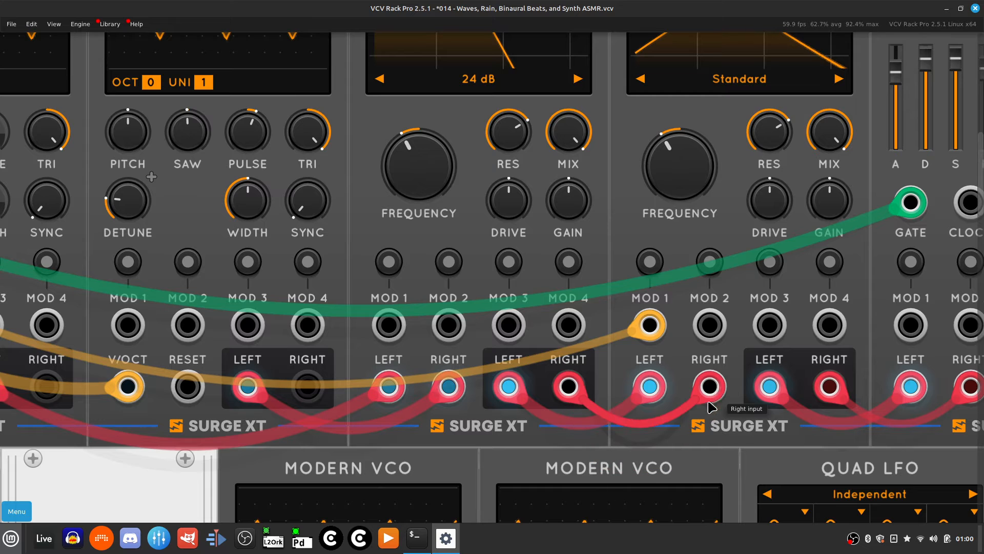
right_click(721, 402)
Step: Set the new filter's model to N 12 dB and lower its frequency to 216.97 Hz
scroll(644, 392, "up", 5)
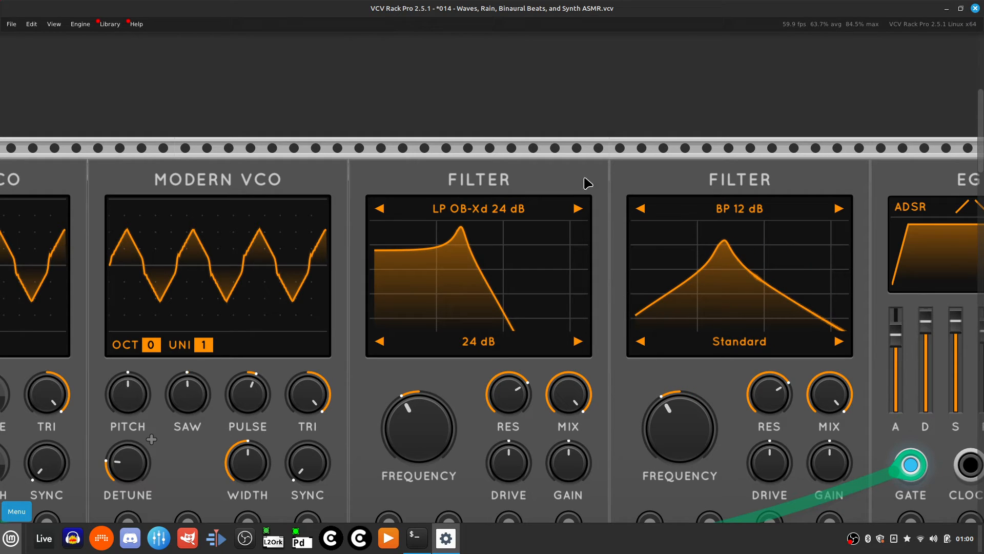
left_click(577, 219)
left_click(577, 219)
left_click(577, 219)
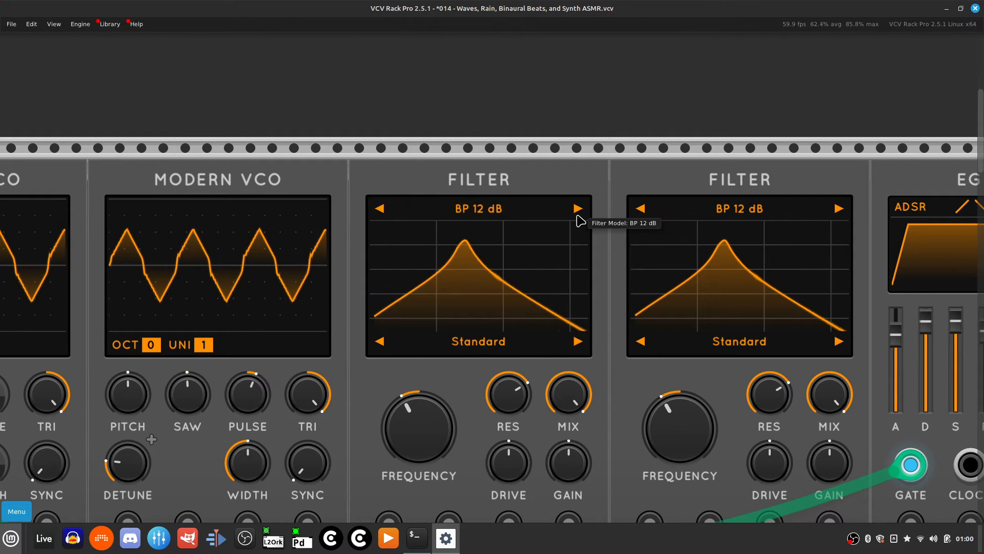
left_click(577, 218)
left_click(577, 218)
left_click(577, 217)
left_click(577, 218)
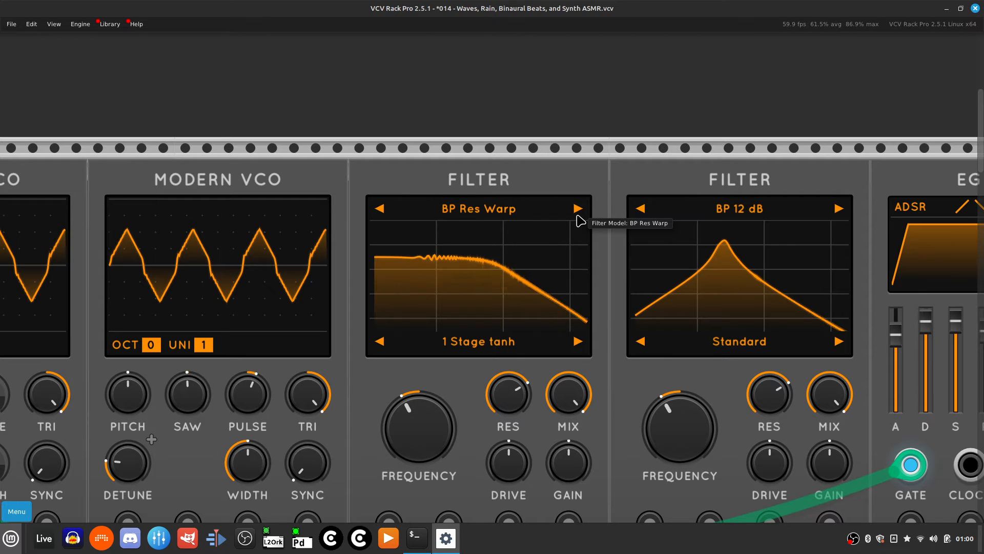
left_click(577, 218)
left_click(577, 217)
left_click(577, 218)
left_click(577, 217)
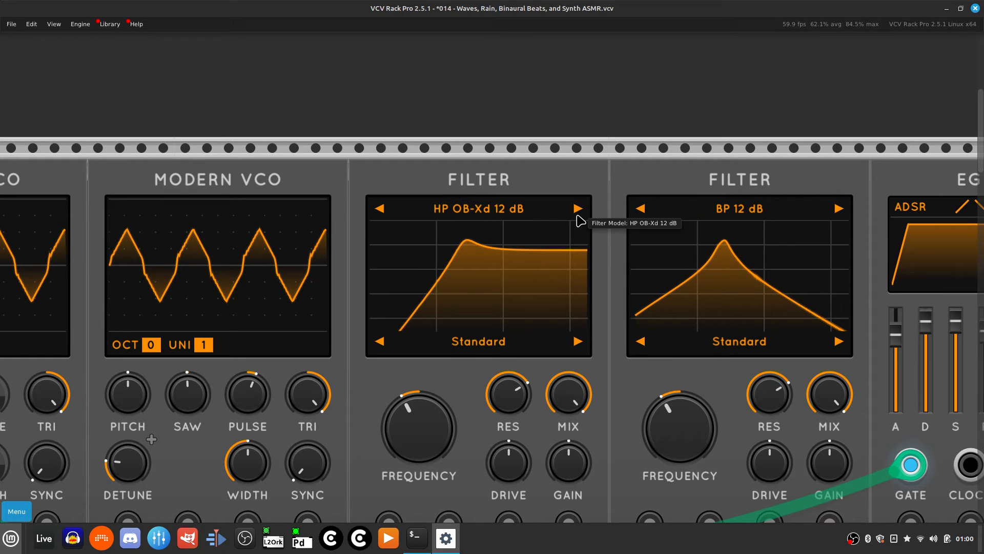
left_click(577, 217)
left_click(577, 217)
left_click(577, 218)
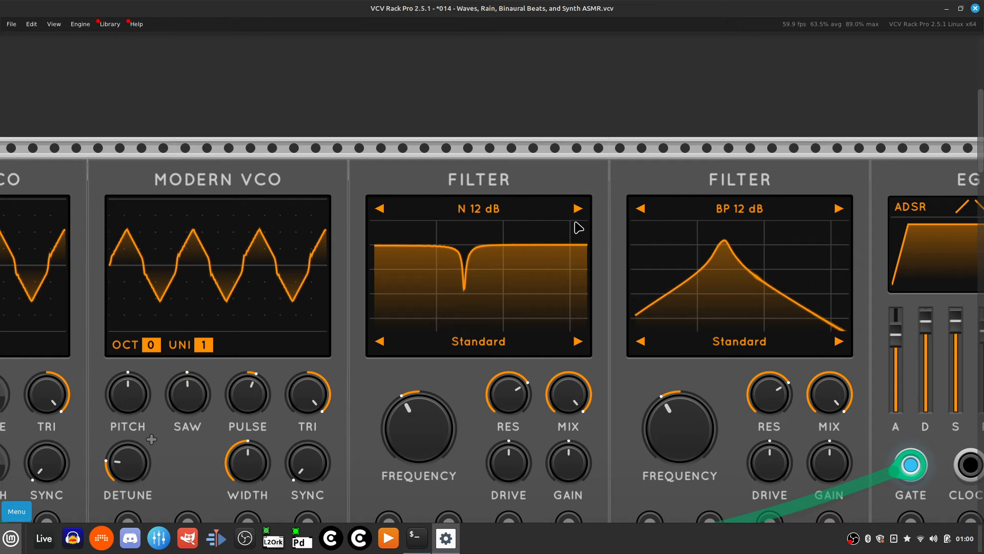
scroll(578, 227, "down", 5)
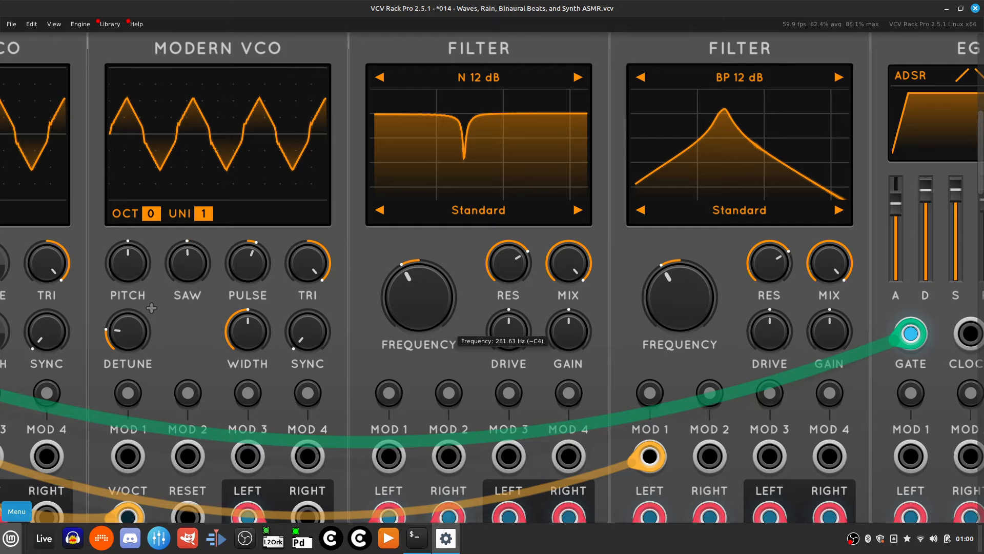
mouse_move(419, 296)
left_mouse_down()
mouse_move(419, 385)
mouse_move(419, 313)
left_mouse_up()
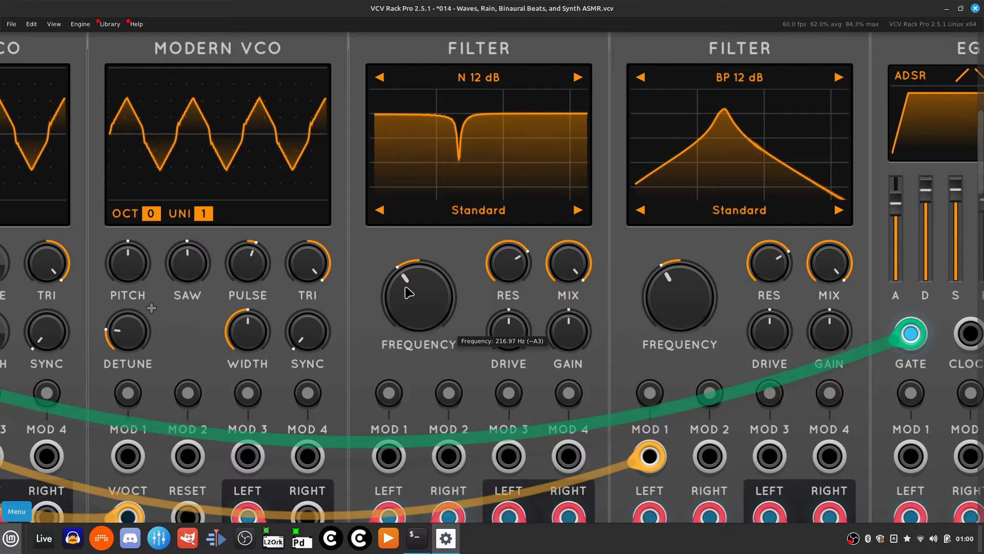
Step: Activate Mod 1 assignment on the N 12 dB filter and patch its MOD 1 input to the MIDI module's MW output
scroll(395, 322, "down", 3)
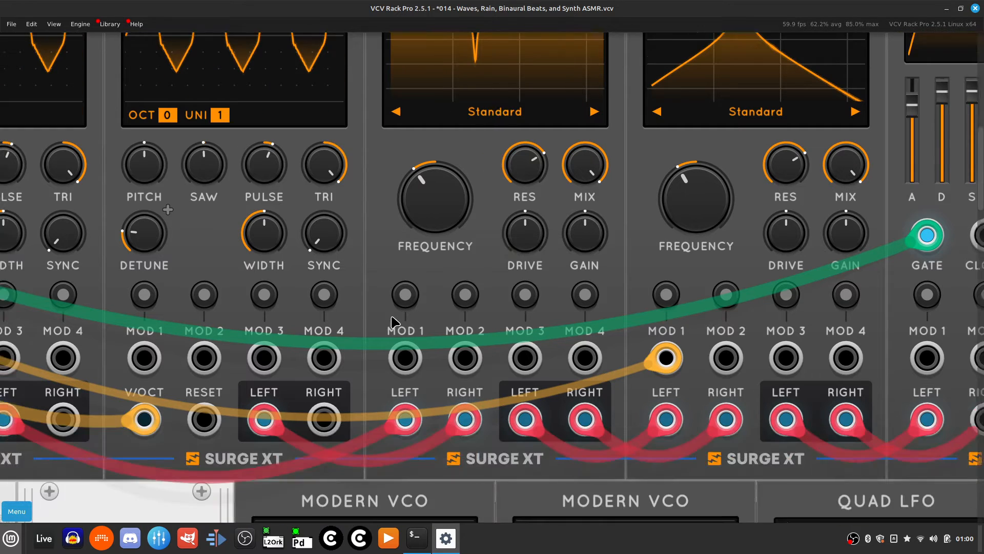
scroll(395, 322, "left", 5)
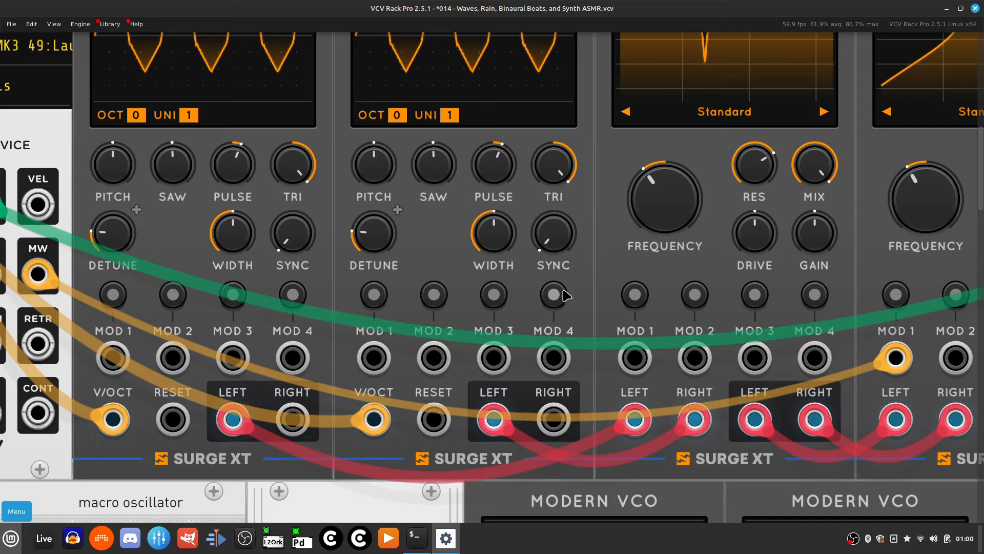
left_click(638, 295)
right_click(639, 358)
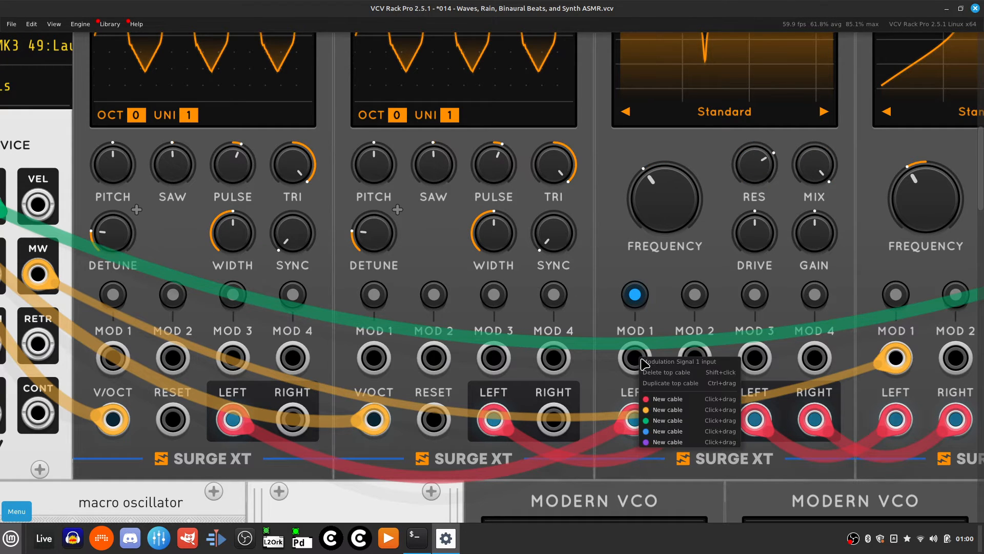
left_click(687, 409)
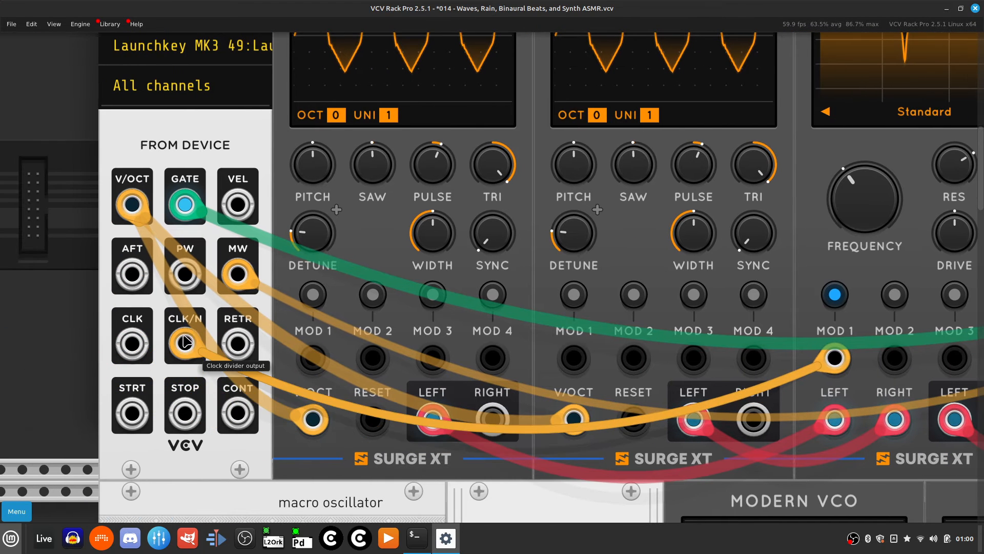
left_click(234, 285)
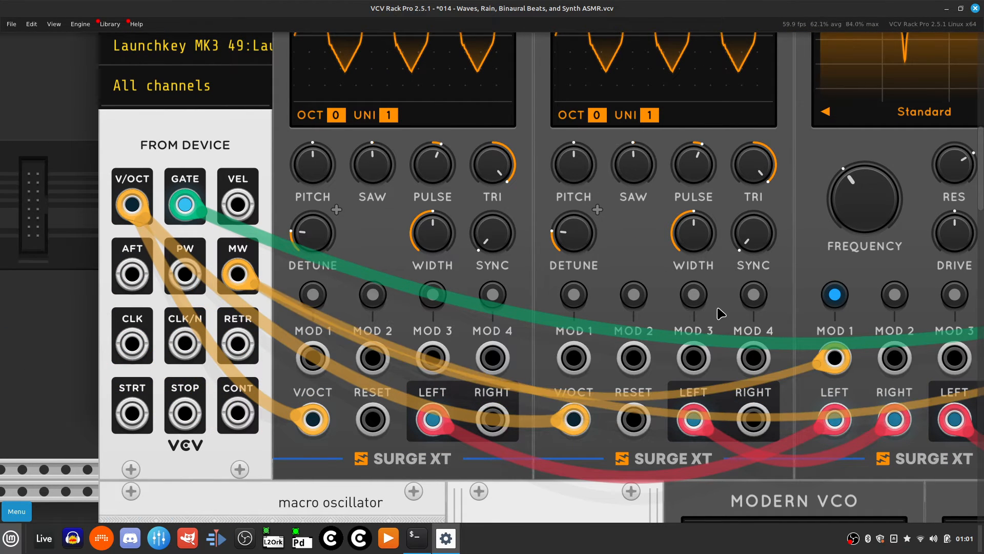
Step: Assign Mod 1 to the N 12 dB filter's frequency with a positive depth of about 0.4 Oct/V
scroll(721, 313, "up", 5)
scroll(721, 313, "right", 6)
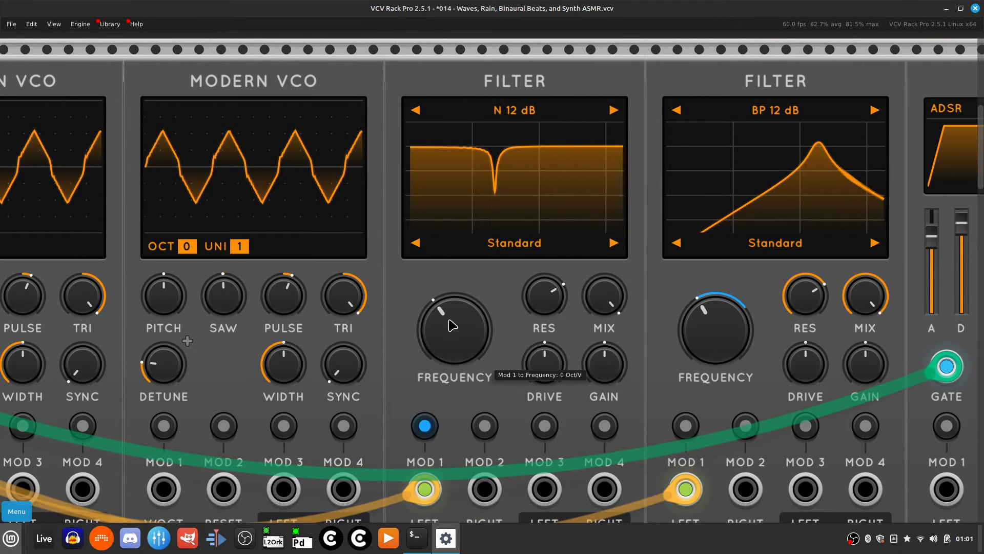
left_click_drag(454, 328, 455, 280)
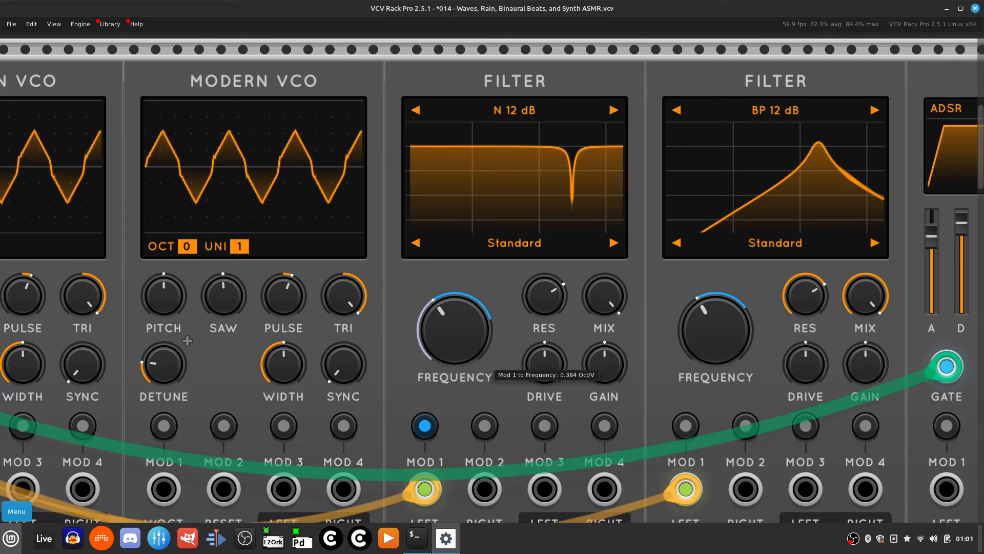
left_click_drag(454, 282, 455, 284)
left_click_drag(455, 281, 455, 276)
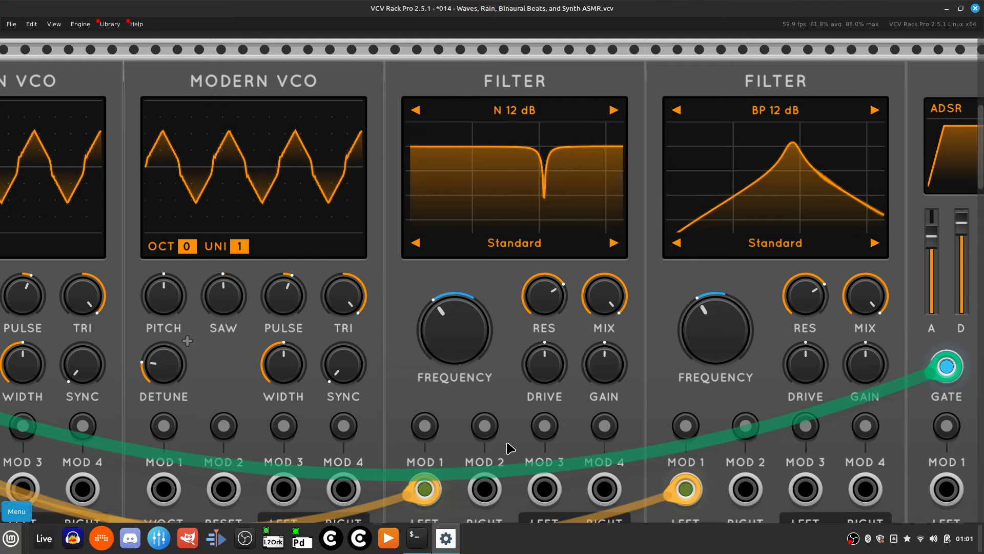
scroll(509, 447, "down", 3)
scroll(509, 448, "up", 2)
scroll(509, 448, "right", 10)
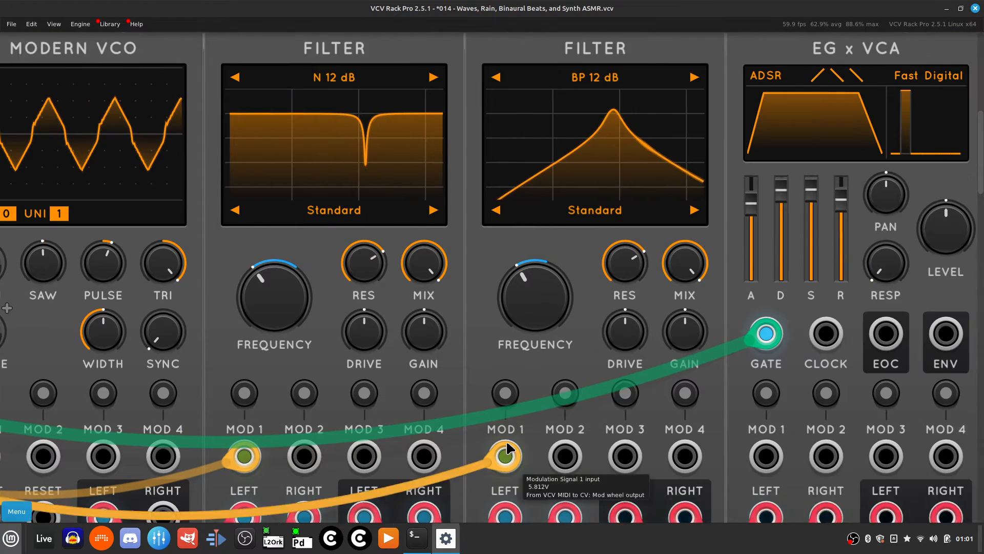
scroll(509, 448, "left", 5)
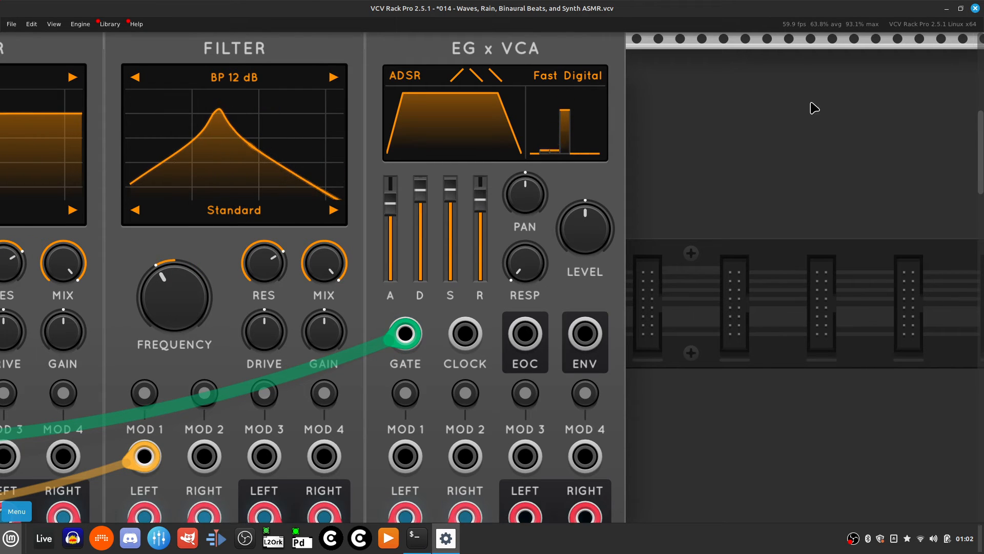
Step: Search the module library for delay and place the Surge XT Delay module directly beside the EG x VCA
key("Down")
key("Right")
key("Up")
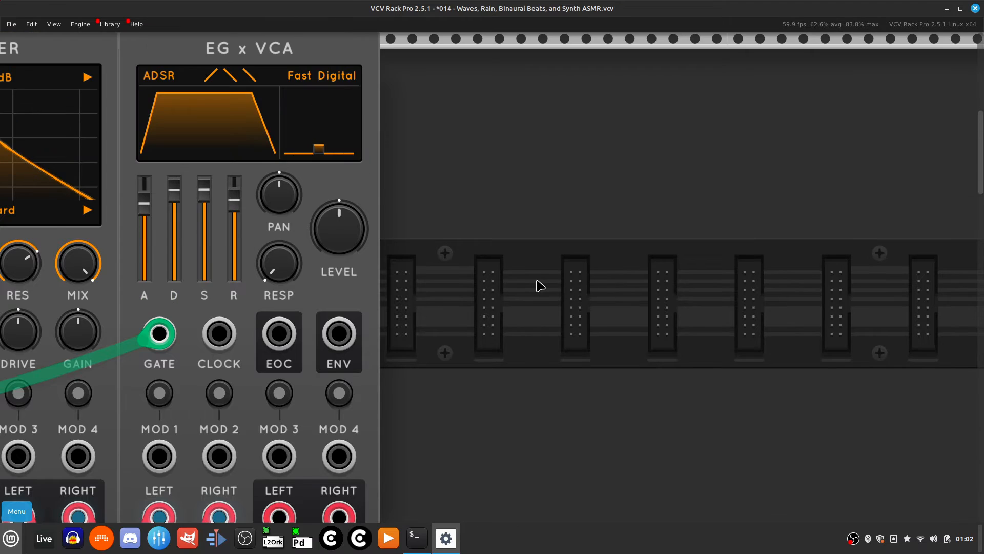
key("Down")
key("Left")
key("Up")
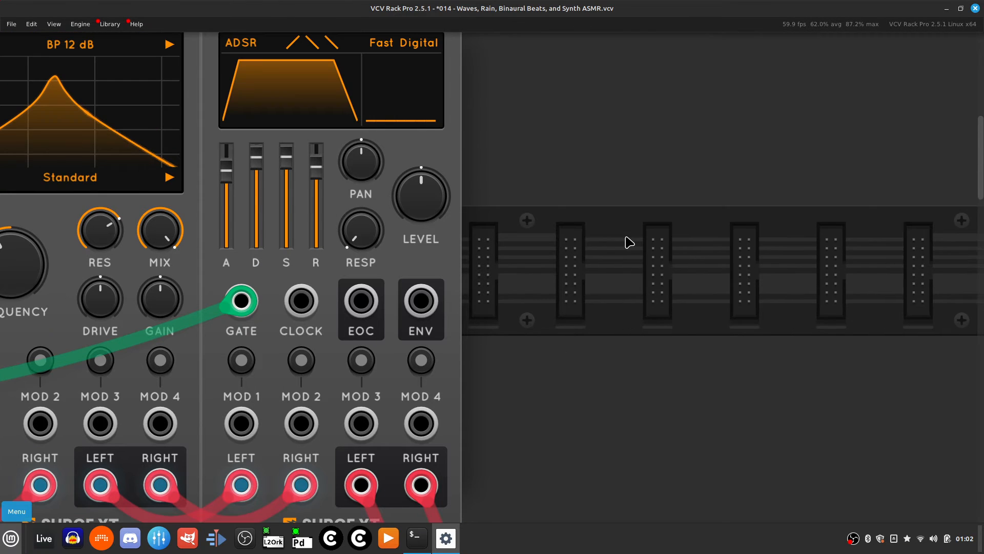
key("Up")
right_click(632, 302)
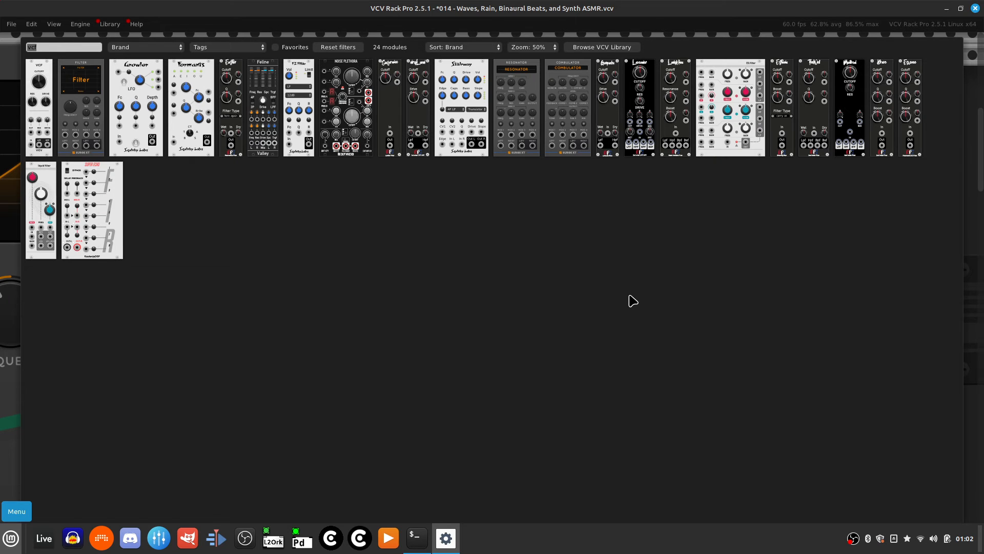
key("BackSpace")
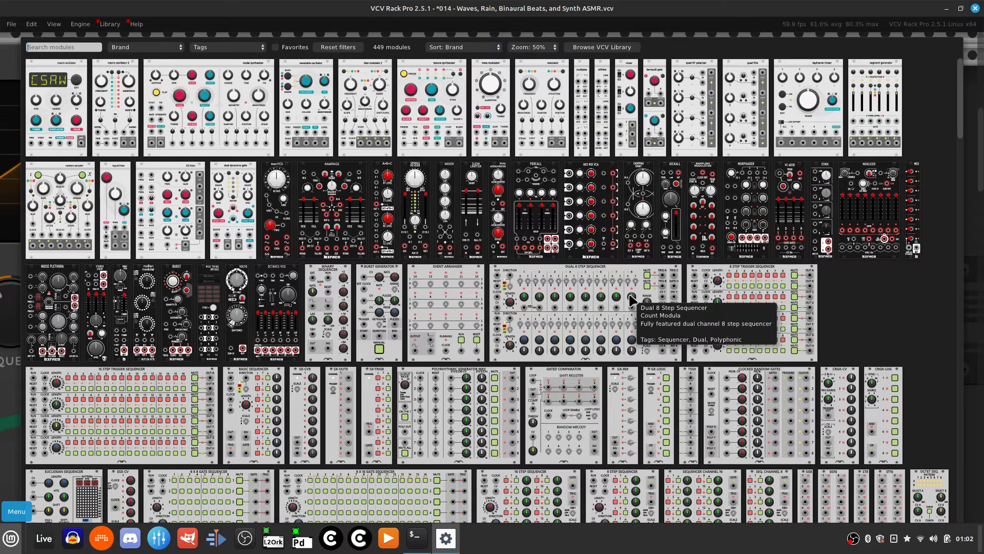
type("delay")
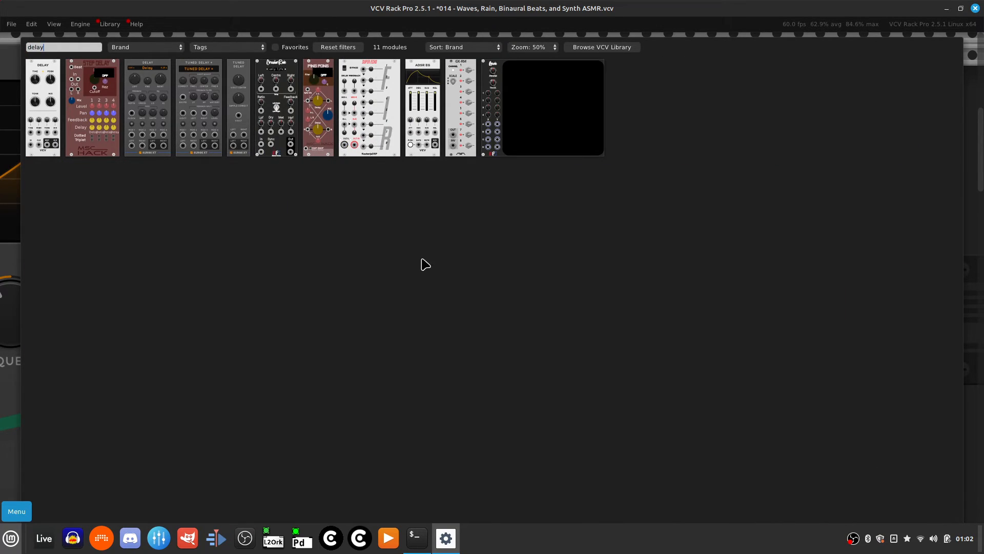
left_click(147, 98)
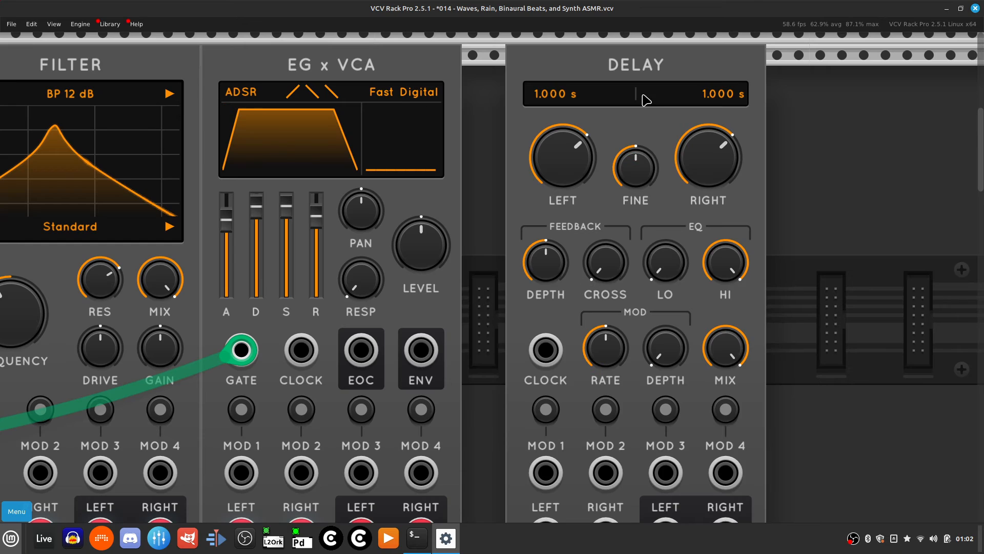
left_click(524, 110)
Step: Move the EG x VCA's right and left MixMaster cables over to the Delay's matching outputs
scroll(487, 318, "down", 5)
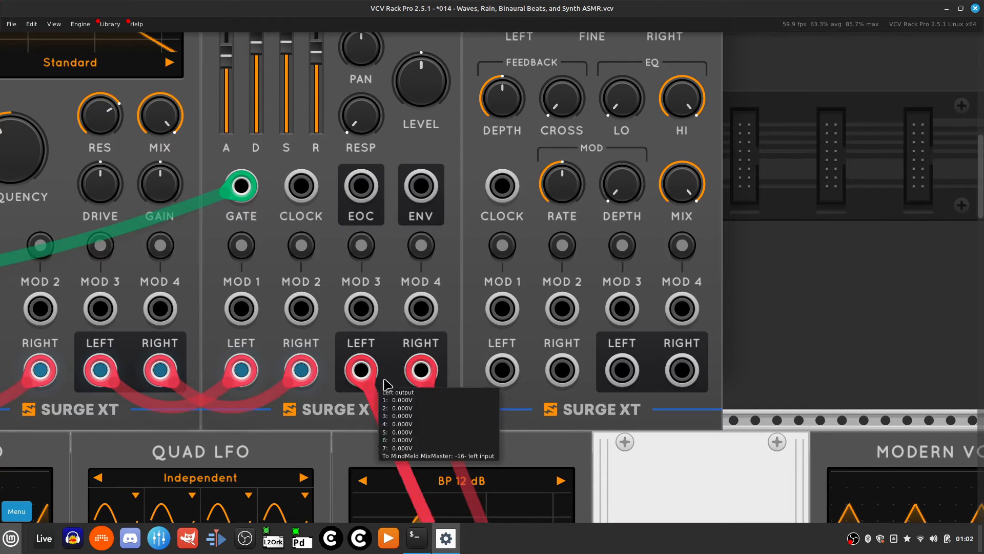
left_click_drag(421, 368, 683, 371)
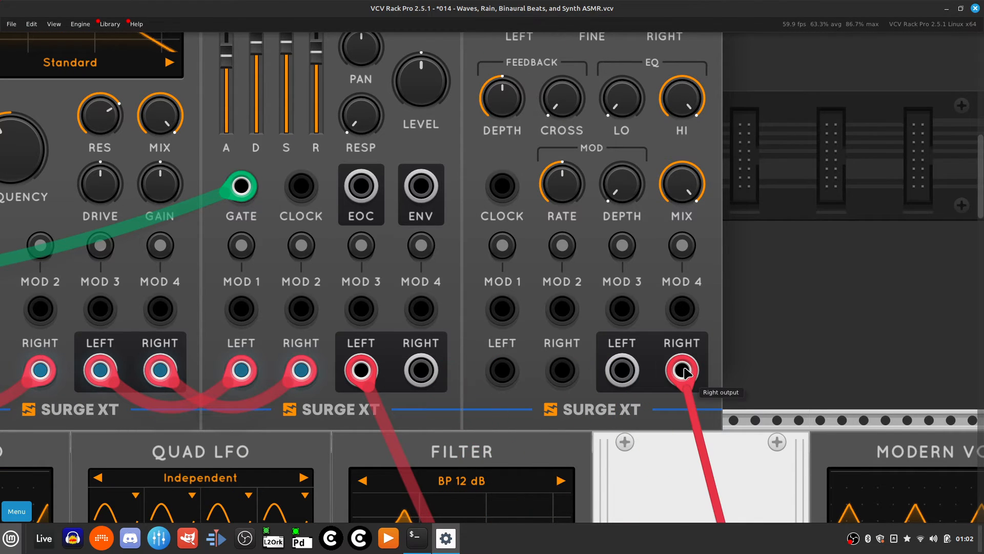
left_click_drag(373, 379, 622, 370)
Step: Patch the EG x VCA's left and right outputs into the Delay's matching inputs with red cables
right_click(368, 380)
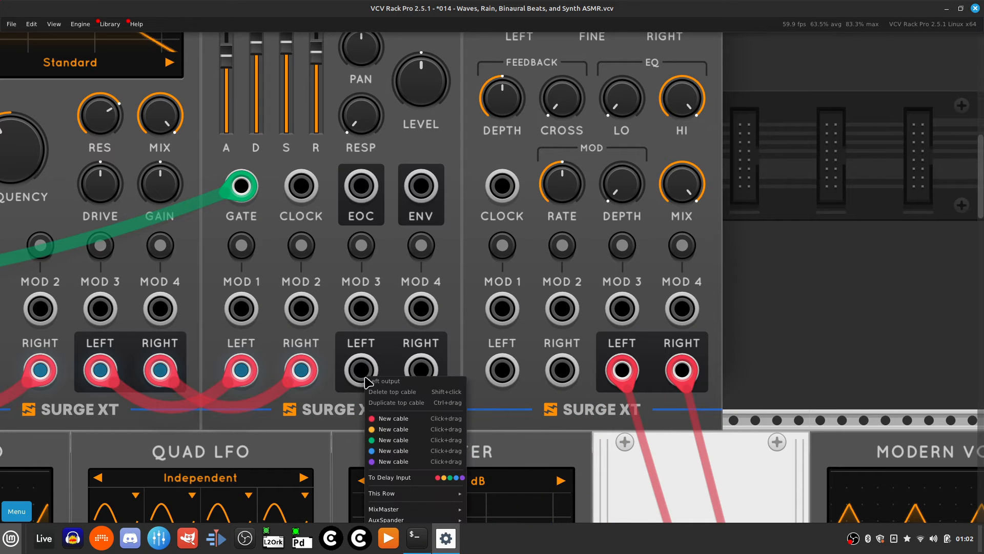
left_click(401, 427)
left_click(502, 371)
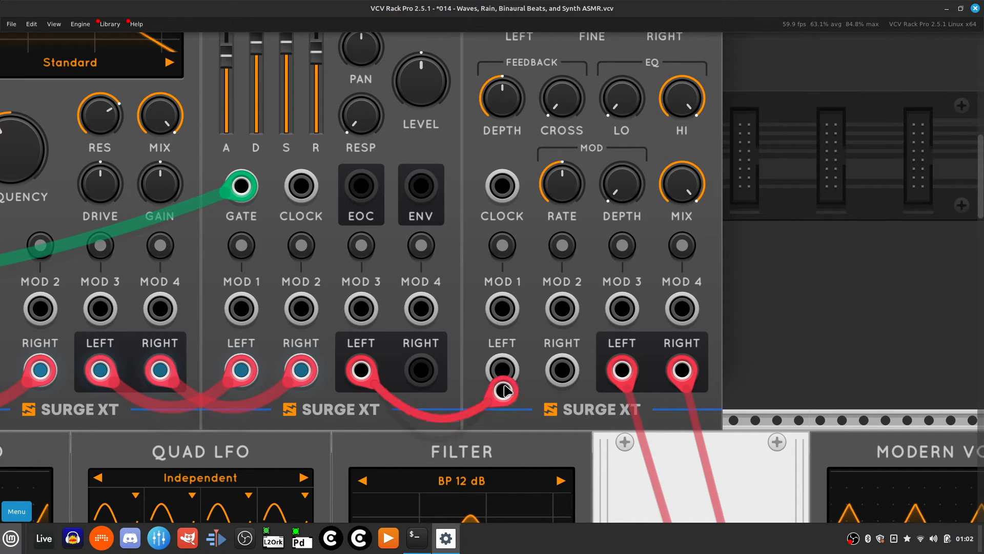
right_click(424, 365)
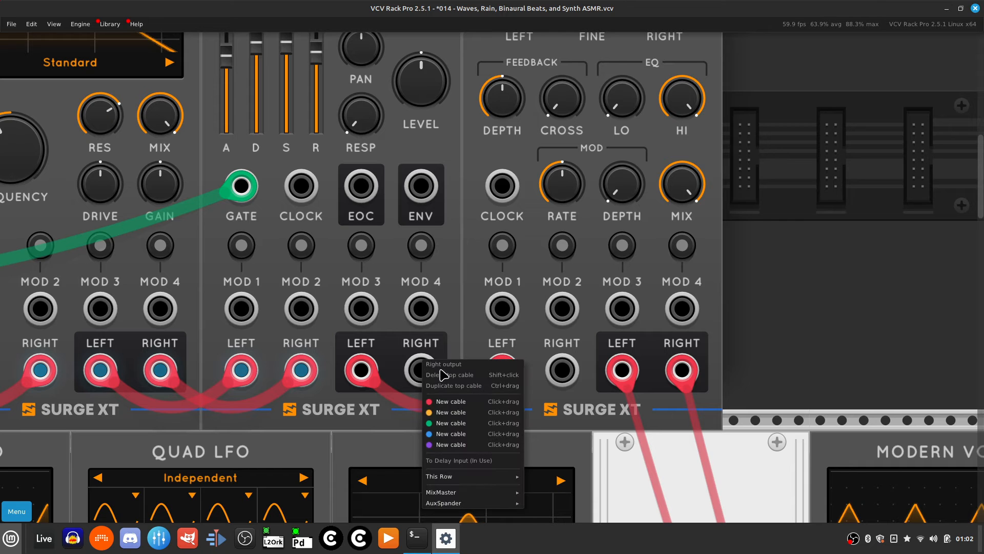
left_click(466, 401)
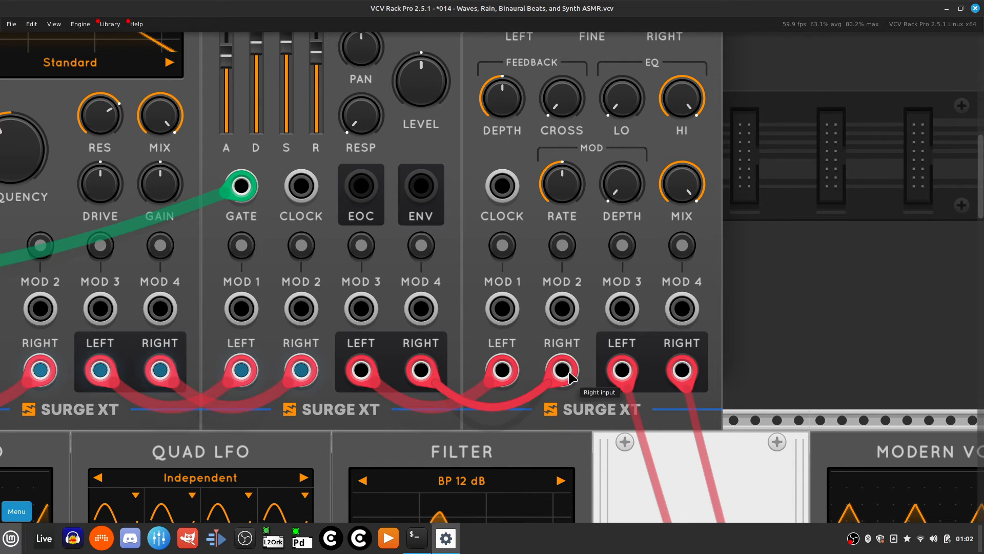
left_click(561, 393)
Step: Examine the Delay's settings and connections together with the neighbouring modules and the rows below
scroll(559, 405, "up", 4)
scroll(556, 147, "down", 2)
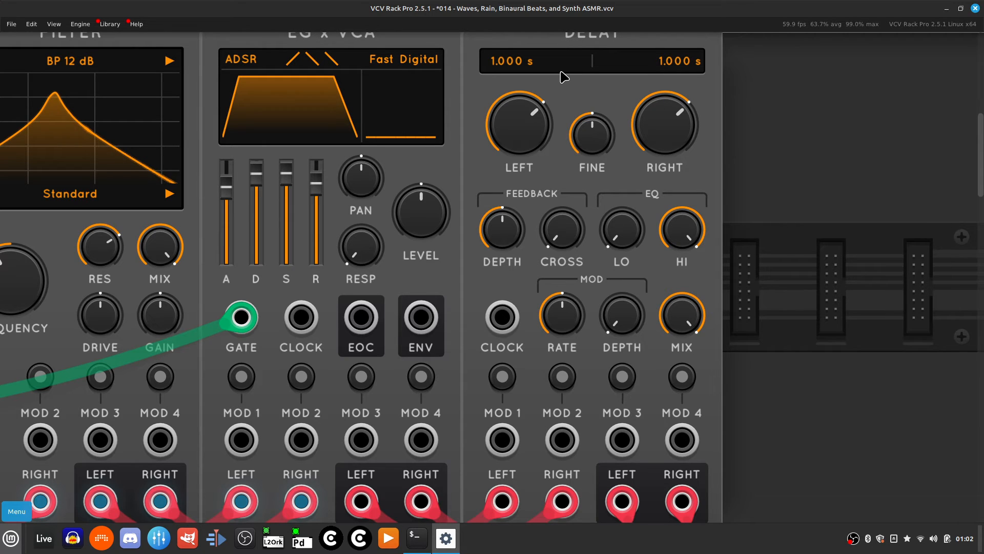
scroll(584, 153, "left", 4)
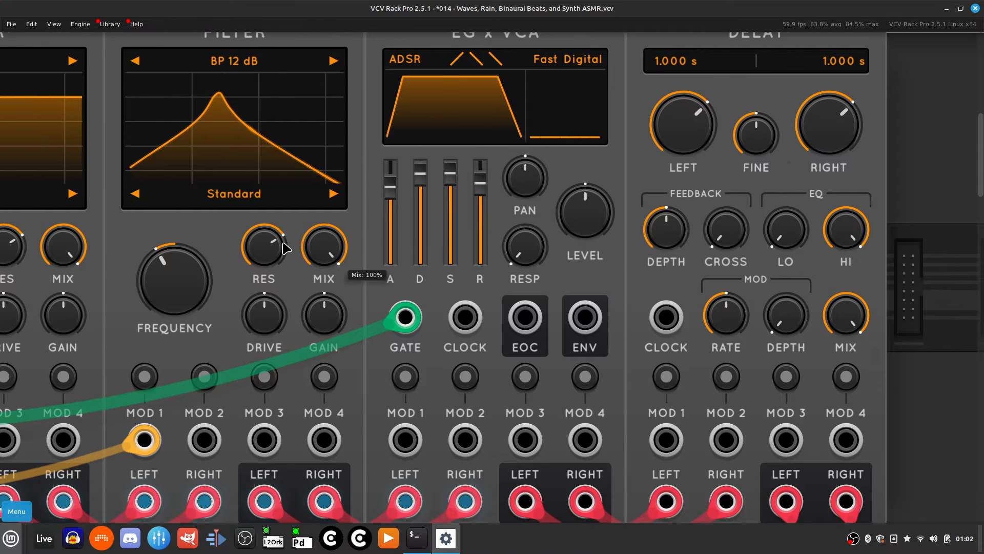
scroll(237, 253, "right", 3)
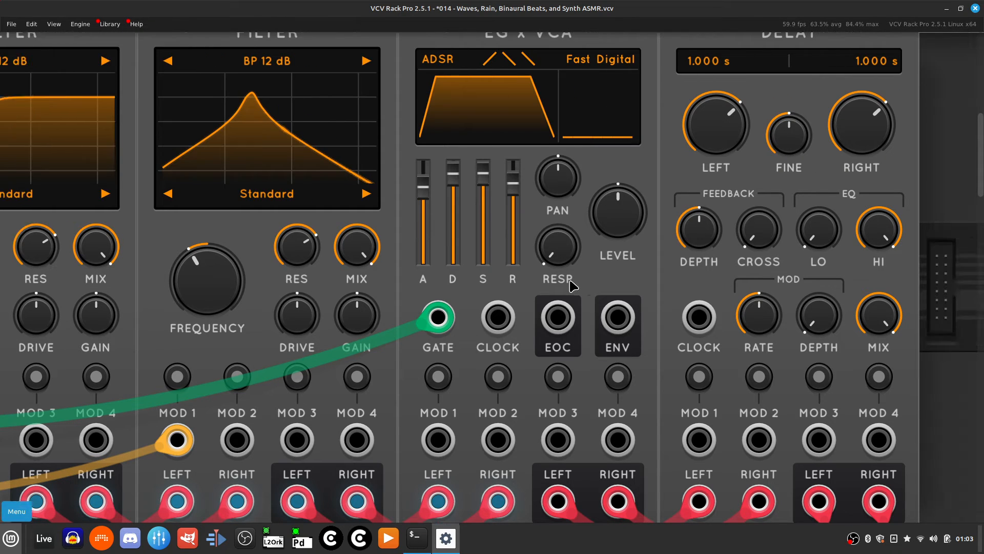
scroll(521, 339, "down", 2)
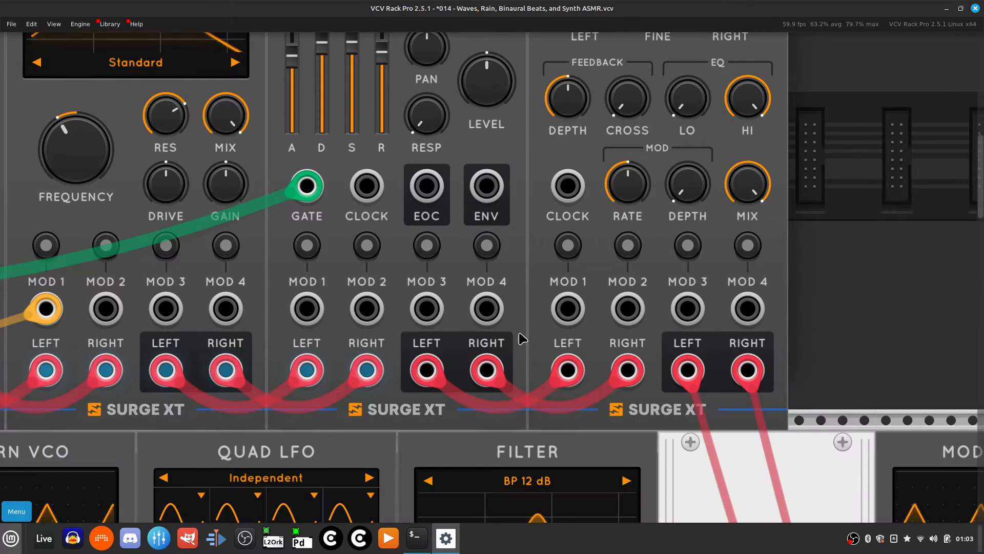
scroll(453, 336, "right", 3)
scroll(512, 343, "up", 3)
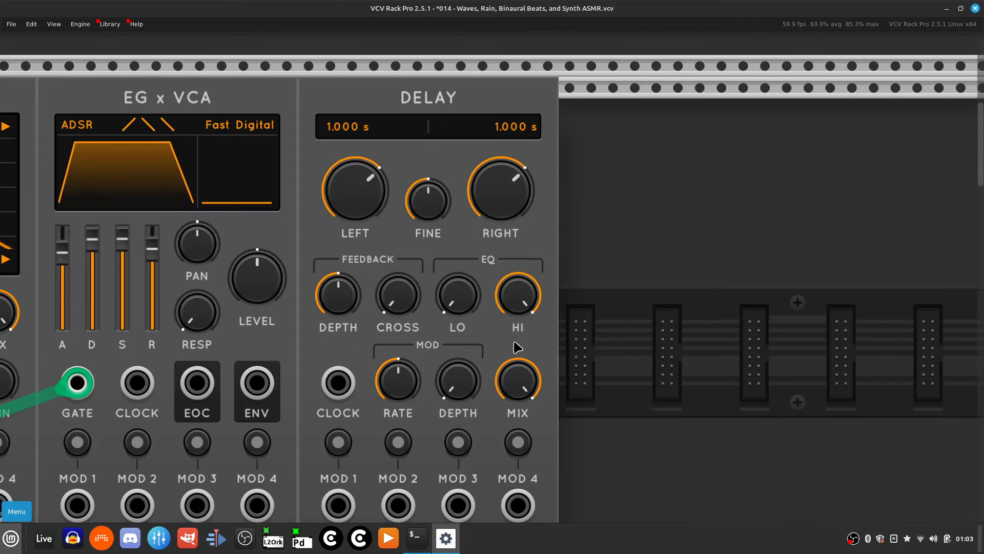
scroll(440, 432, "down", 1)
scroll(441, 429, "down", 20)
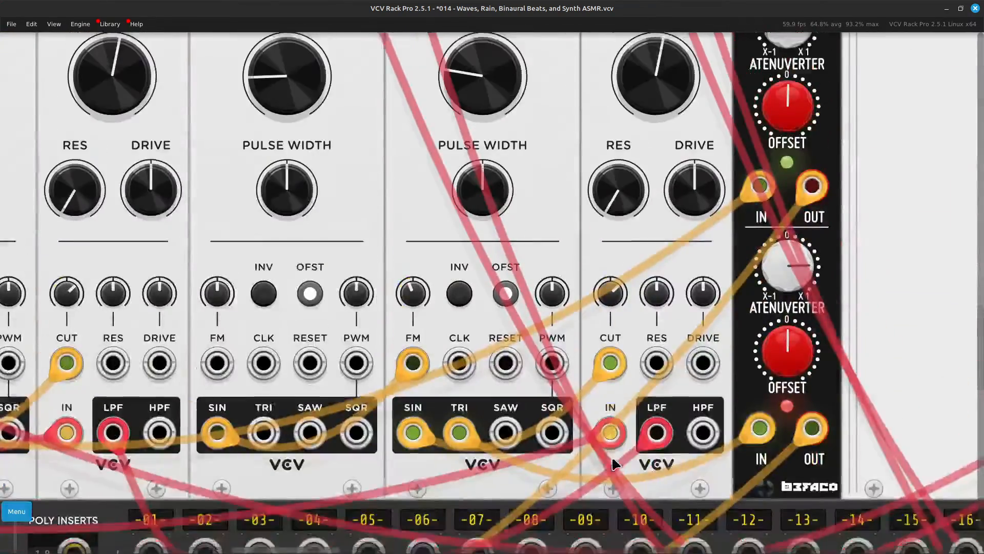
scroll(613, 457, "up", 9)
scroll(613, 463, "up", 13)
scroll(529, 392, "down", 1)
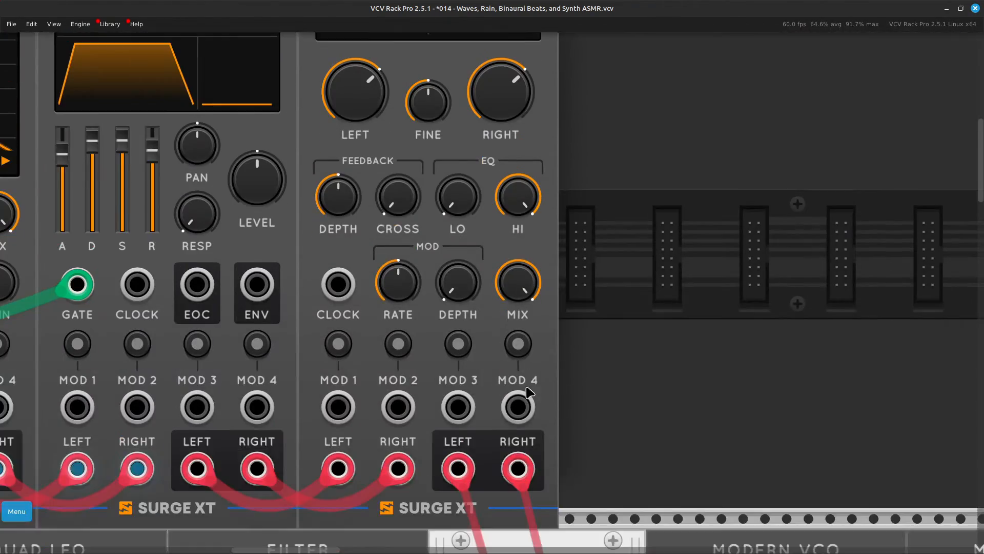
scroll(530, 392, "up", 1)
scroll(564, 397, "left", 2)
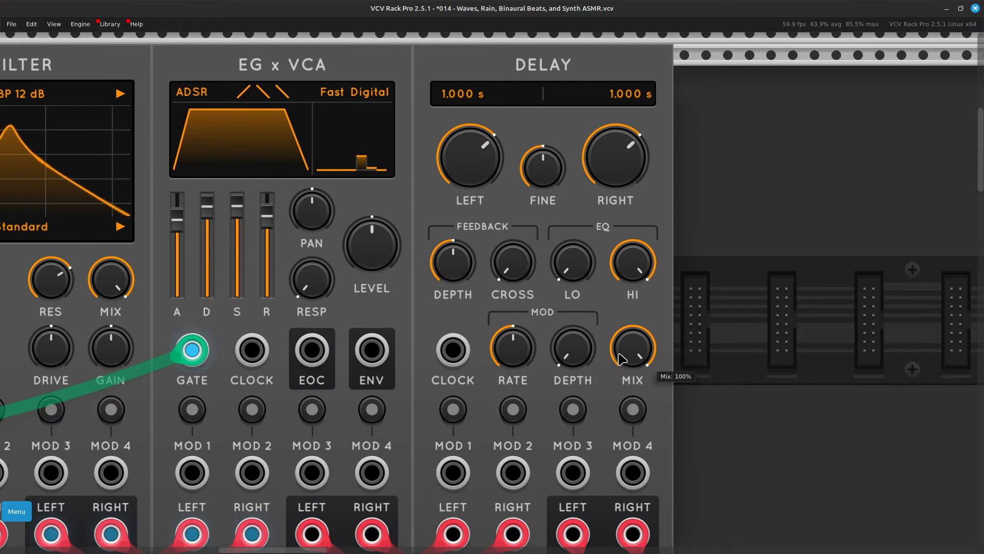
Step: Add a small amount of cross feedback on the Delay and raise its feedback depth above 50%
mouse_move(621, 359)
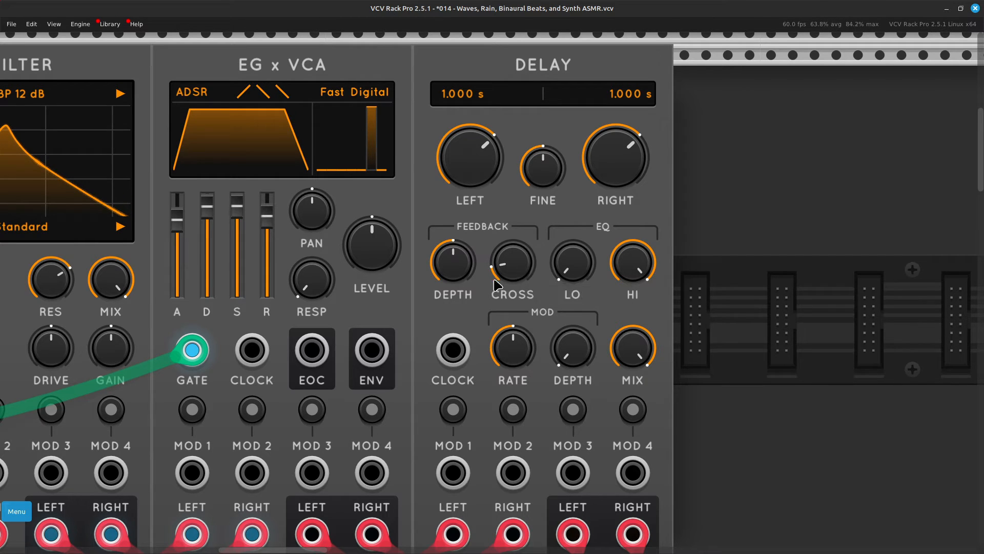
mouse_move(460, 262)
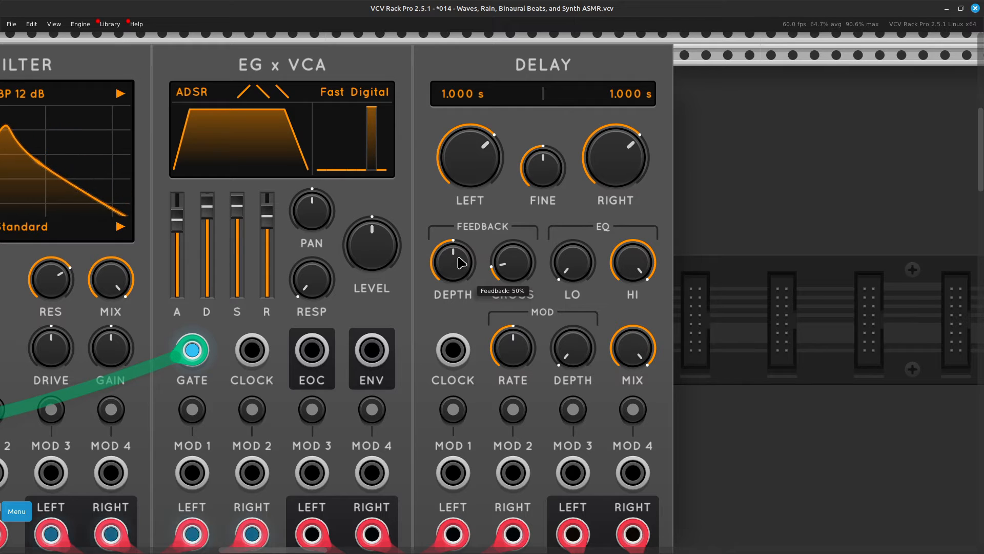
left_click_drag(460, 262, 459, 259)
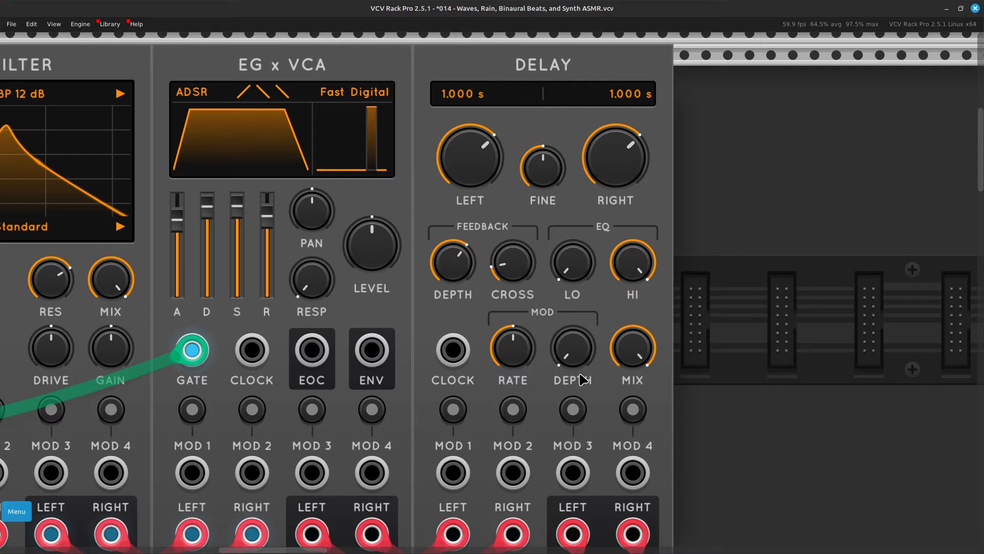
Step: Raise the Delay's modulation rate to 9.45 Hz and reduce its cross feedback to about 9%
mouse_move(574, 349)
mouse_move(509, 354)
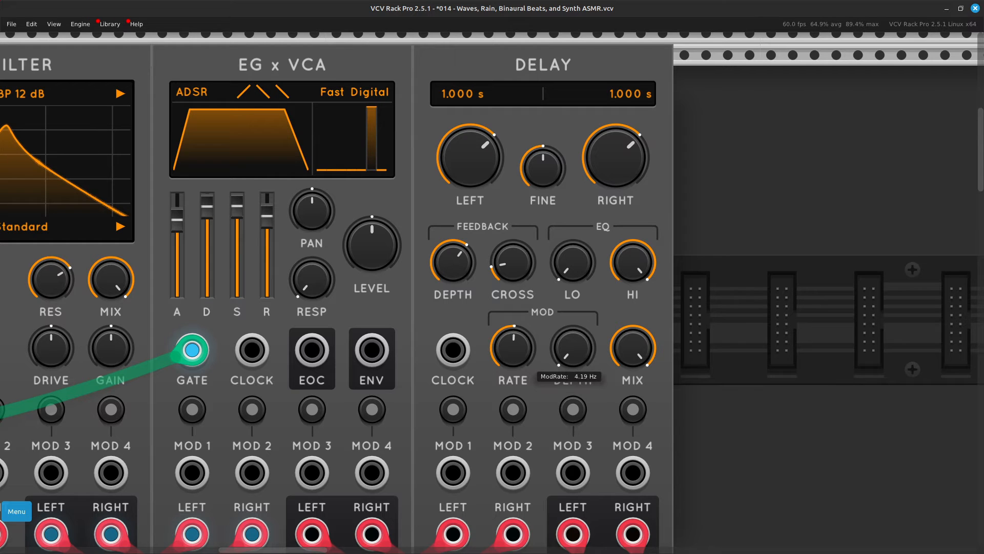
left_click_drag(512, 348, 513, 331)
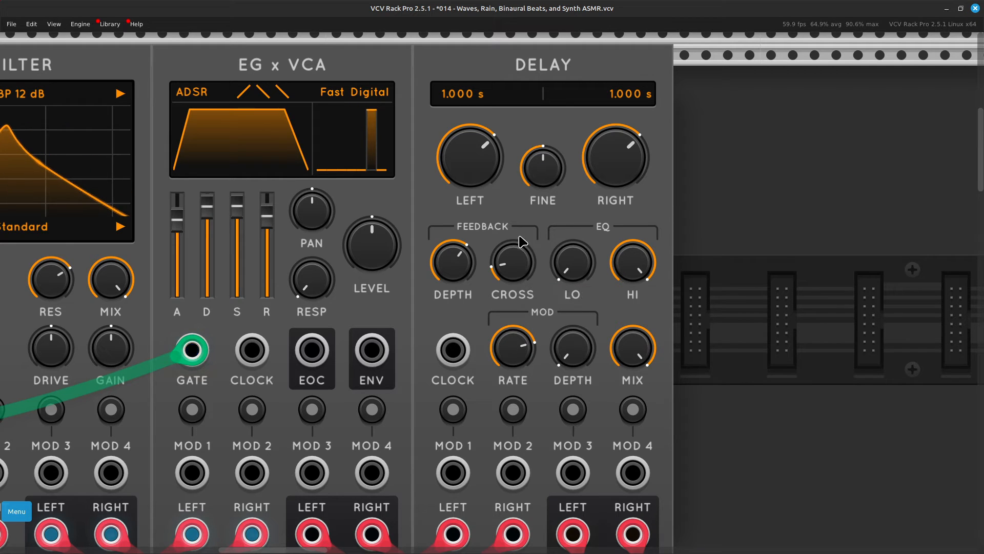
mouse_move(515, 265)
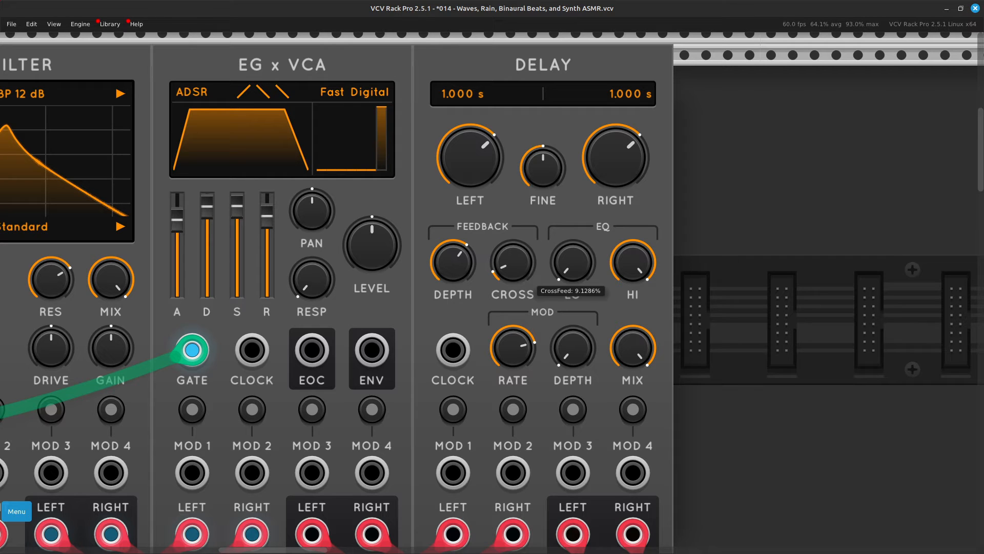
left_click_drag(511, 269, 512, 268)
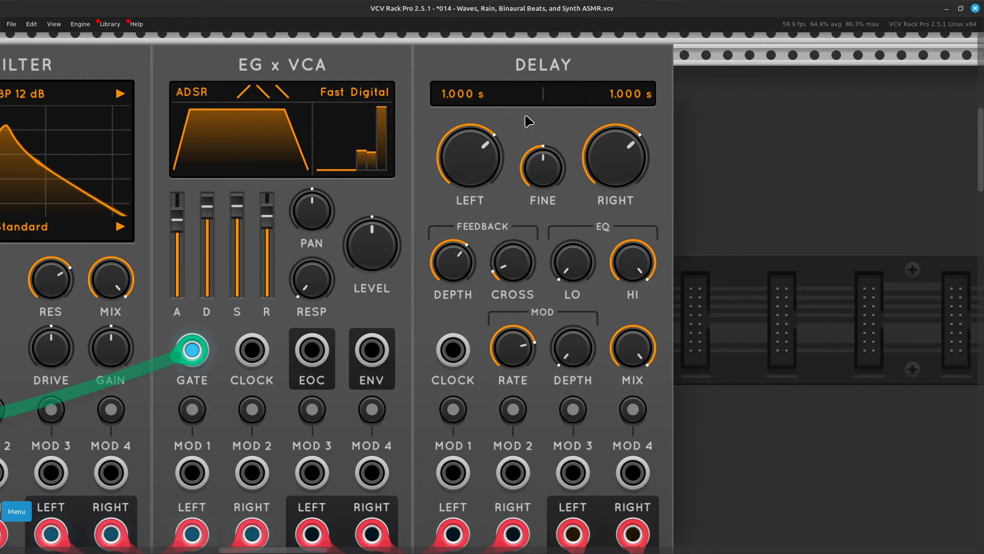
Step: Shorten the Delay's left time to 0.084 s and its right time to 0.112 s
mouse_move(473, 159)
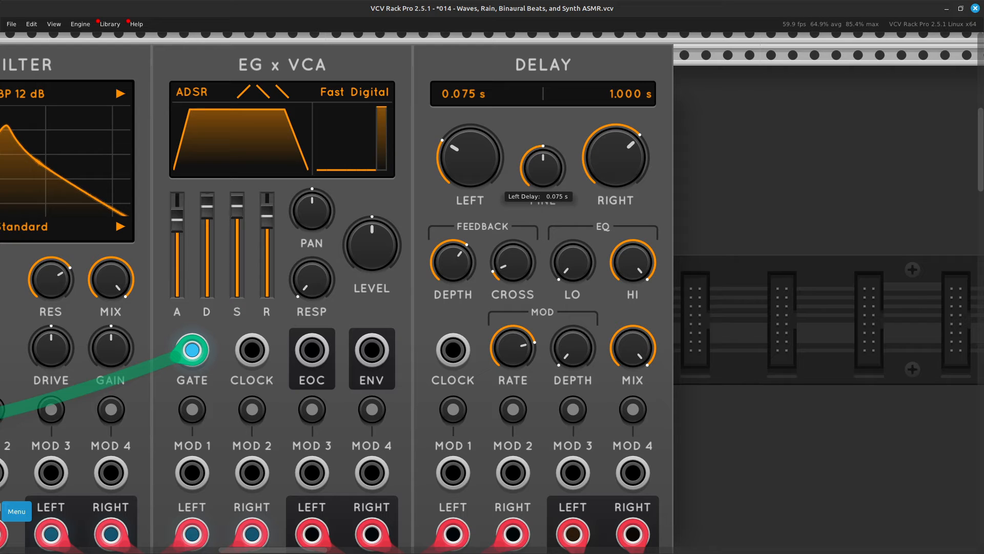
mouse_move(628, 137)
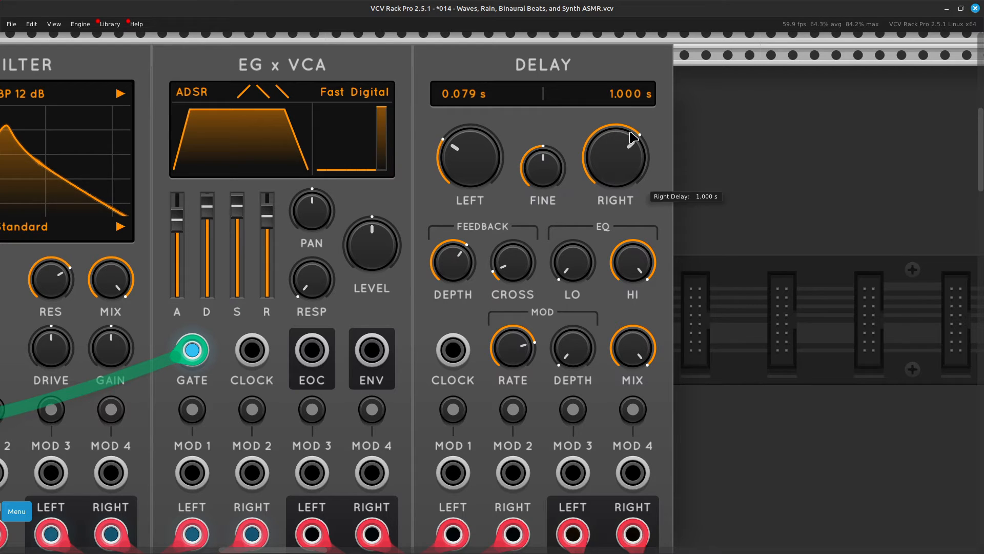
left_click_drag(628, 136, 627, 169)
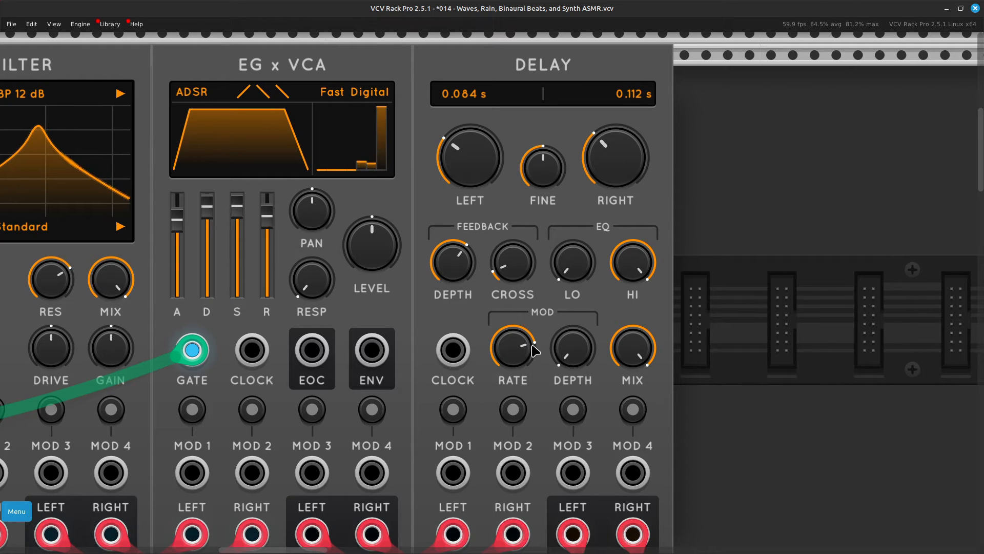
Step: Lower the Delay's feedback depth to just under 50% and greatly reduce its modulation rate
left_click_drag(450, 257, 450, 261)
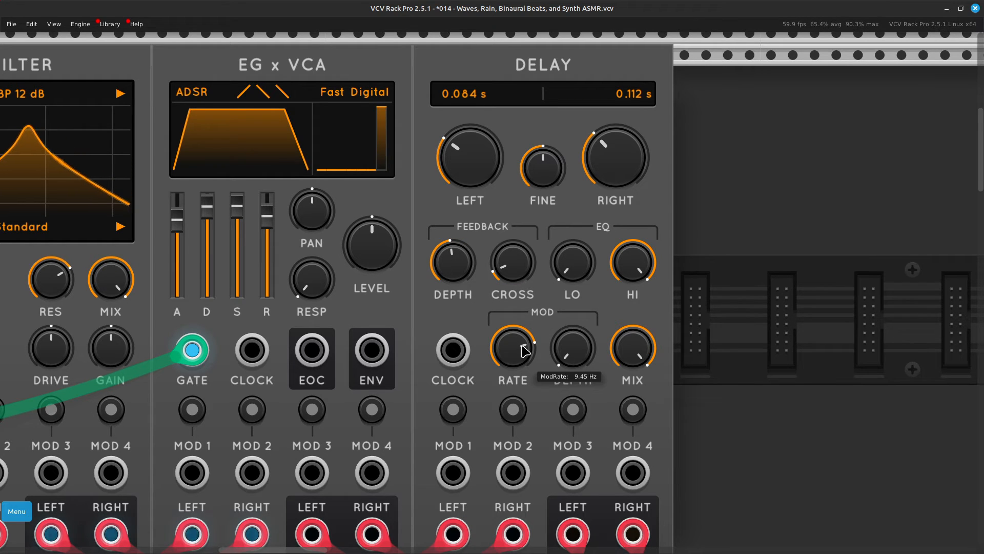
left_click_drag(523, 345, 523, 346)
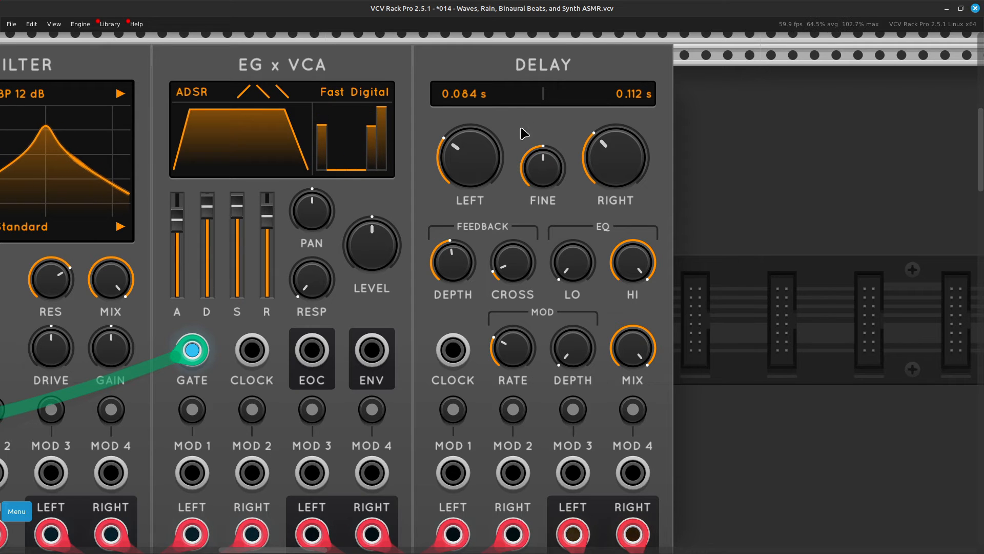
Step: Lengthen the Delay's left time to 0.801 s and its right time to 1.064 s
left_click_drag(468, 158, 468, 119)
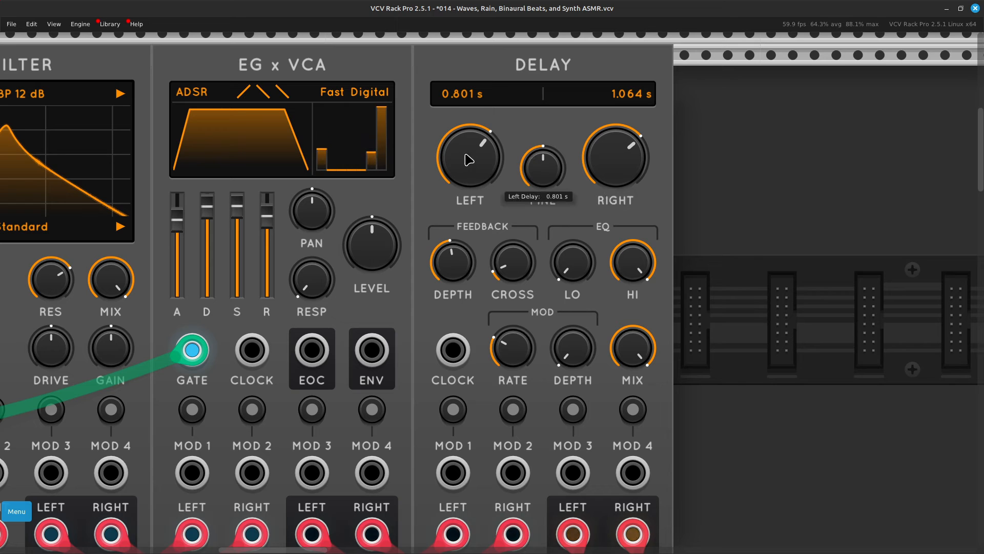
Step: Shorten the Delay's left time to 0.739 s
left_click_drag(468, 160, 469, 164)
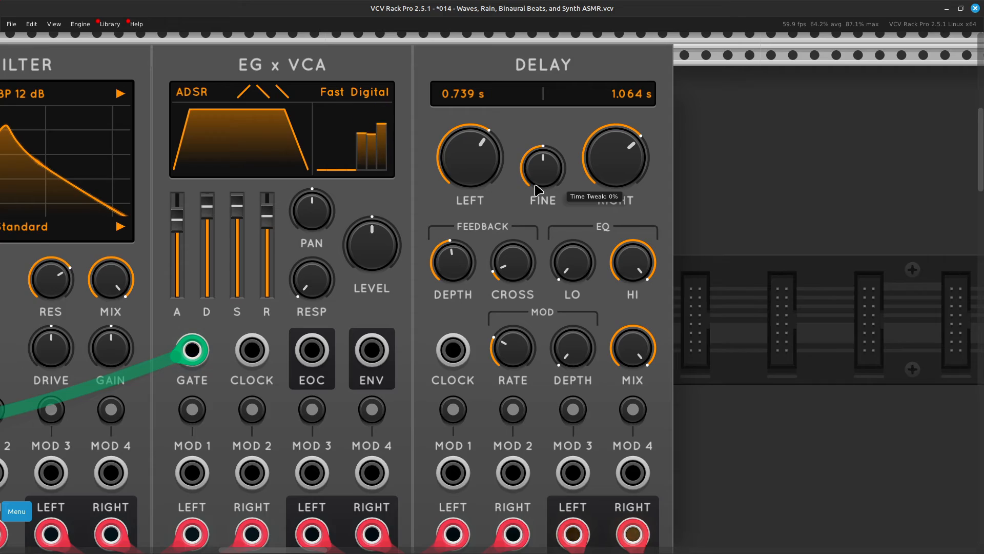
Step: Look over the instrument's chain from the MIDI-CV through the oscillators and filters to the envelope and Delay
key("ctrl+minus")
key("ctrl+minus")
key("ctrl+minus")
key("ctrl+minus")
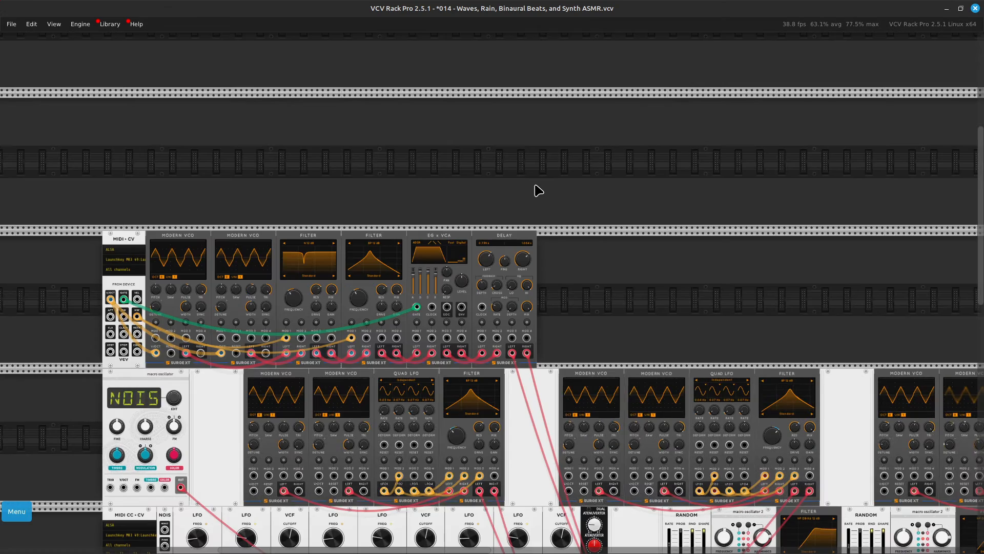
key("Left")
key("Down")
key("Right")
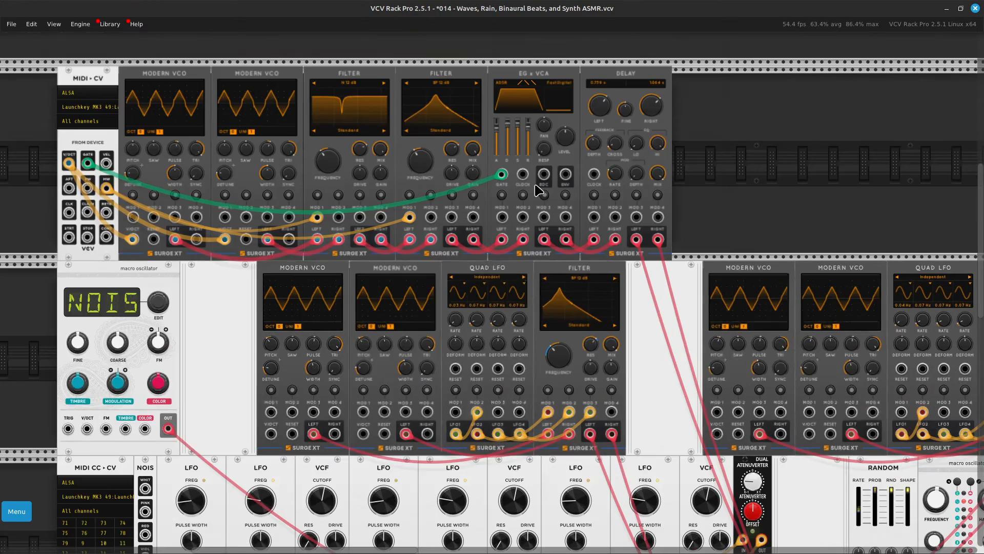
key("ctrl+equal")
key("ctrl+equal")
key("ctrl+equal")
key("Left")
key("Up")
key("Up")
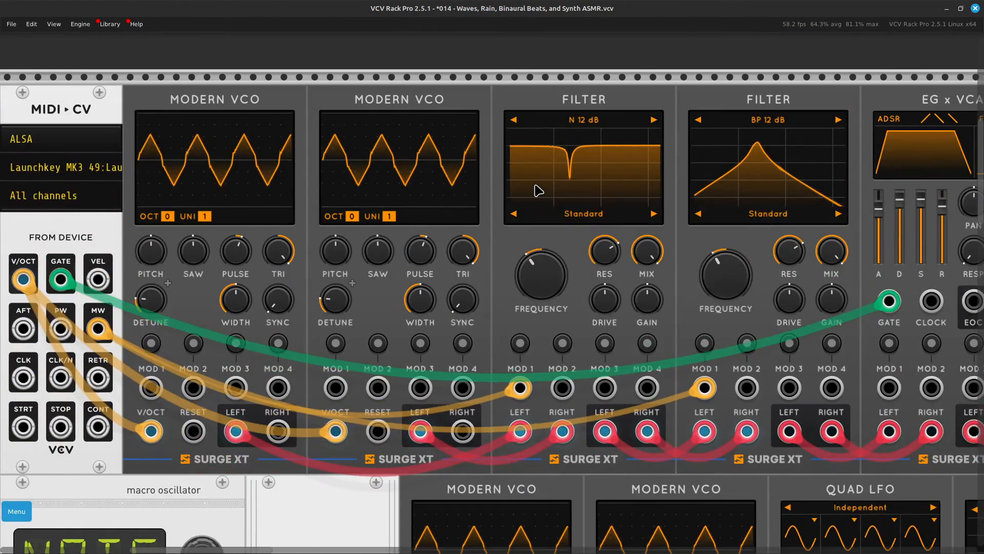
key("Right")
key("Down")
key("Left")
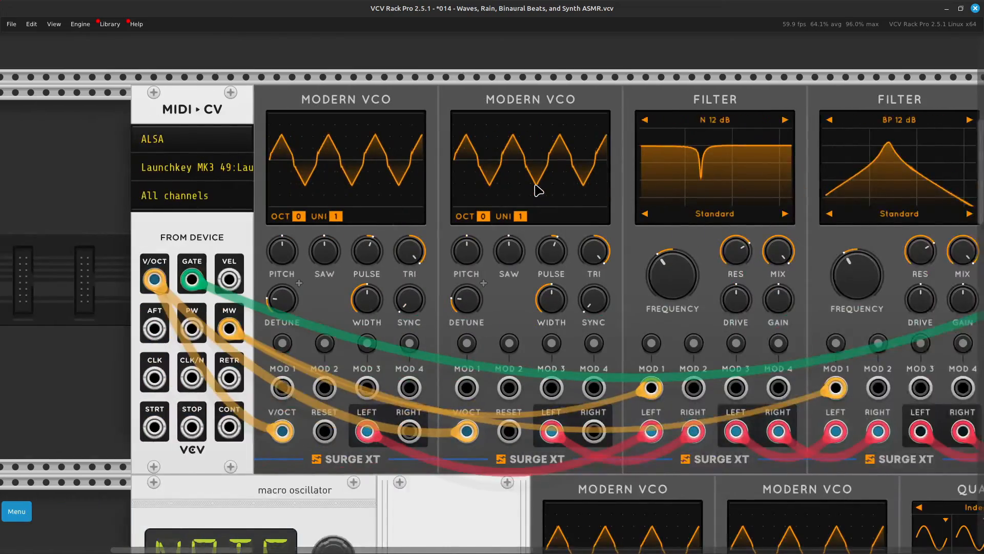
Step: Patch a green cable from the MIDI CC-CV's cell 9 output to the mixer's channel 16 level input
key("Down")
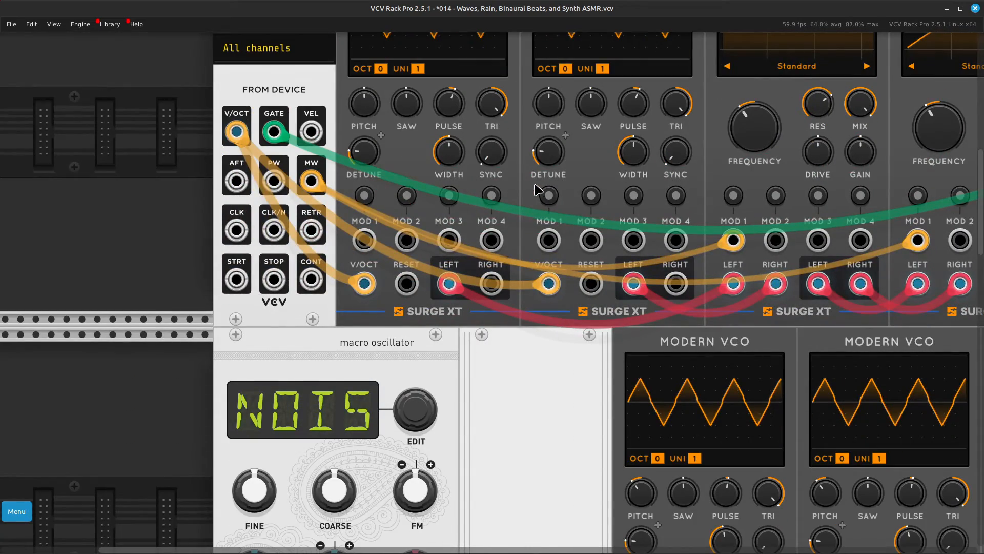
scroll(537, 190, "down", 10)
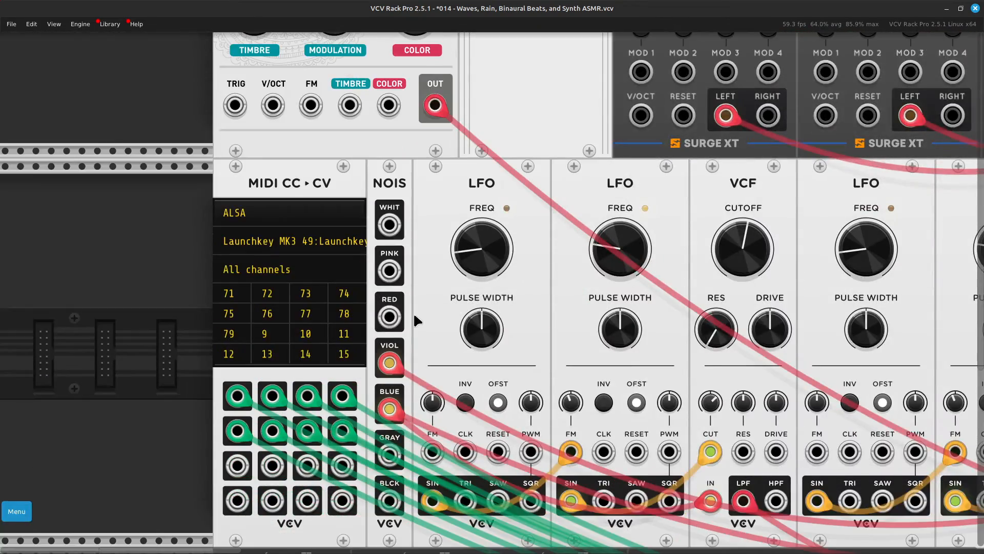
scroll(414, 320, "down", 2)
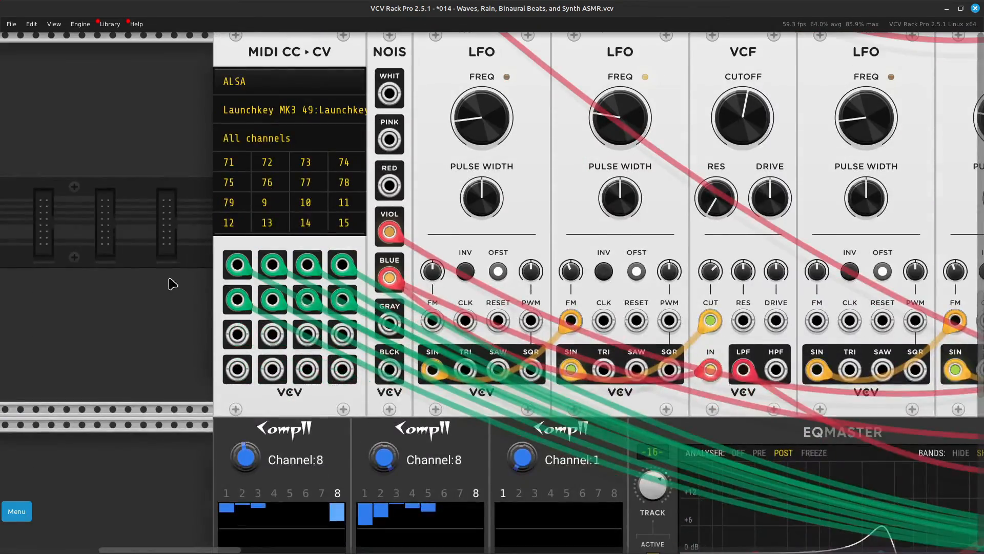
right_click(238, 341)
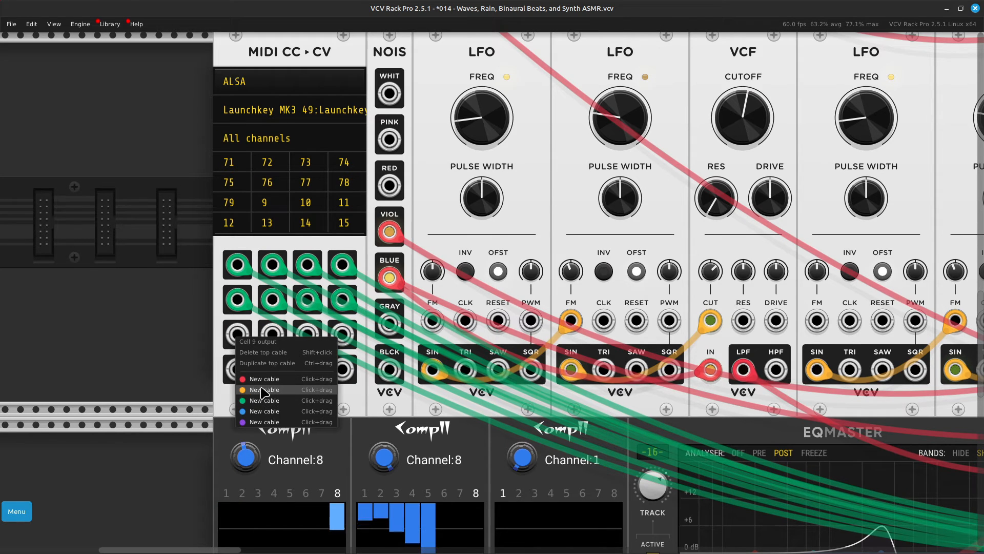
left_click_drag(262, 392, 131, 468)
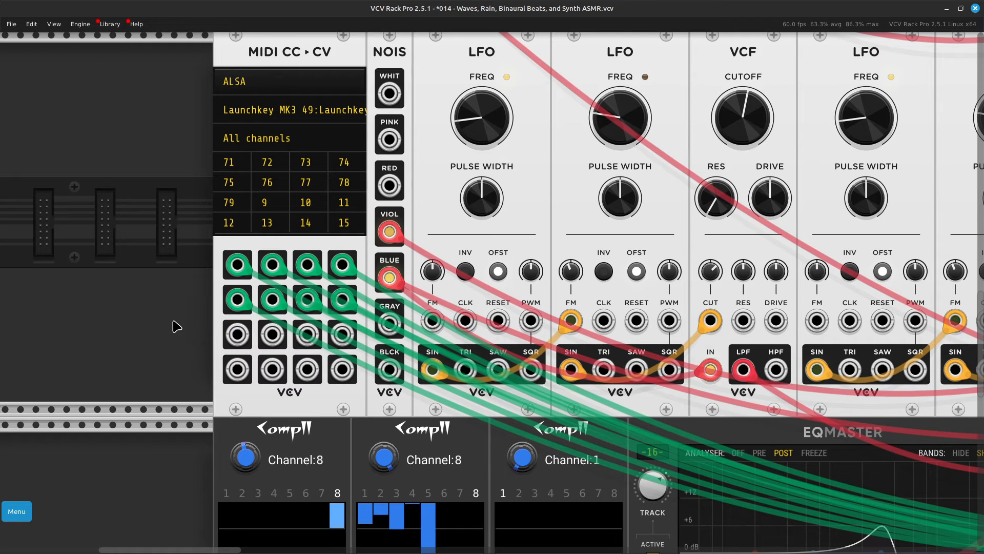
right_click(241, 333)
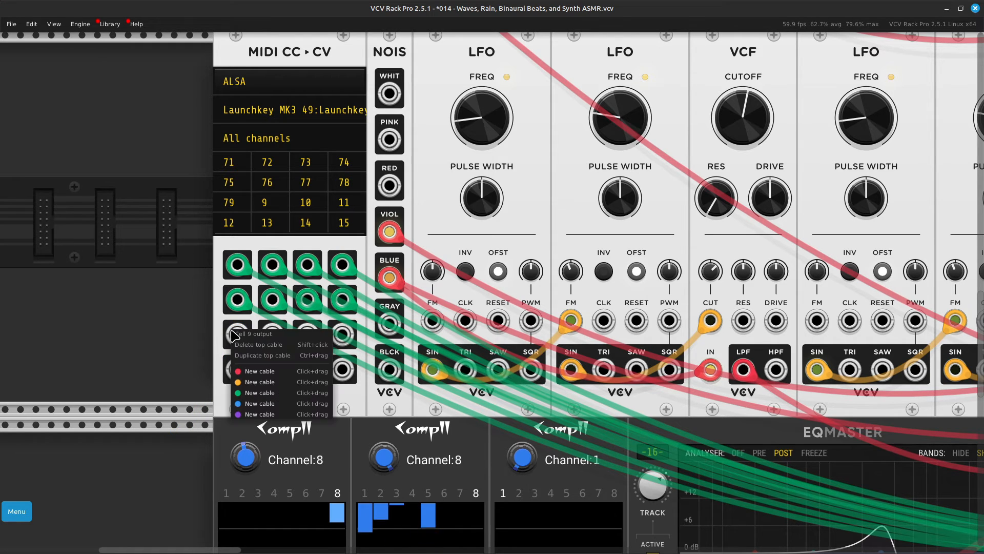
left_click(263, 392)
key("Right")
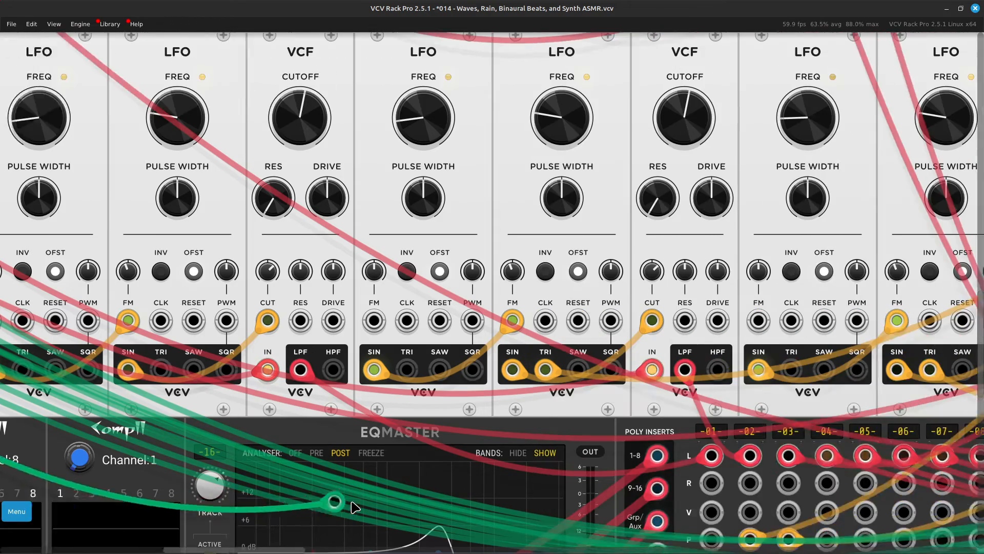
key("Down")
key("Right")
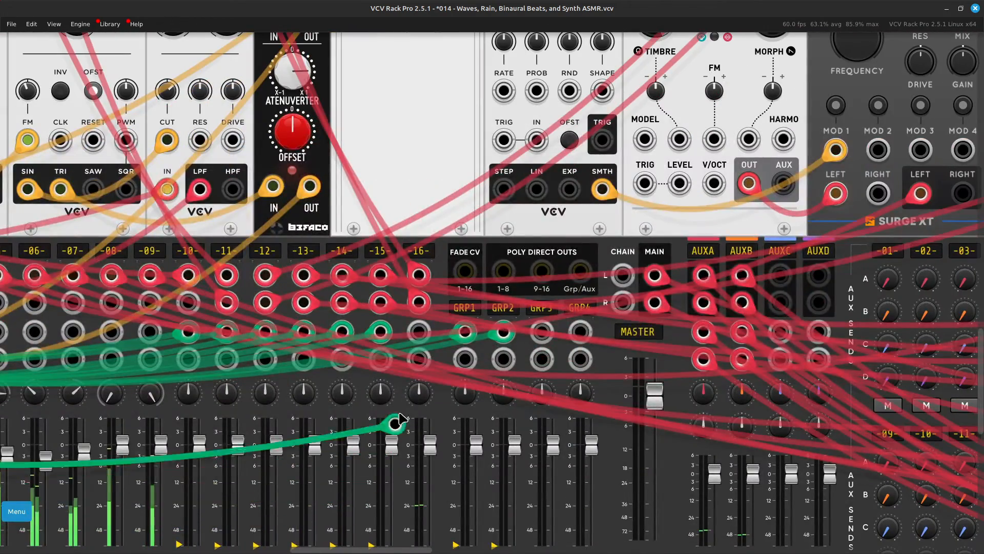
left_click(419, 332)
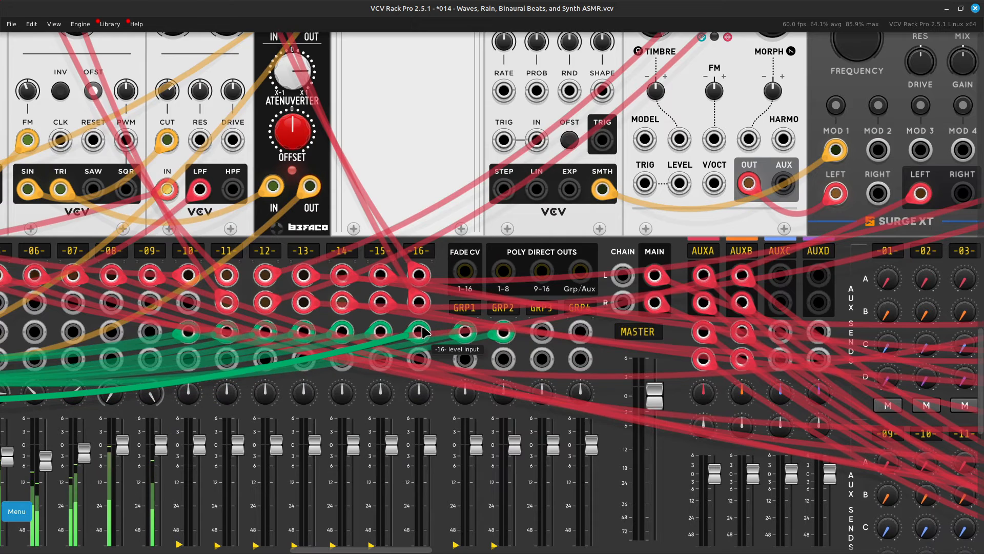
Step: Review the MIDI CC-CV's cell assignments and the instrument's full module row
key("Up")
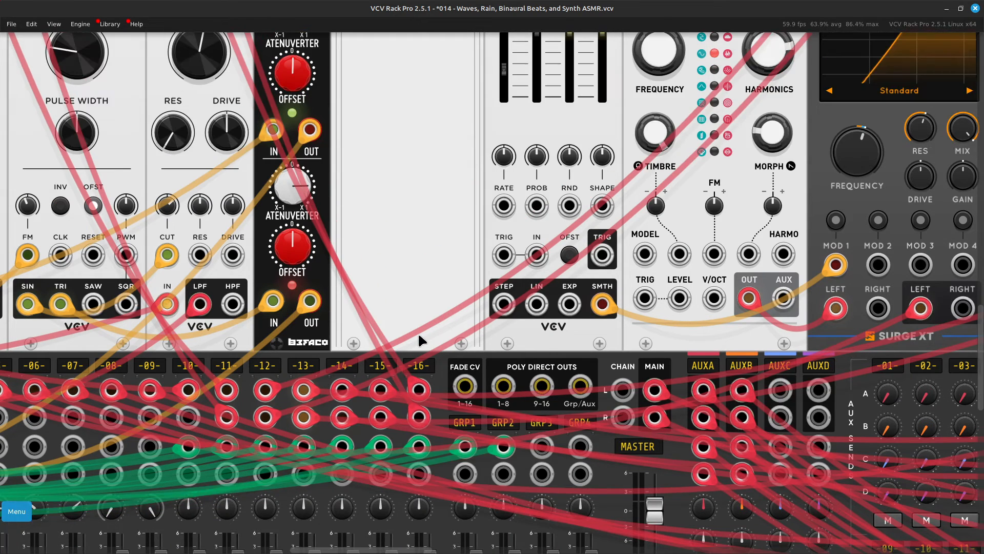
key("Left")
key("Up")
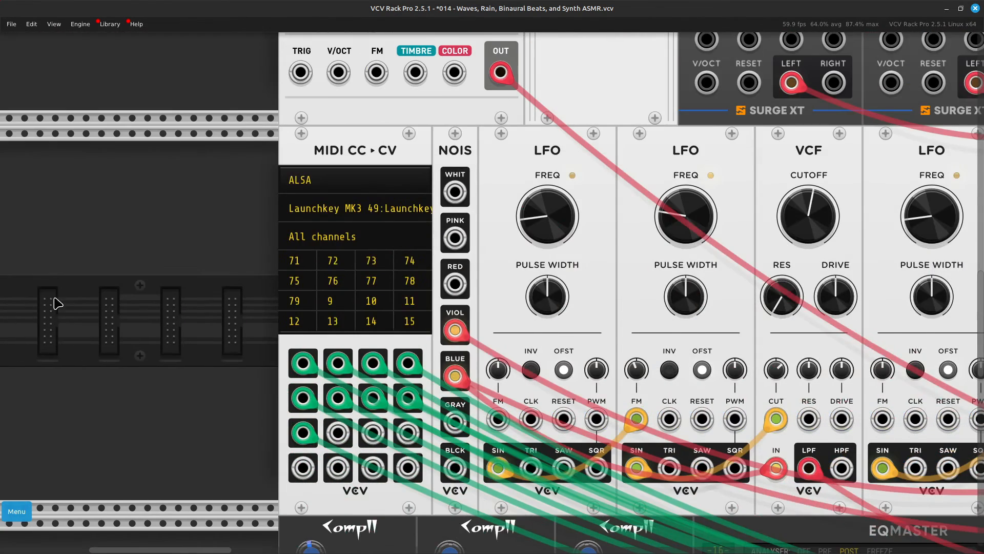
key("Up")
key("Right")
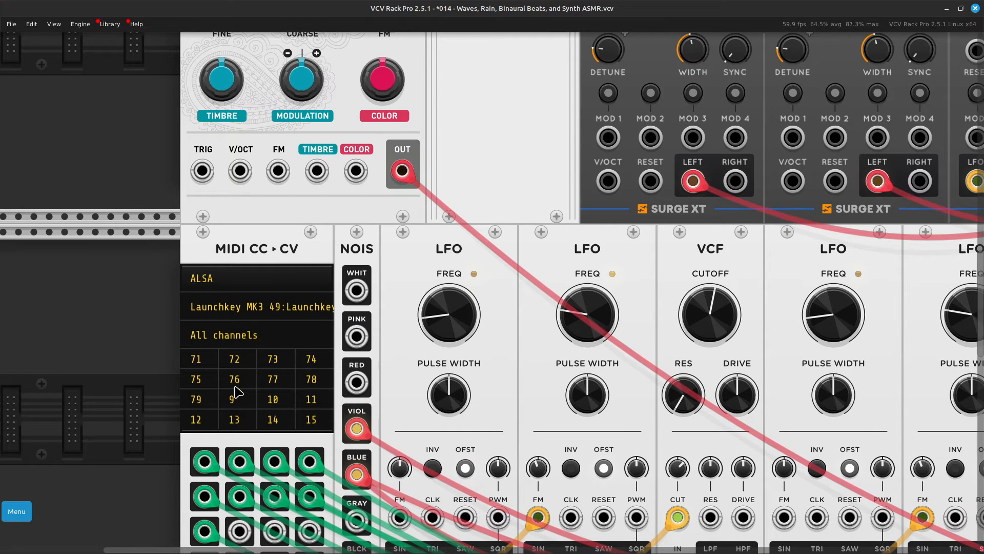
key("ctrl+minus")
key("ctrl+minus")
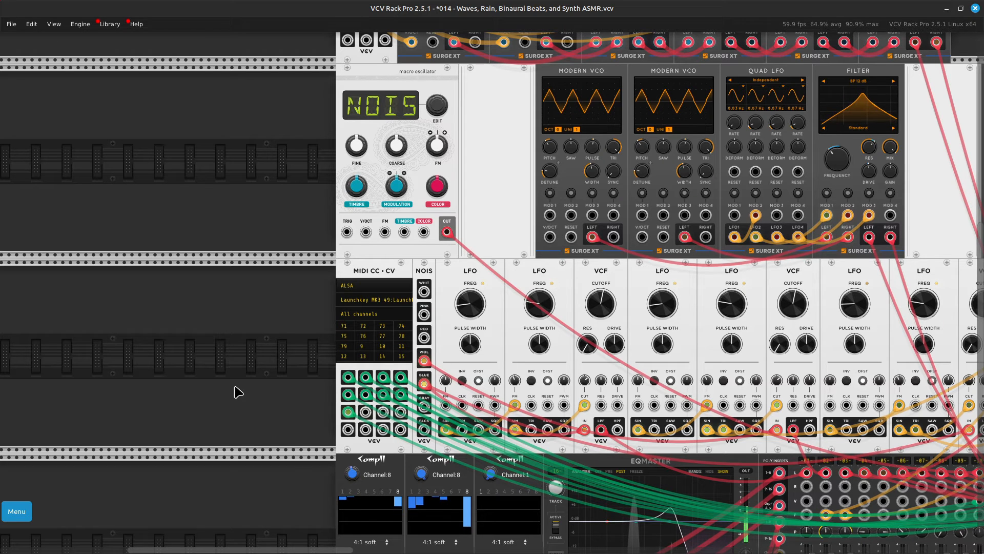
scroll(238, 392, "up", 10)
scroll(237, 392, "right", 8)
scroll(237, 392, "down", 3)
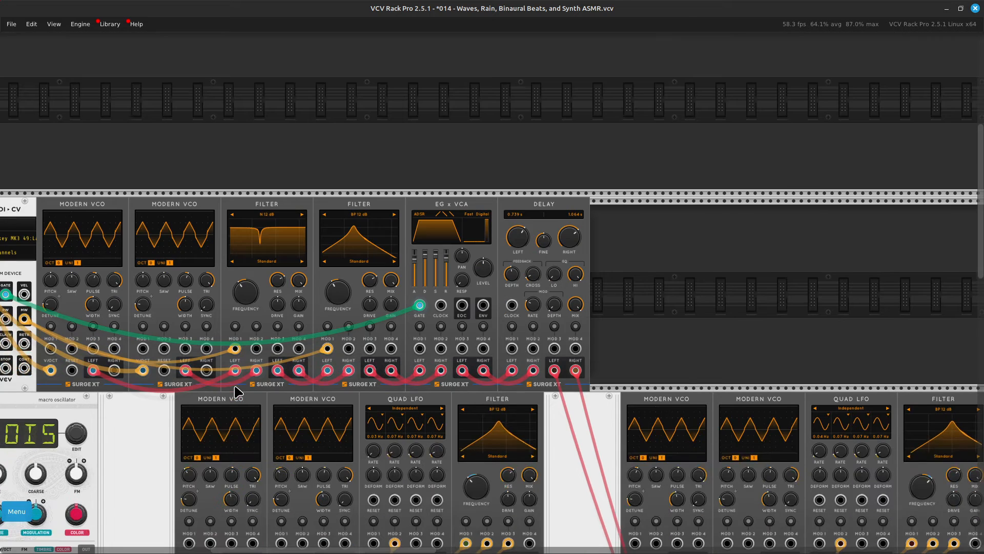
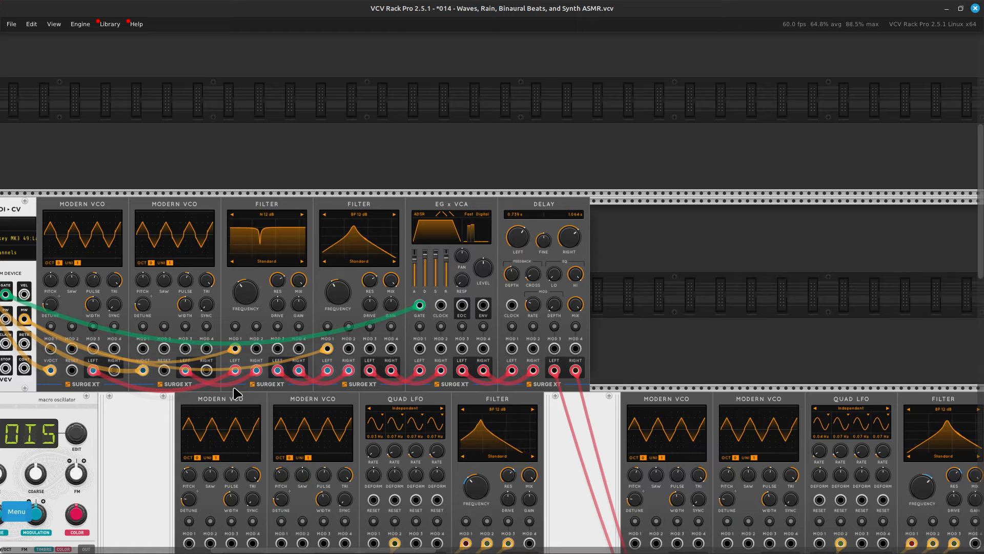
scroll(236, 392, "left", 2)
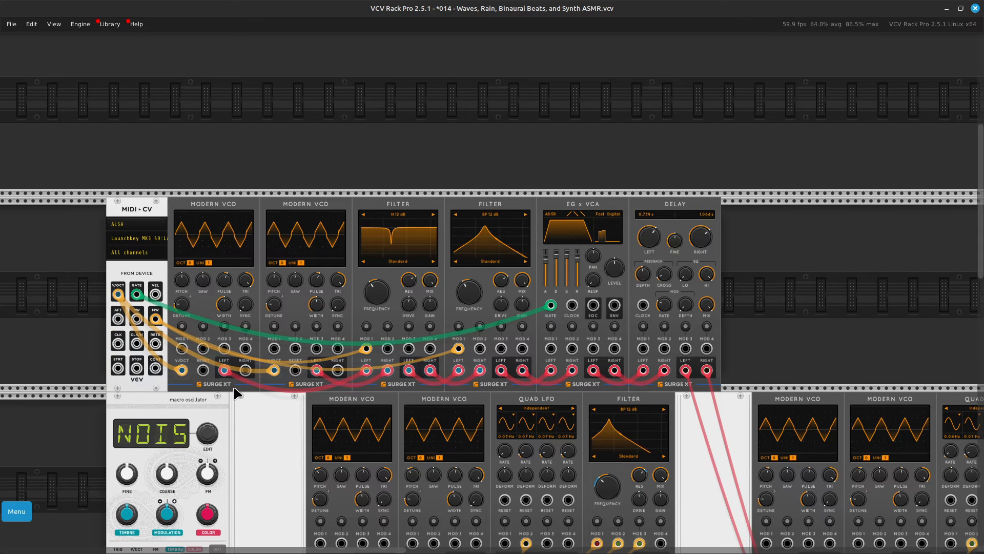
Step: Save the current patch, and also save it over the existing file "015b - Ethereal Didgeridoo & Tibetan Singing Bowl Combo Instrument.vcv"
left_click(12, 24)
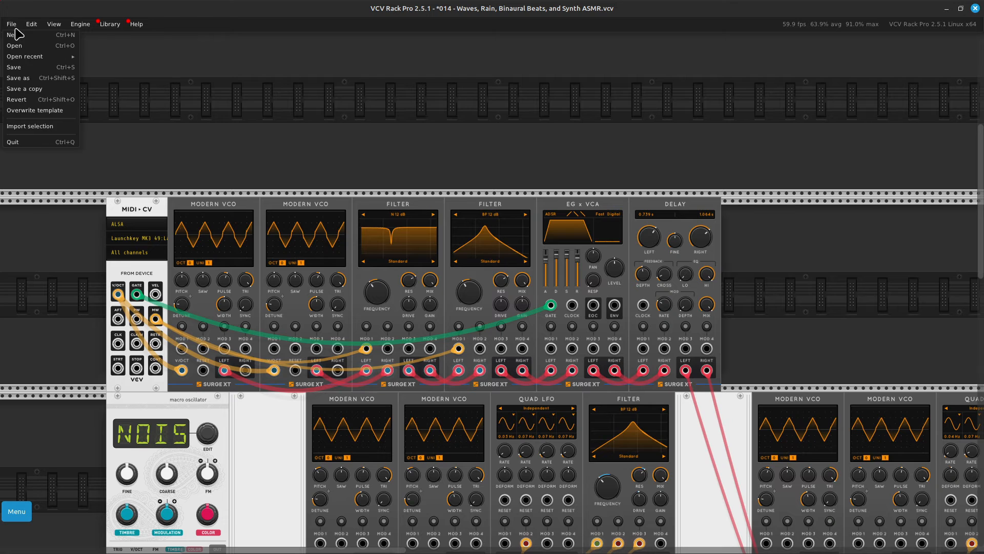
mouse_move(32, 58)
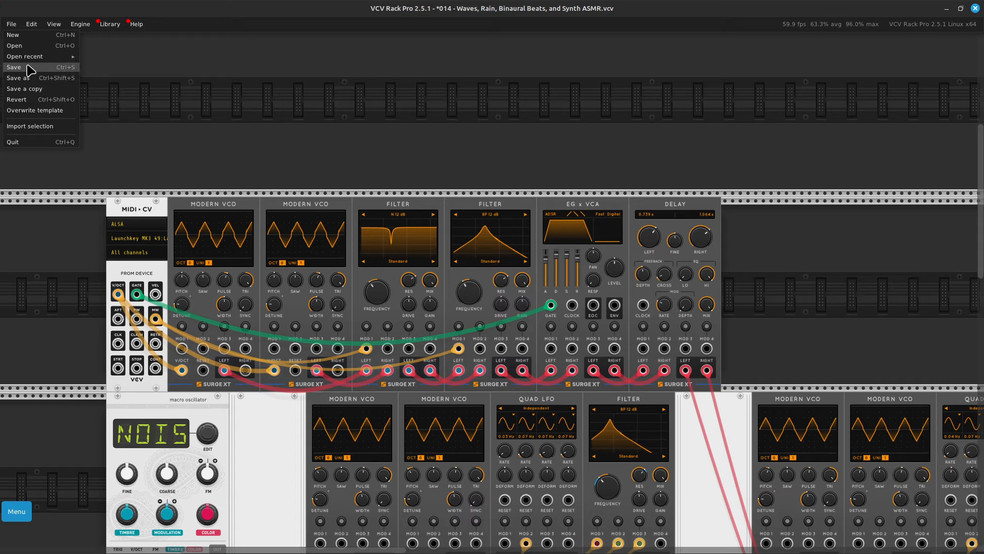
left_click(29, 68)
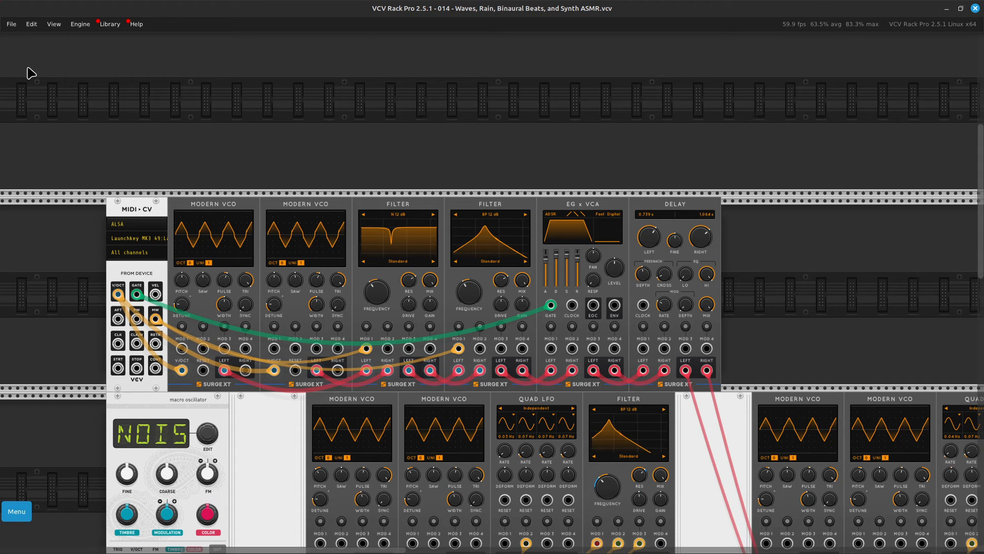
left_click(11, 26)
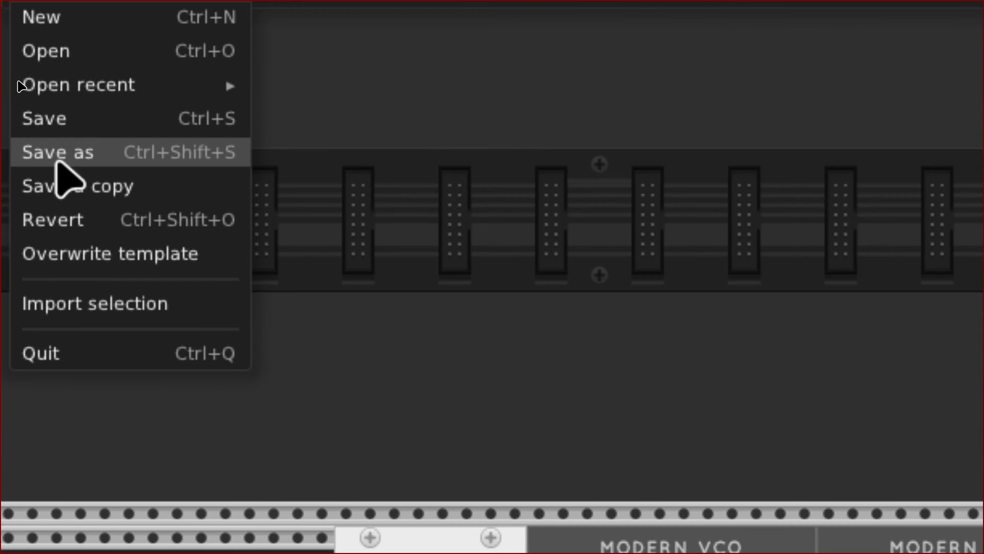
left_click(18, 81)
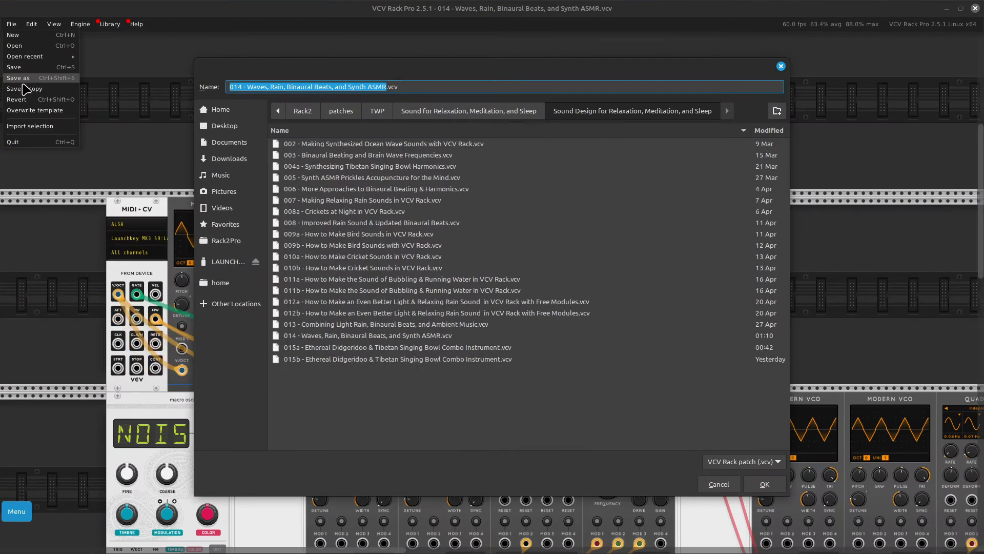
double_click(379, 360)
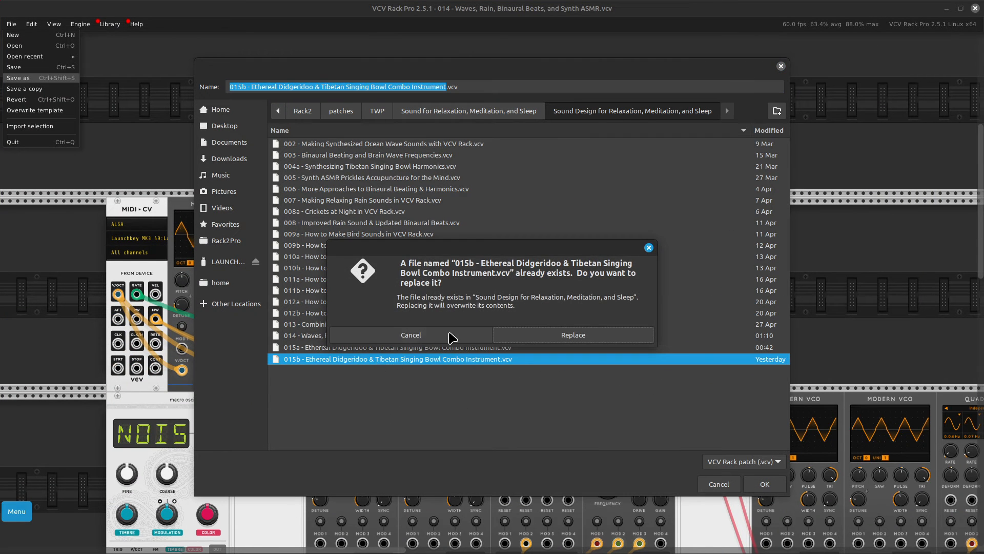
left_click(589, 338)
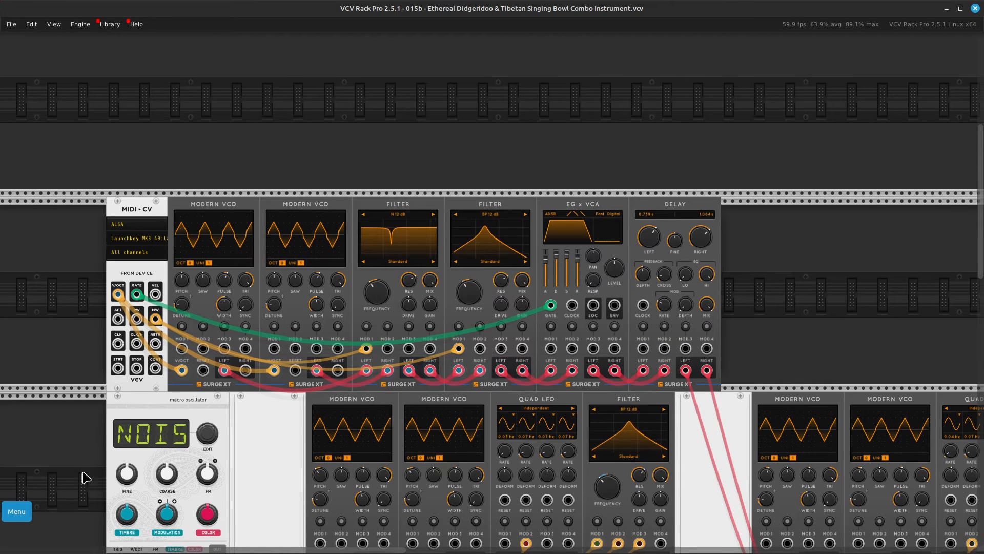
Step: Delete the whole instrument row and save the remaining patch over "014 - Waves, Rain, Binaural Beats, and Synth ASMR.vcv"
left_click_drag(65, 285, 928, 351)
key("Delete")
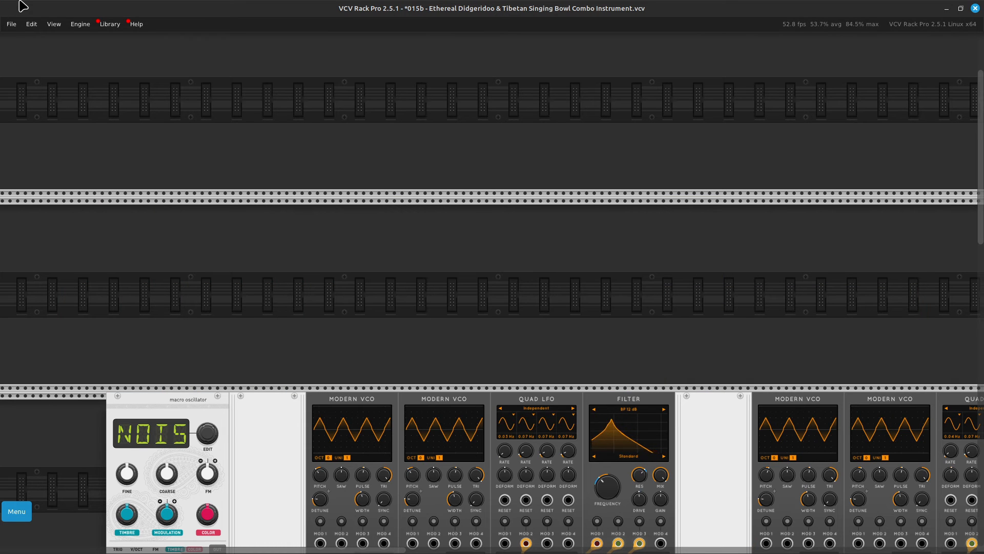
left_click(10, 29)
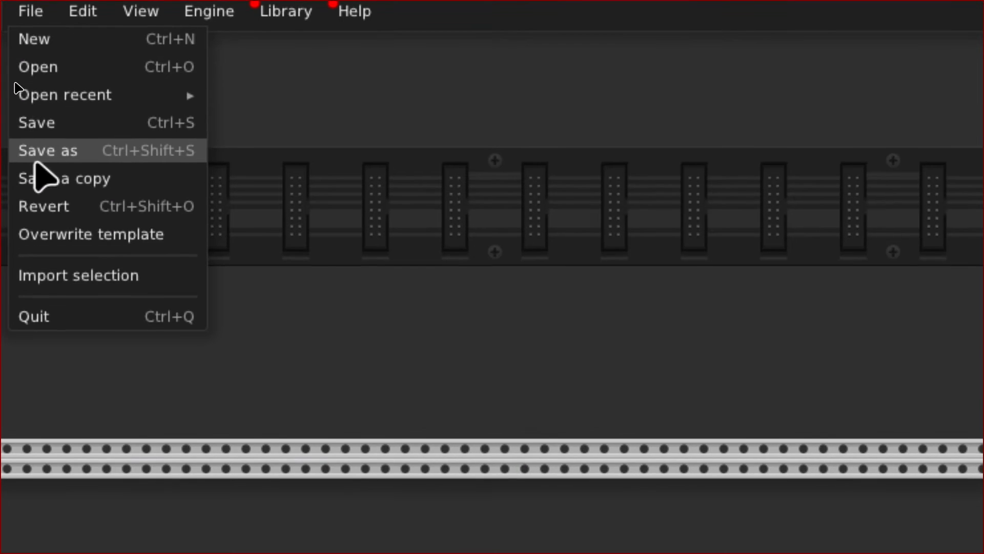
left_click(34, 154)
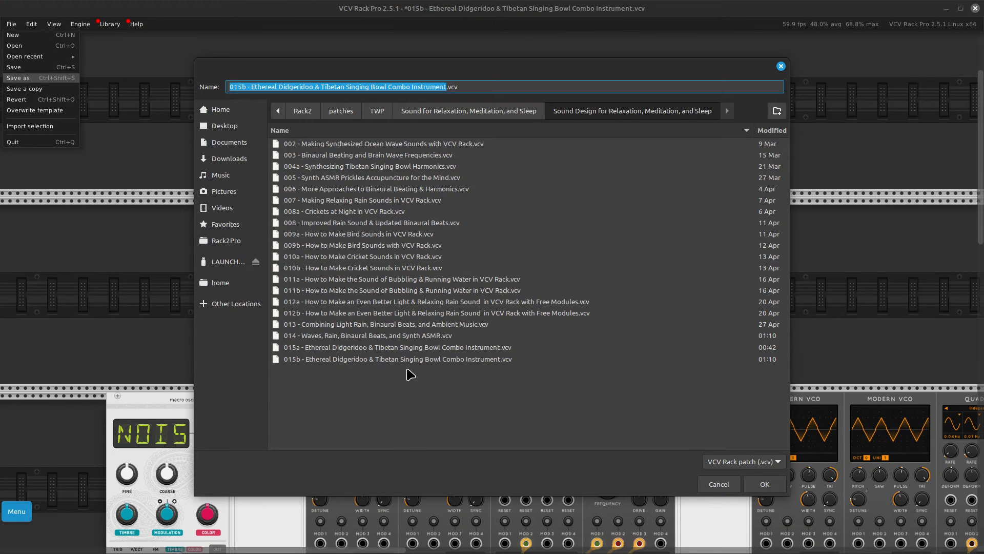
double_click(432, 336)
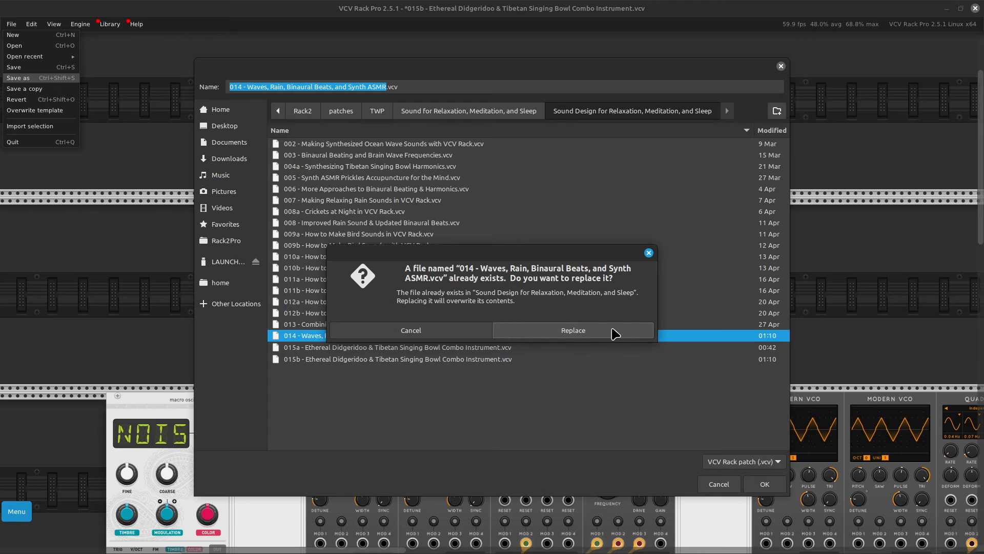
left_click(615, 332)
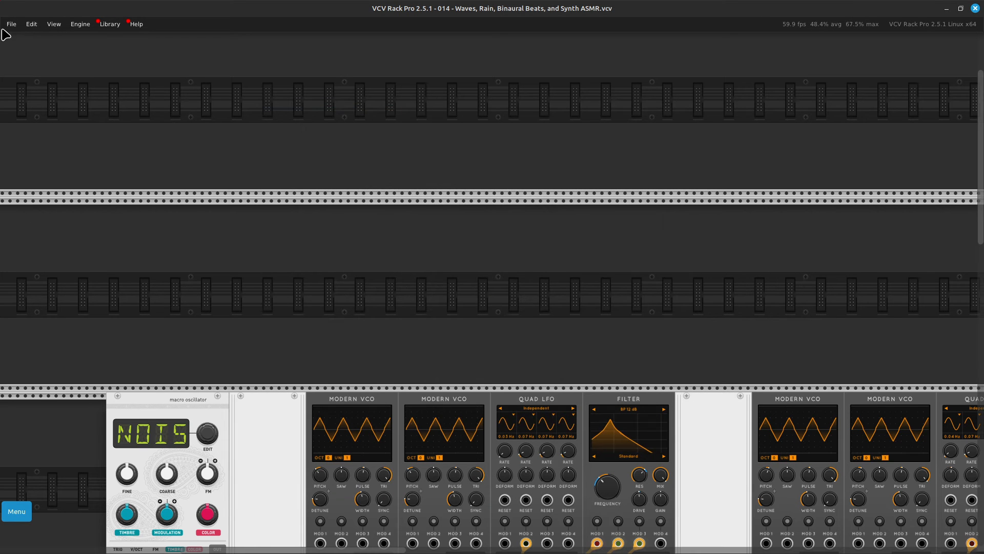
Step: Open the patch "015a - Ethereal Didgeridoo & Tibetan Singing Bowl Combo Instrument.vcv"
scroll(7, 37, "up", 3)
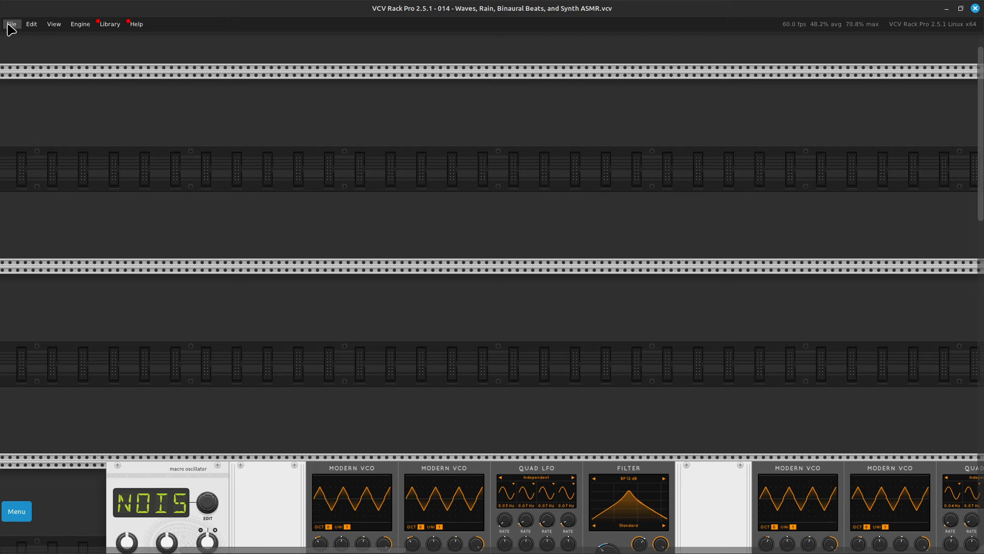
left_click(12, 26)
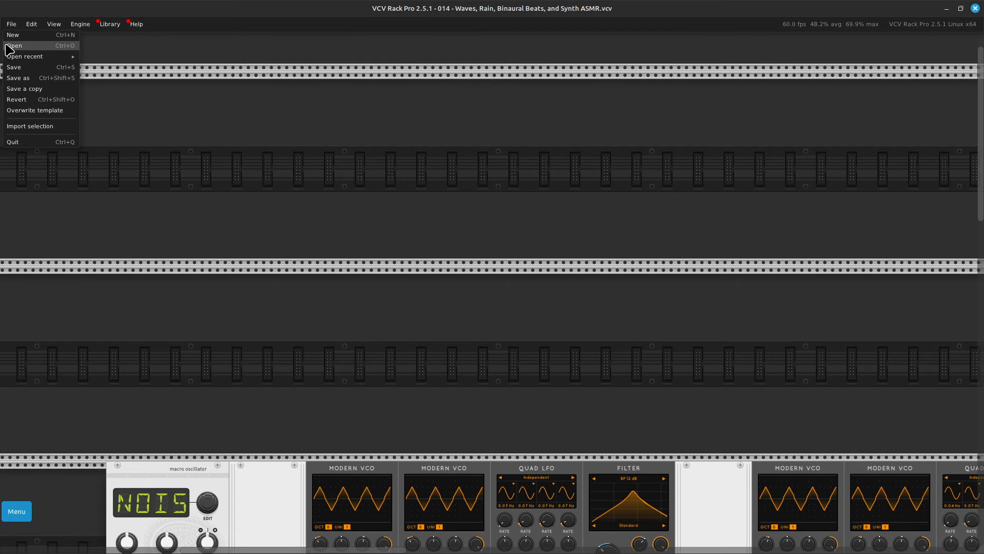
left_click(14, 46)
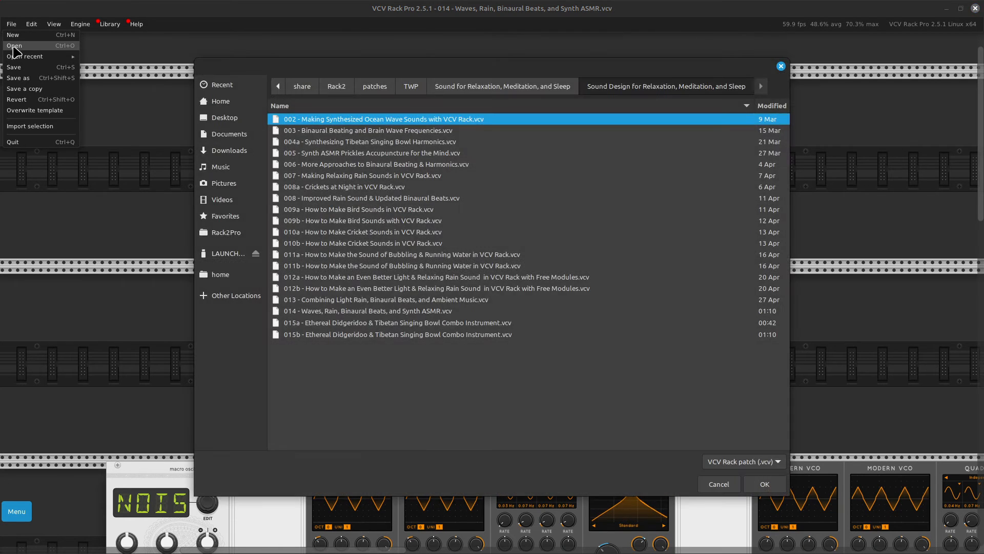
double_click(451, 322)
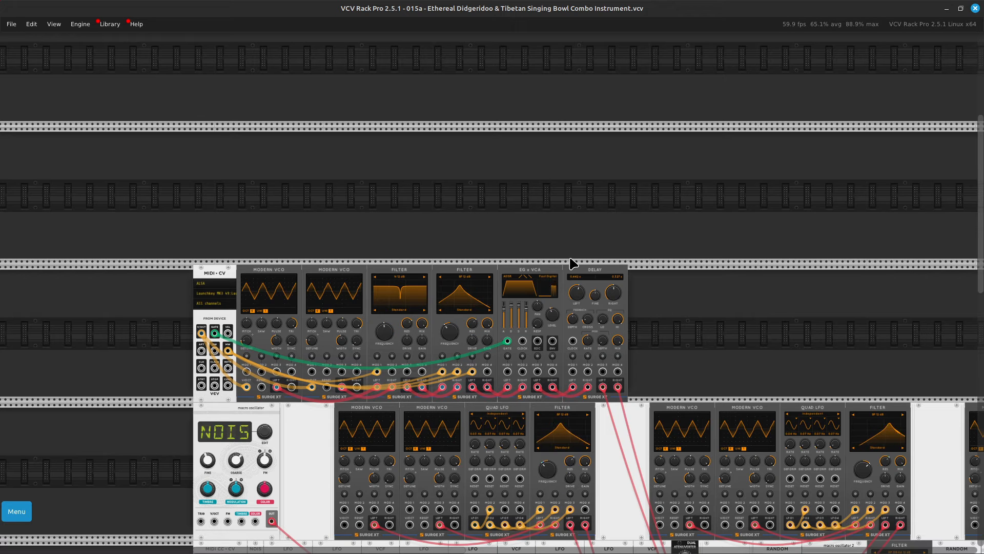
Step: Examine the didgeridoo instrument row's oscillators, notch and band-pass filters, EG x VCA and Delay modules while it plays
scroll(573, 263, "up", 5)
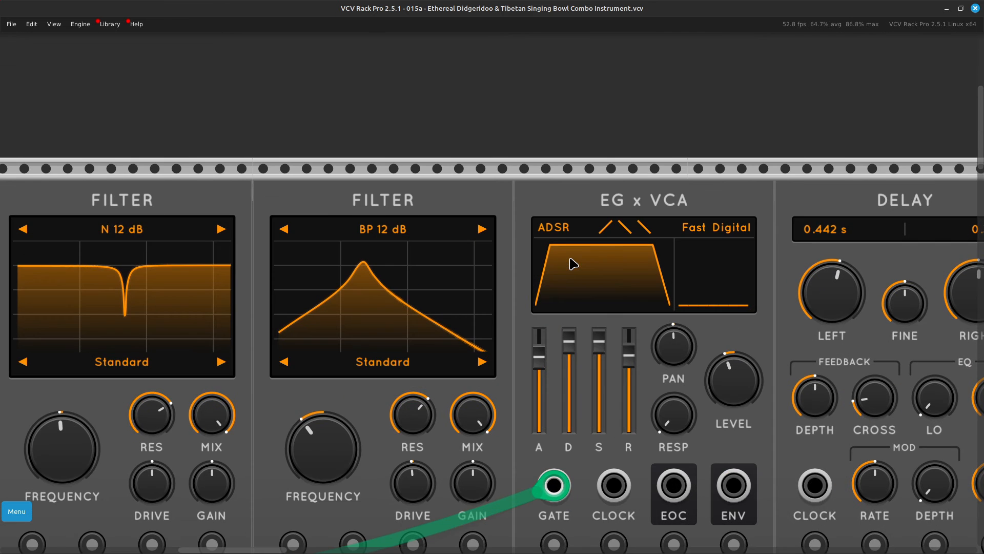
scroll(573, 264, "left", 5)
scroll(573, 263, "down", 3)
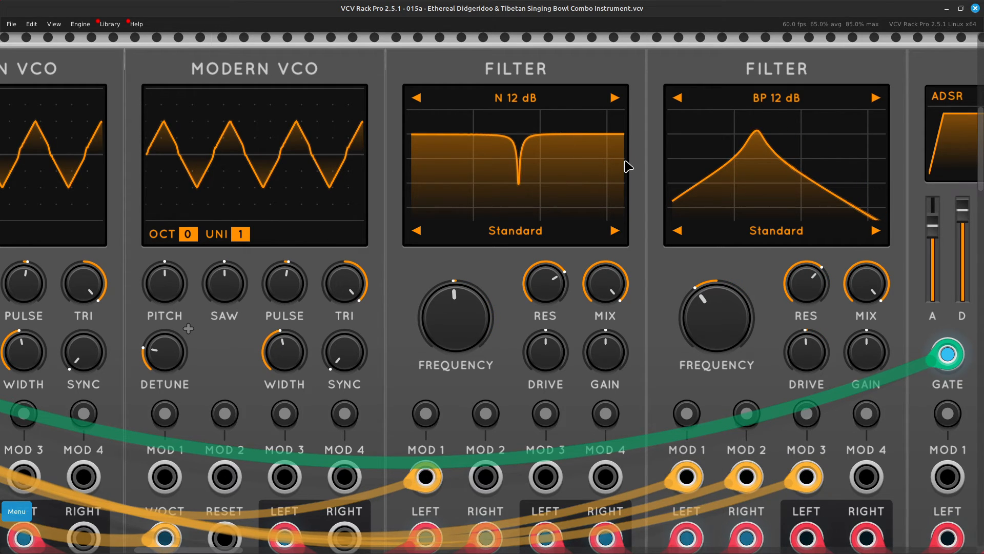
scroll(628, 166, "right", 5)
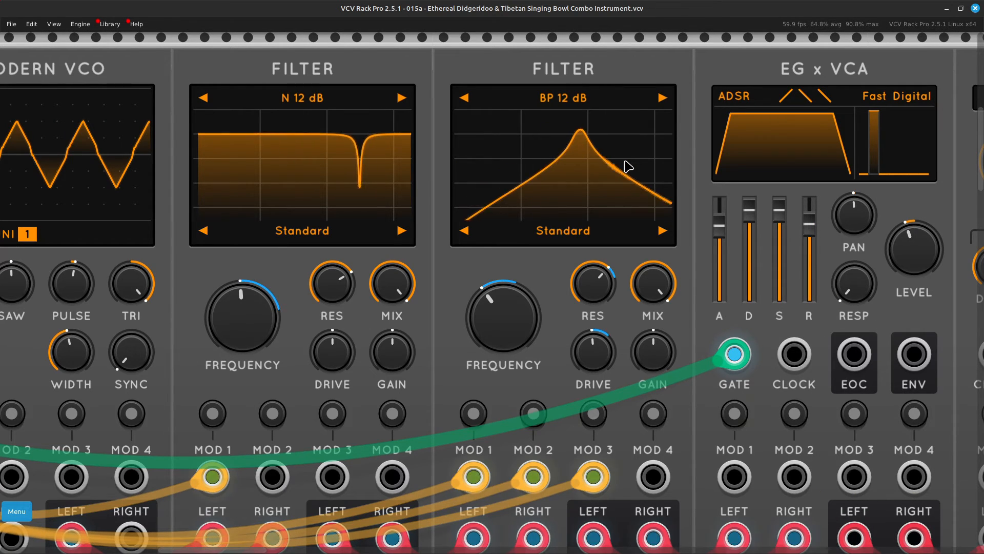
scroll(629, 167, "right", 6)
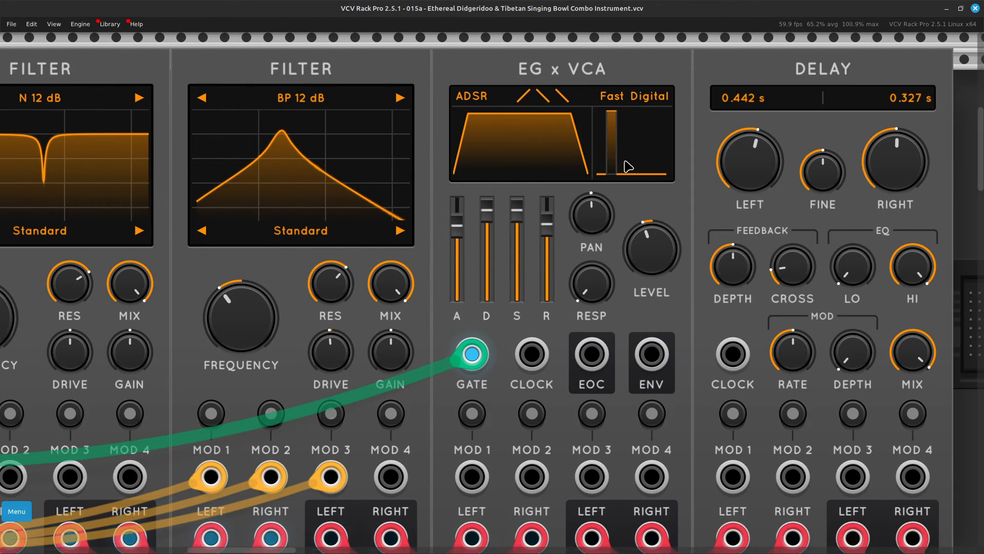
scroll(629, 167, "right", 6)
scroll(628, 166, "up", 3)
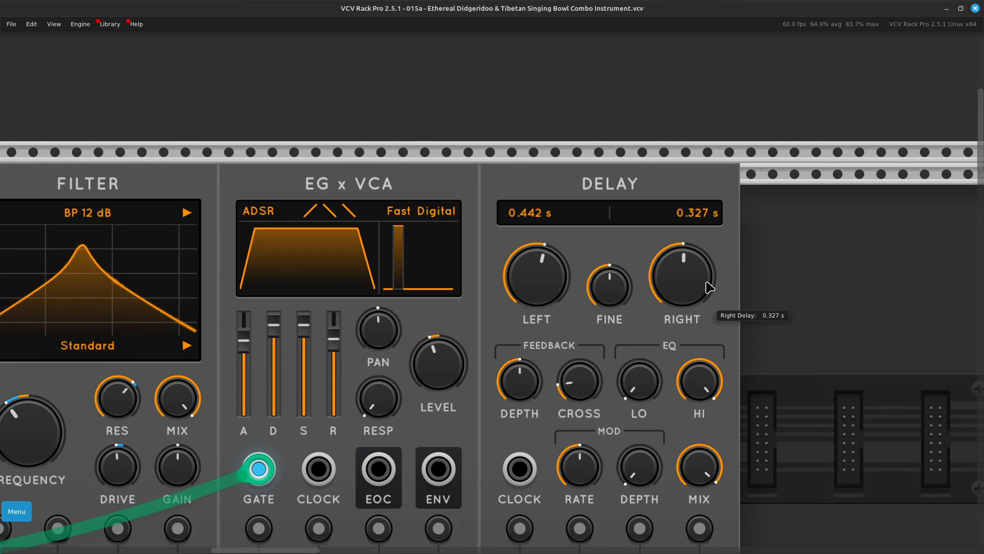
scroll(709, 286, "down", 12)
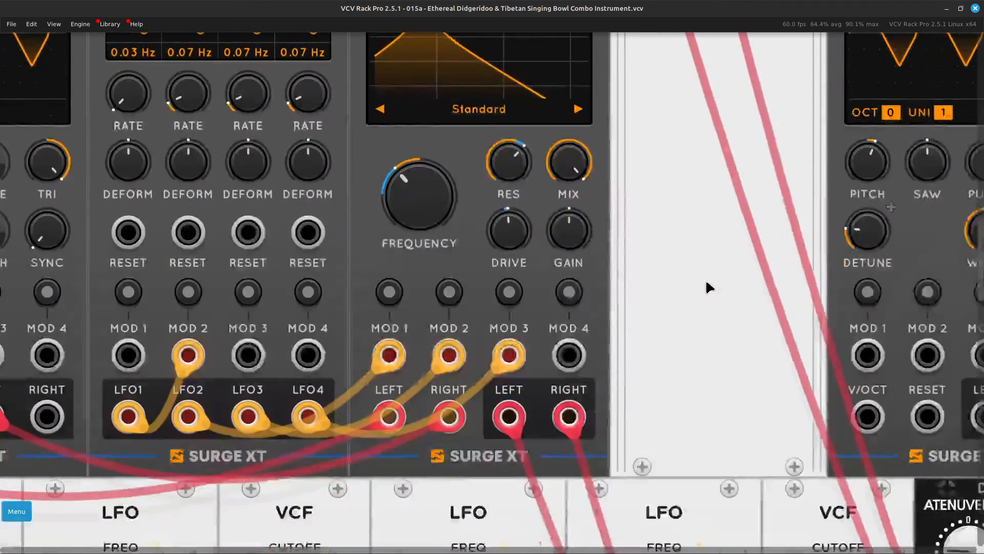
Step: Inspect the EQMaster curve for track 16 and the channel 8 settings of the compressors, including the second one's makeup gain
key("Down")
key("Left")
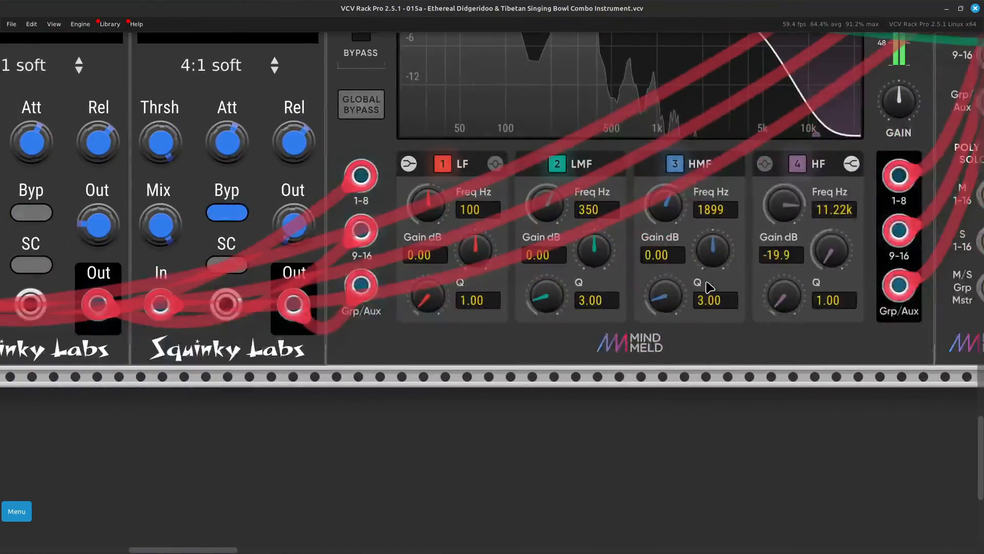
key("Up")
key("Left")
key("Right")
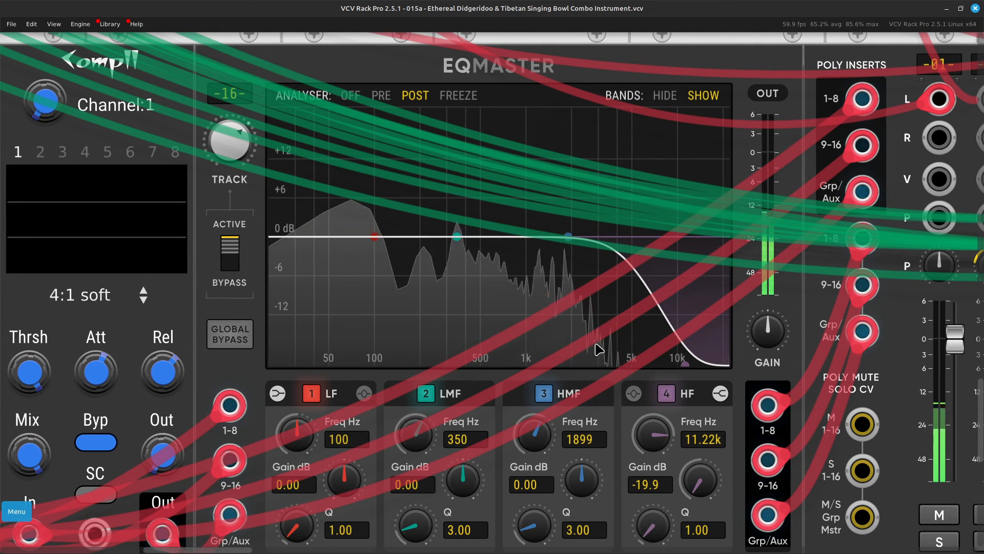
scroll(615, 346, "left", 10)
scroll(597, 349, "left", 3)
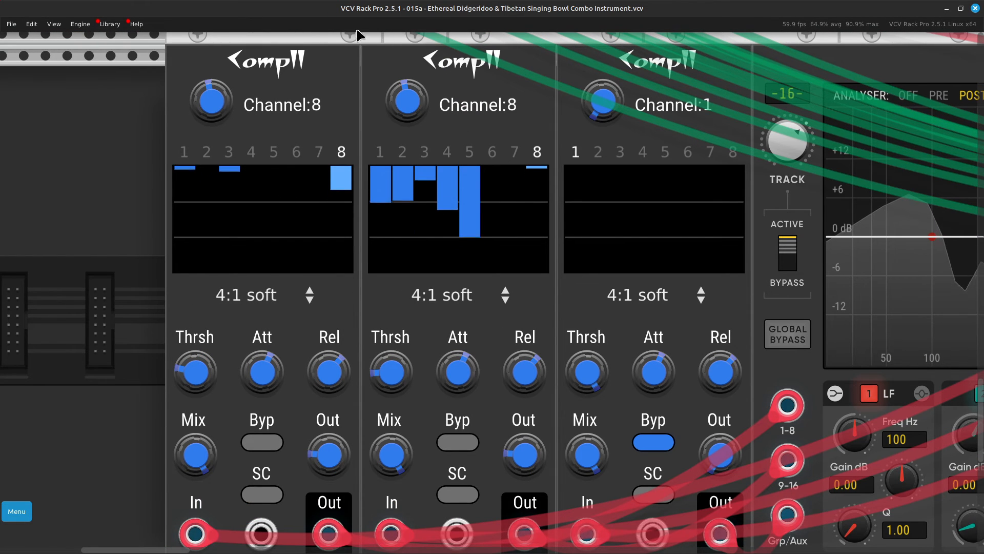
right_click(402, 110)
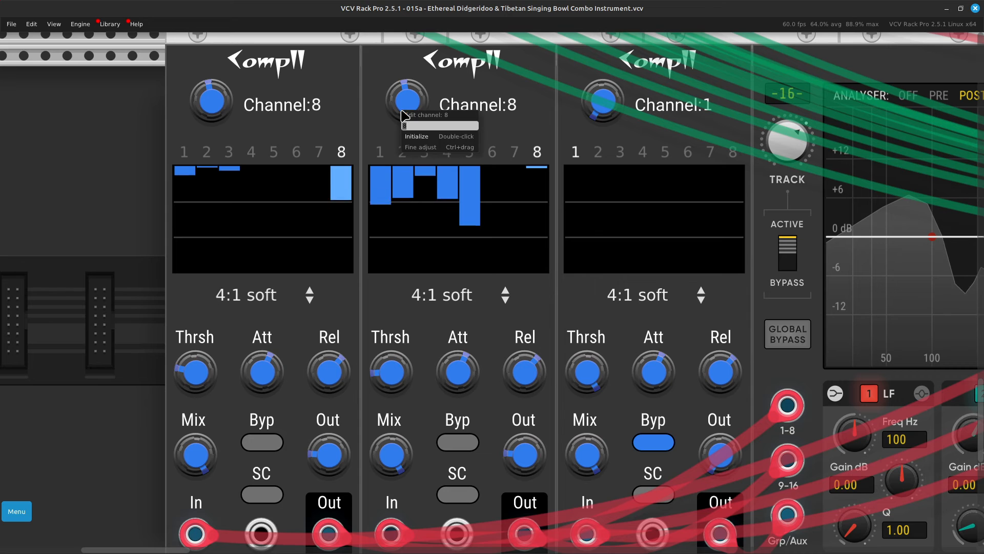
left_click(533, 134)
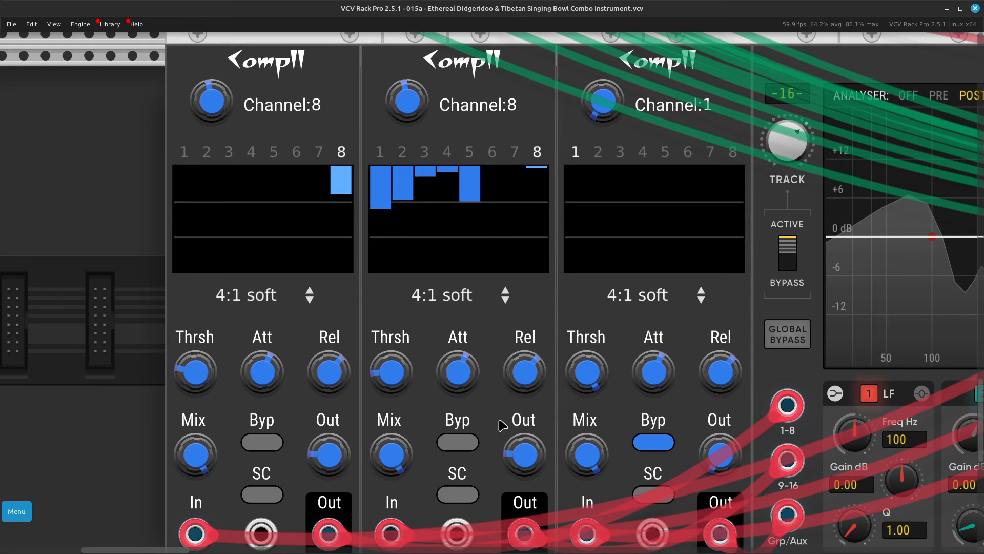
mouse_move(513, 453)
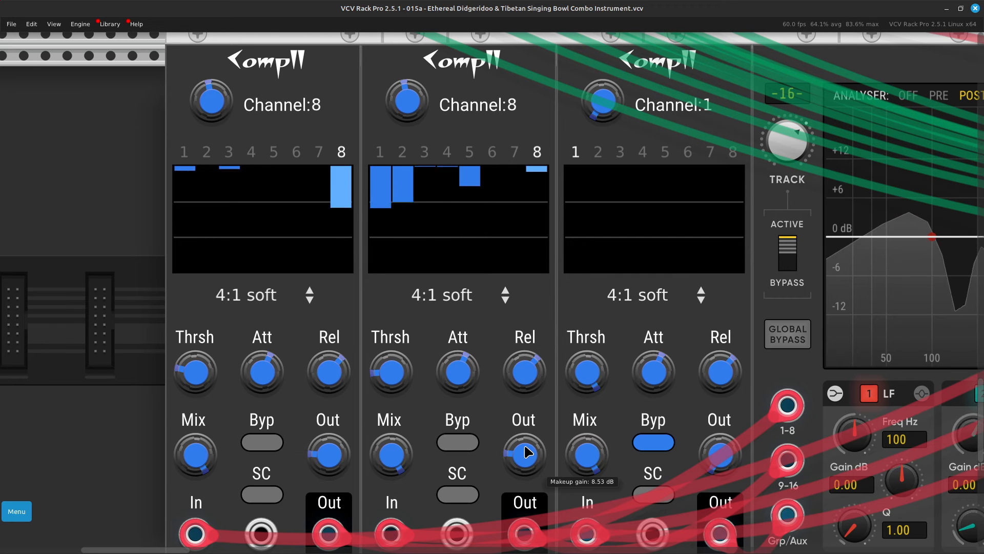
Step: Review the instrument row again and survey how it fits with the other module rows of the patch
scroll(527, 451, "up", 15)
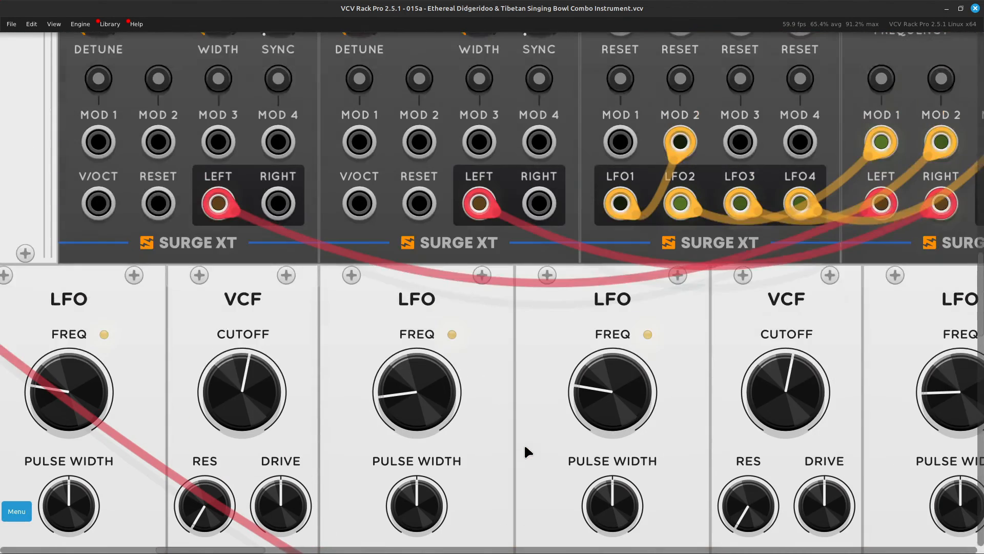
scroll(526, 448, "up", 15)
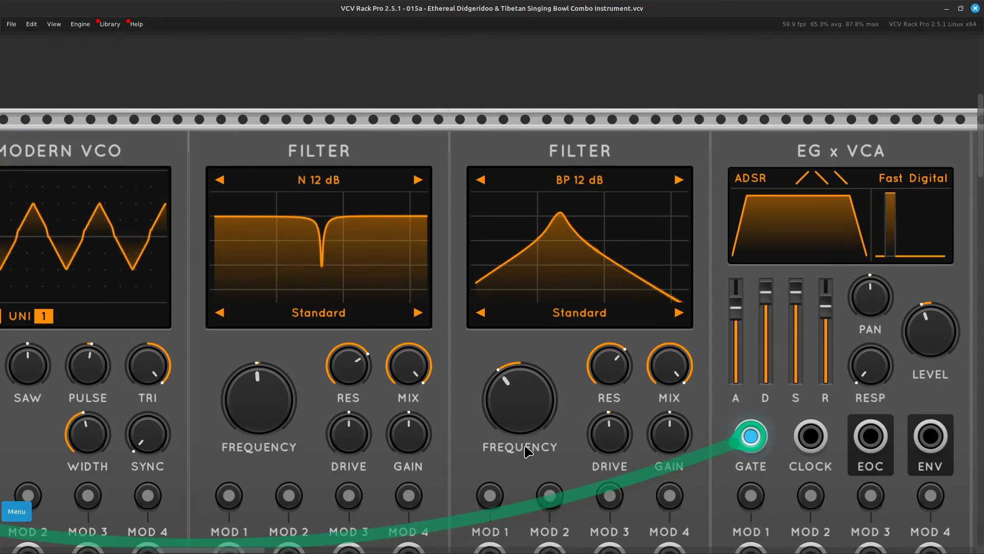
scroll(528, 451, "down", 8)
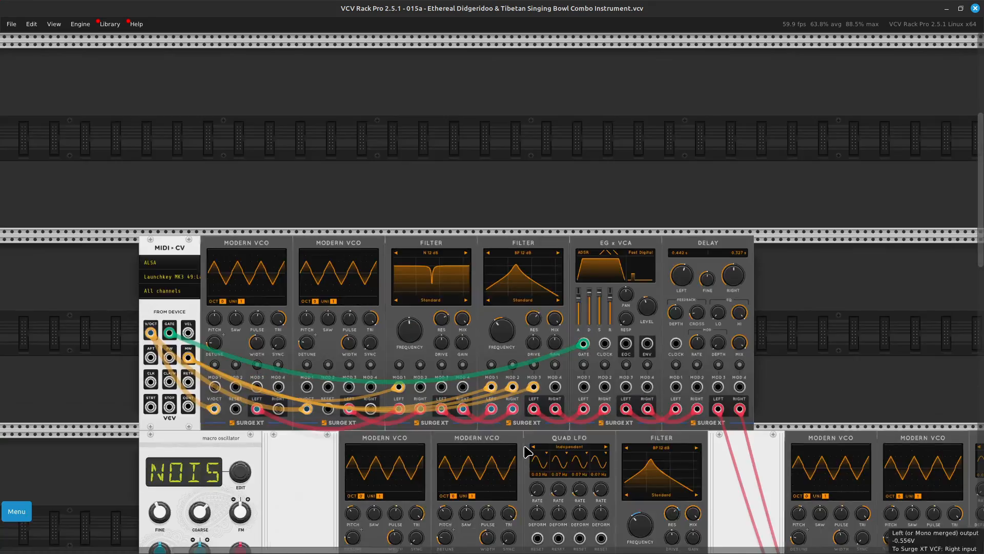
scroll(528, 451, "down", 10)
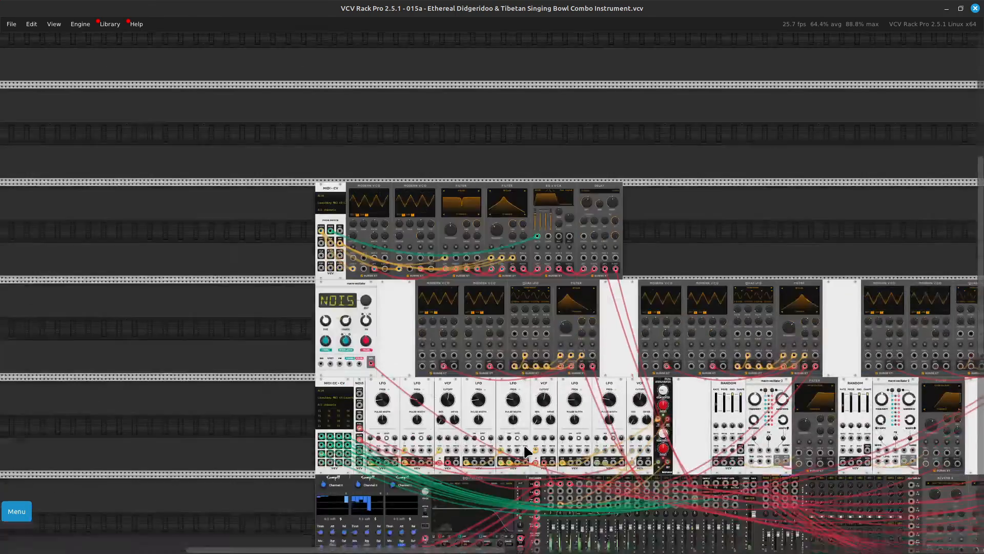
scroll(528, 451, "up", 5)
scroll(528, 451, "right", 3)
scroll(528, 451, "right", 2)
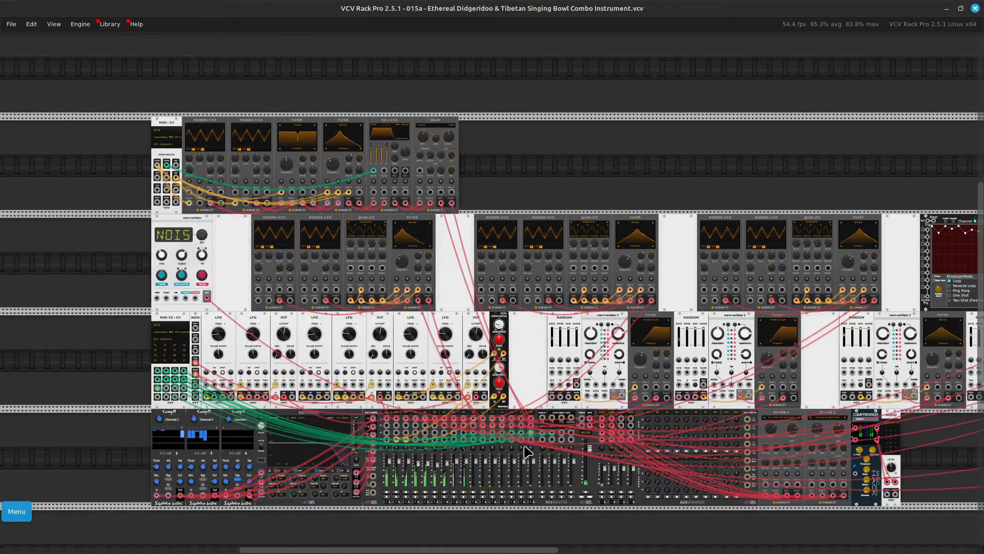
scroll(528, 451, "down", 3)
scroll(528, 451, "right", 4)
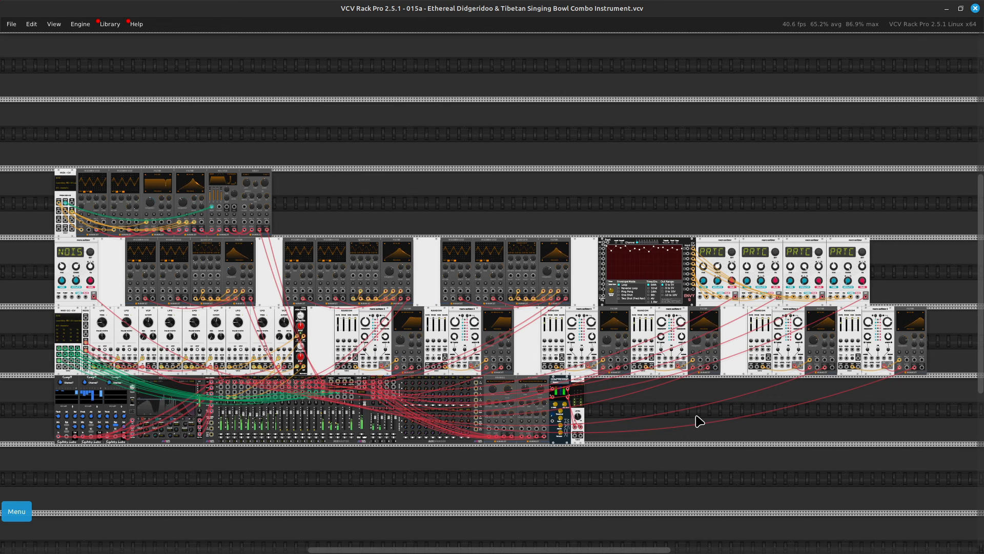
Step: Boost EQMaster's LF band on track 16 to about 8.24 dB gain at 171 Hz
scroll(699, 422, "left", 10)
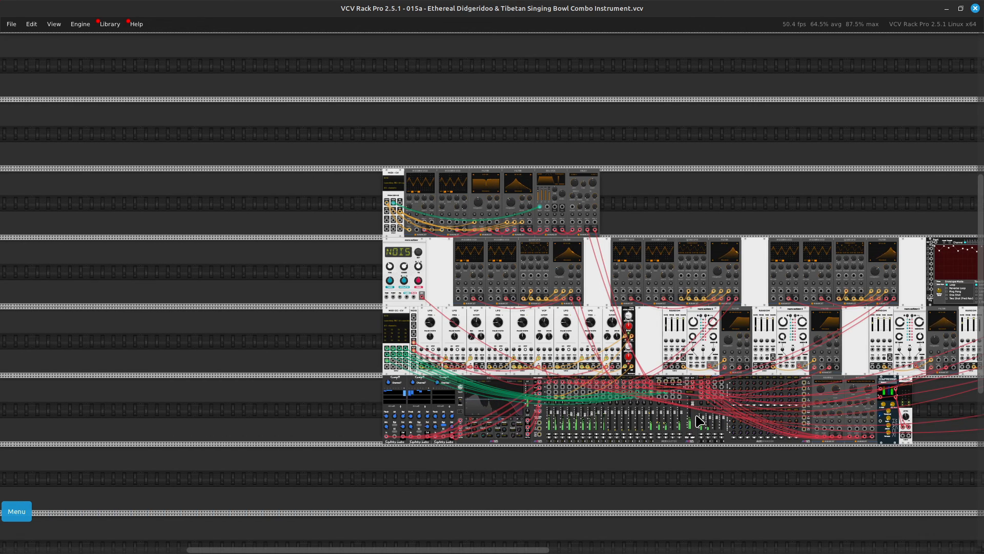
scroll(700, 421, "up", 10)
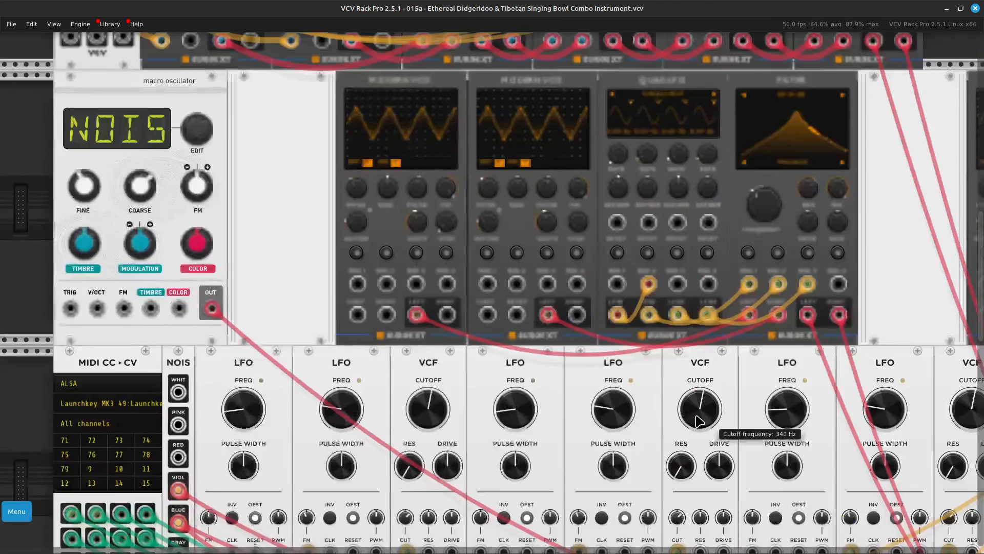
scroll(696, 416, "down", 10)
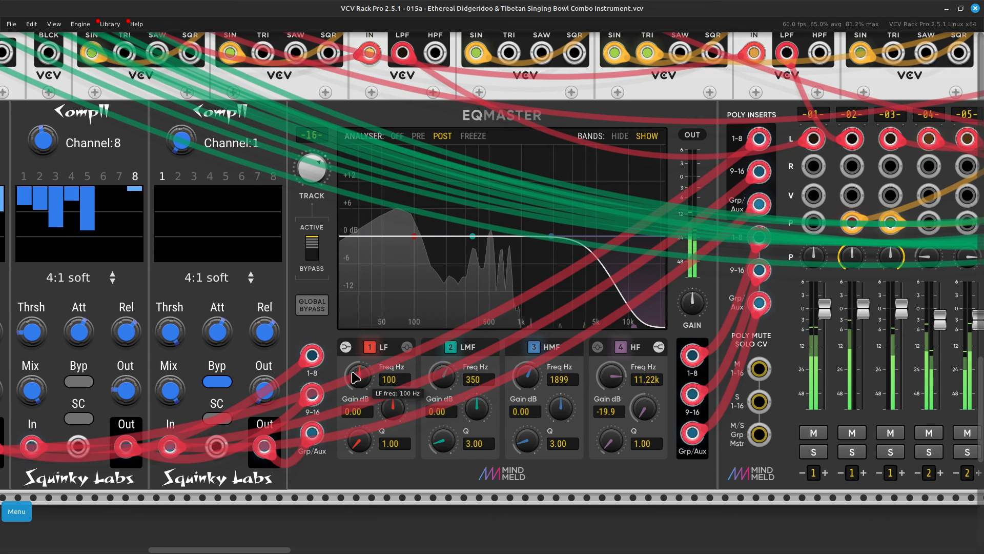
mouse_move(395, 409)
left_mouse_down()
mouse_move(395, 386)
mouse_move(395, 404)
left_mouse_up()
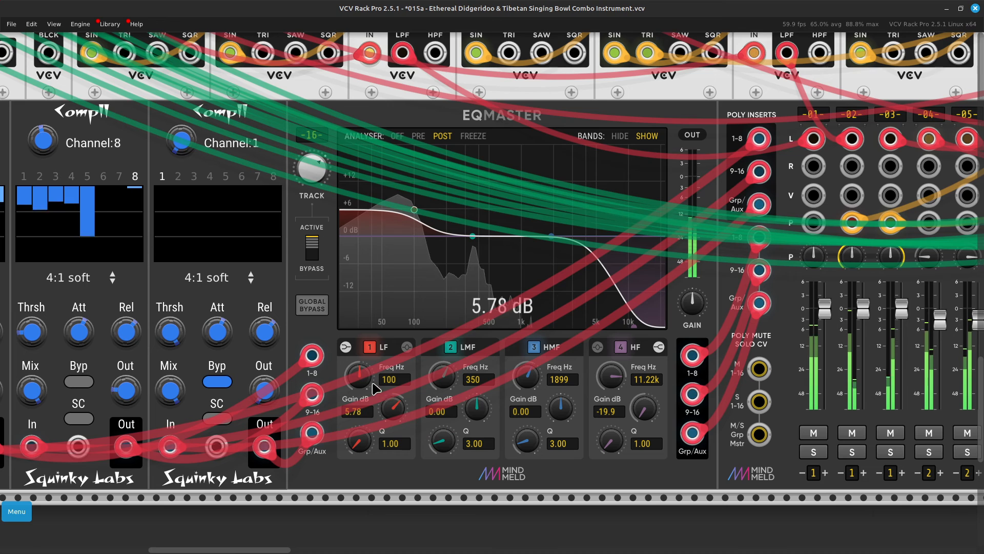
left_click_drag(359, 375, 359, 364)
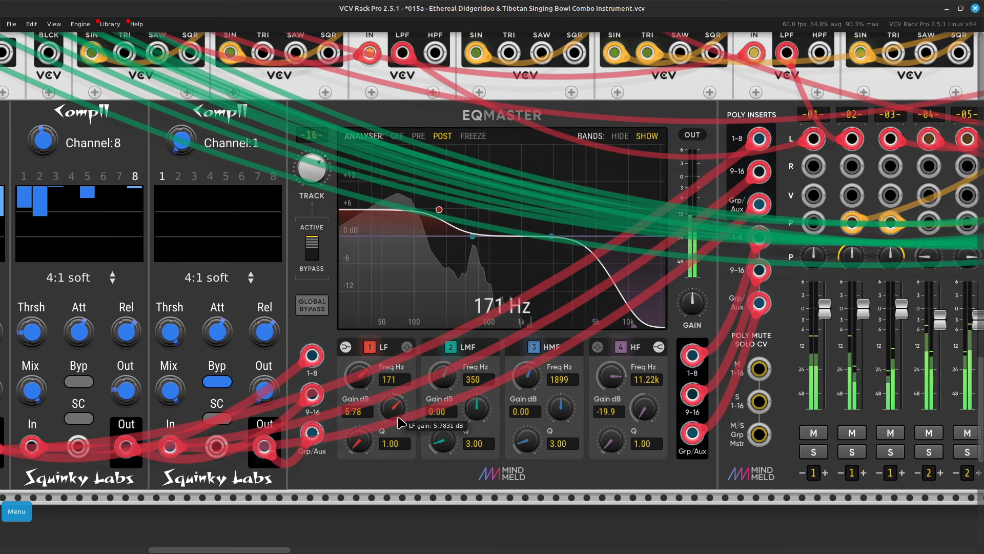
left_click_drag(395, 409, 395, 398)
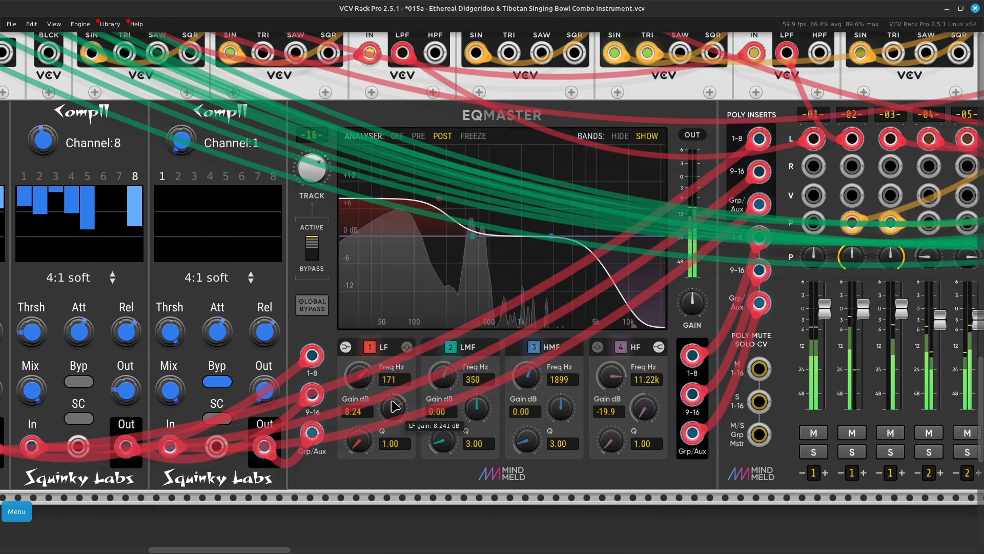
Step: Lower the second compressor's channel 8 threshold to about -38.27 dB and raise its makeup gain
scroll(394, 406, "left", 10)
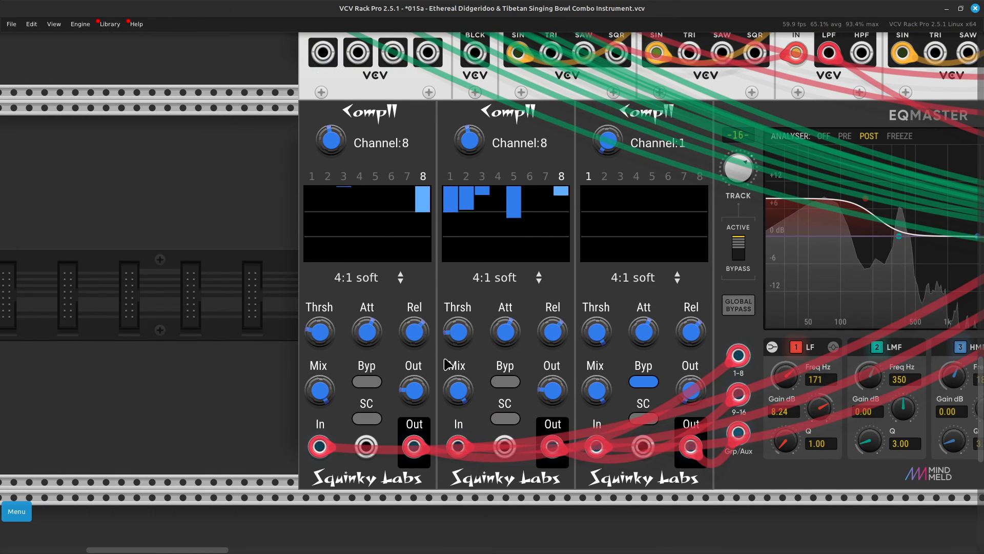
mouse_move(459, 332)
left_click_drag(459, 332, 459, 341)
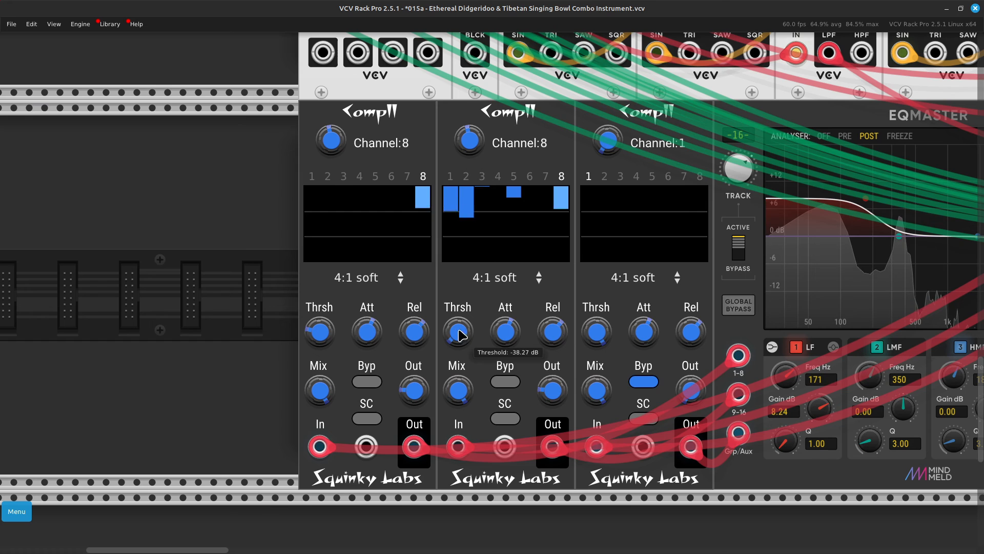
left_click_drag(552, 390, 552, 372)
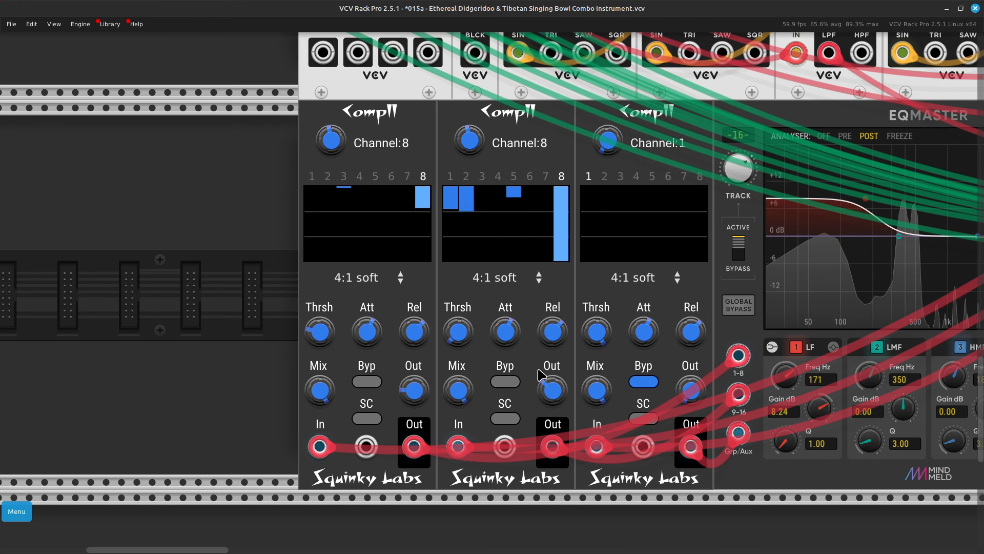
Step: Survey the complete patch with all four module rows in view
scroll(540, 374, "right", 10)
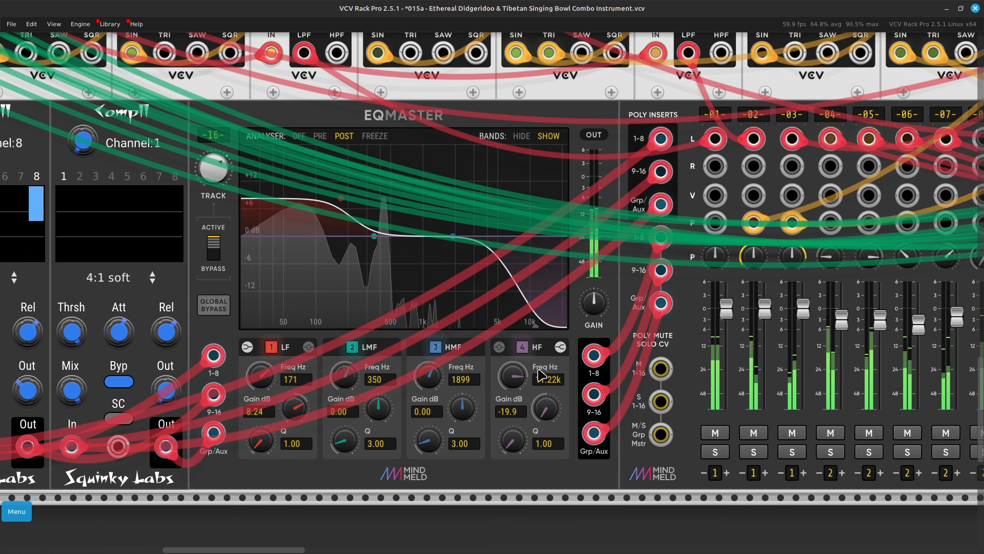
key("ctrl+minus")
key("ctrl+minus")
key("ctrl+minus")
key("ctrl+minus")
key("ctrl+minus")
key("ctrl+minus")
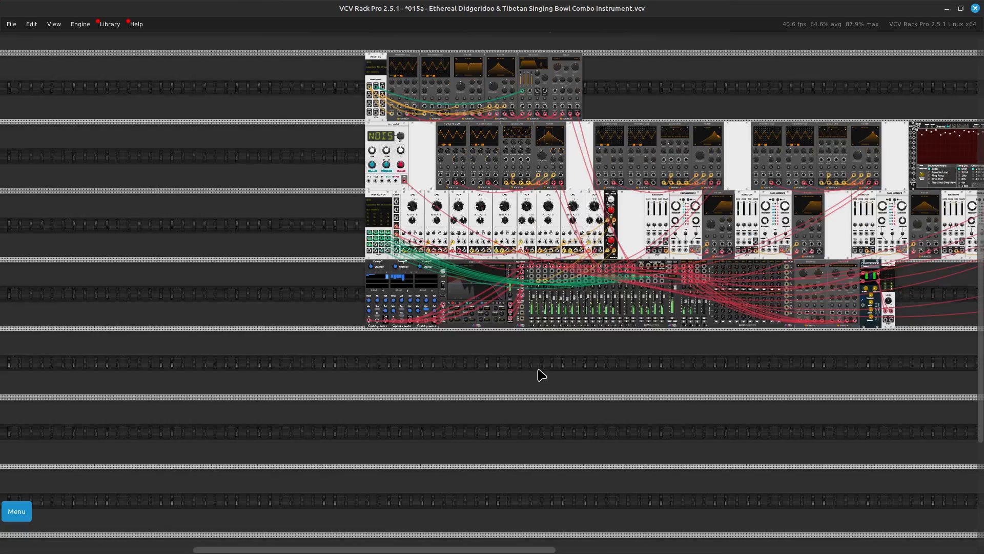
key("Up")
key("Right")
key("Up")
key("Right")
key("Right")
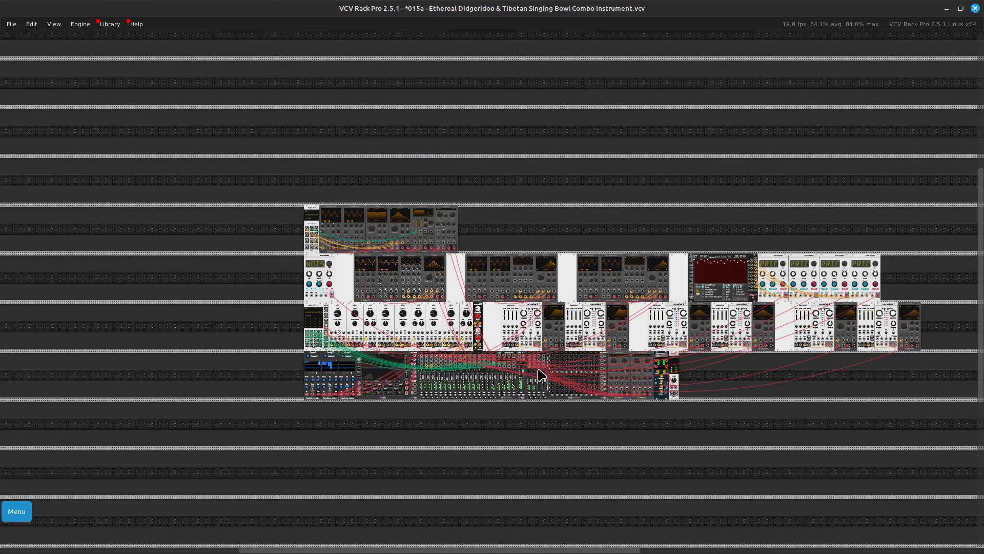
key("ctrl+equal")
key("ctrl+equal")
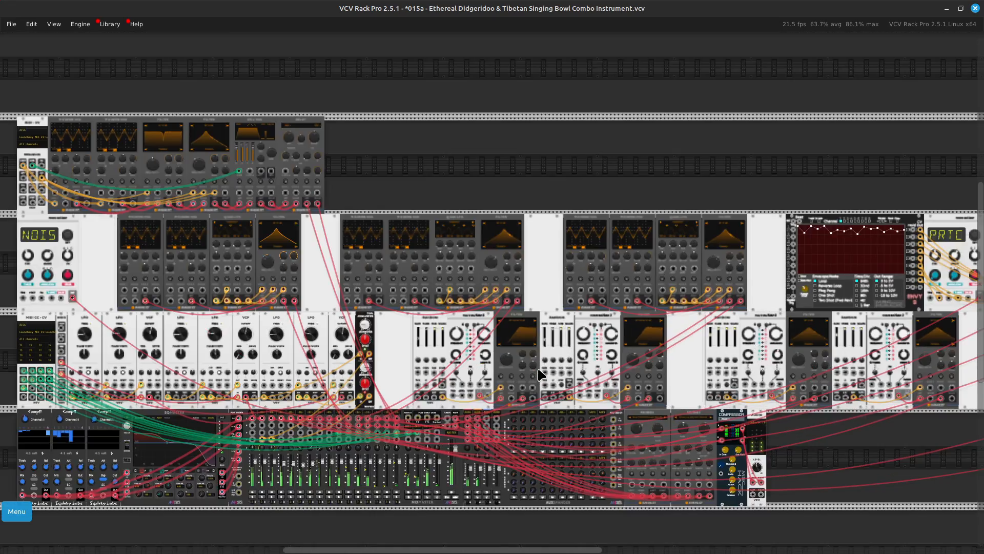
key("ctrl+minus")
key("ctrl+minus")
key("Right")
key("Right")
key("Right")
key("Right")
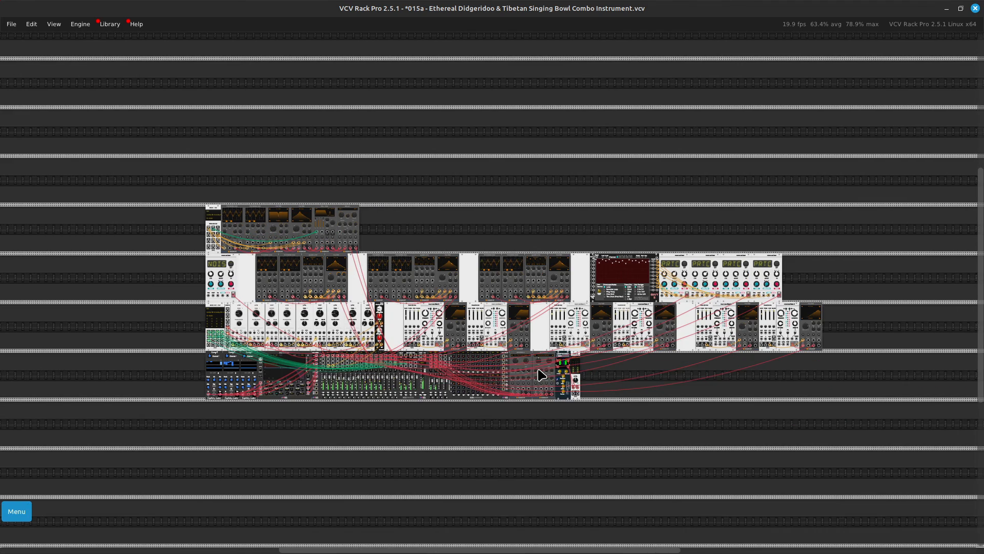
key("ctrl+equal")
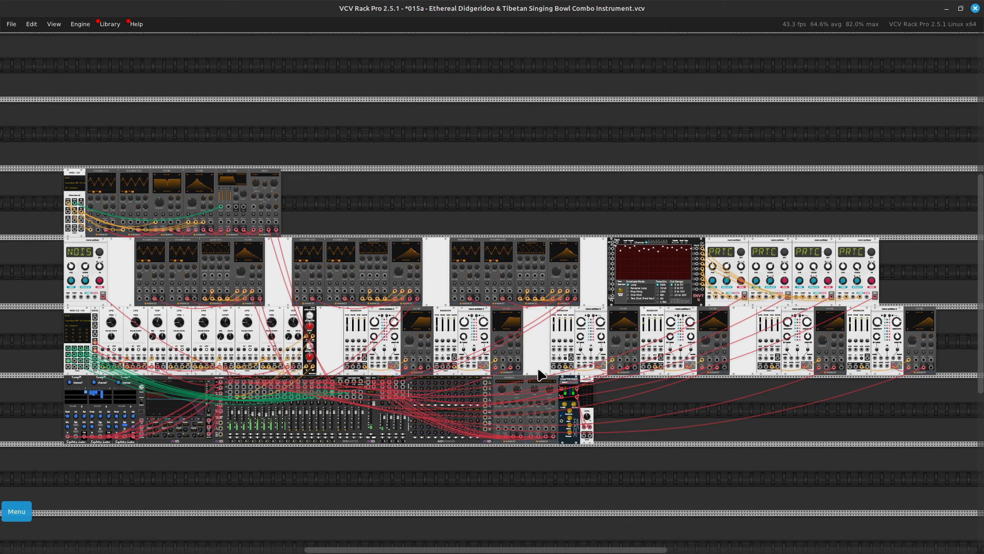
scroll(539, 374, "down", 1)
scroll(539, 374, "up", 1)
scroll(539, 374, "down", 1)
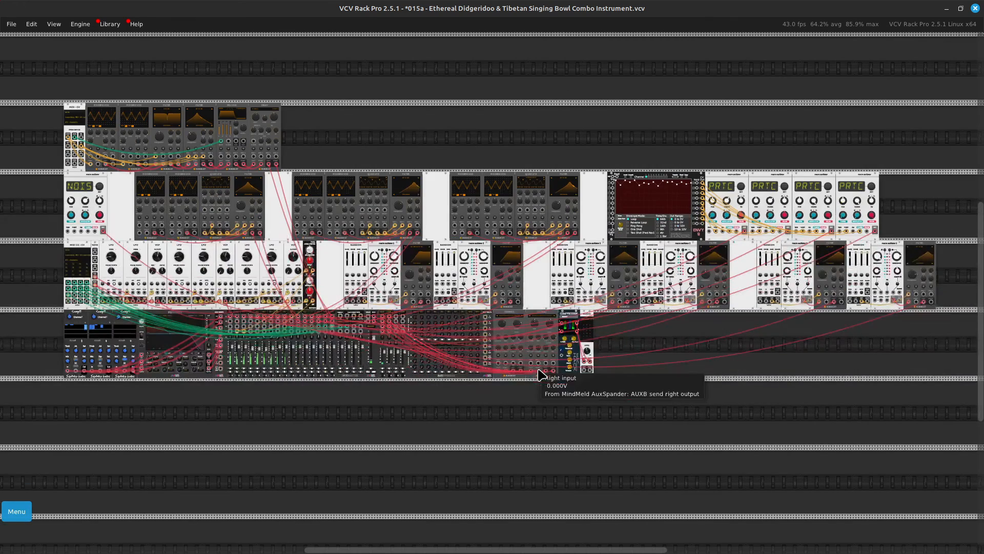